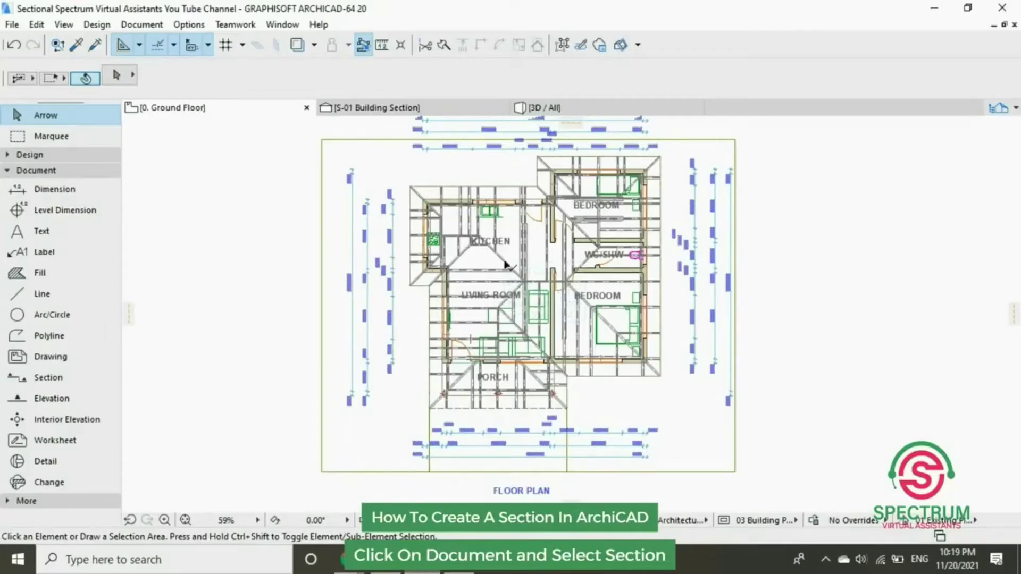
# - Draw a north-south section line from above to below the plan and select its marker
pyautogui.click(88, 169)
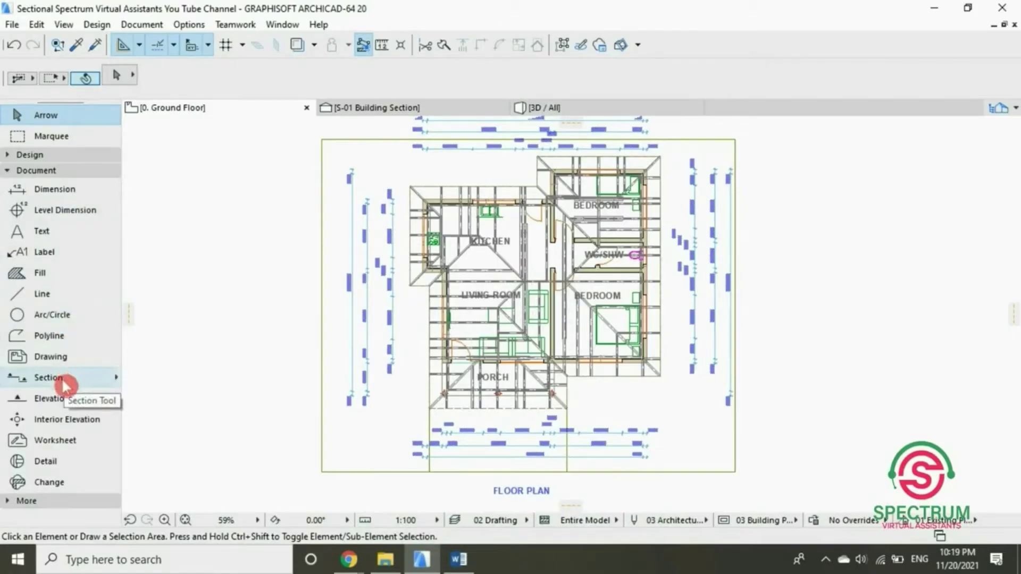
pyautogui.click(31, 379)
pyautogui.scroll(-2, 367, 271)
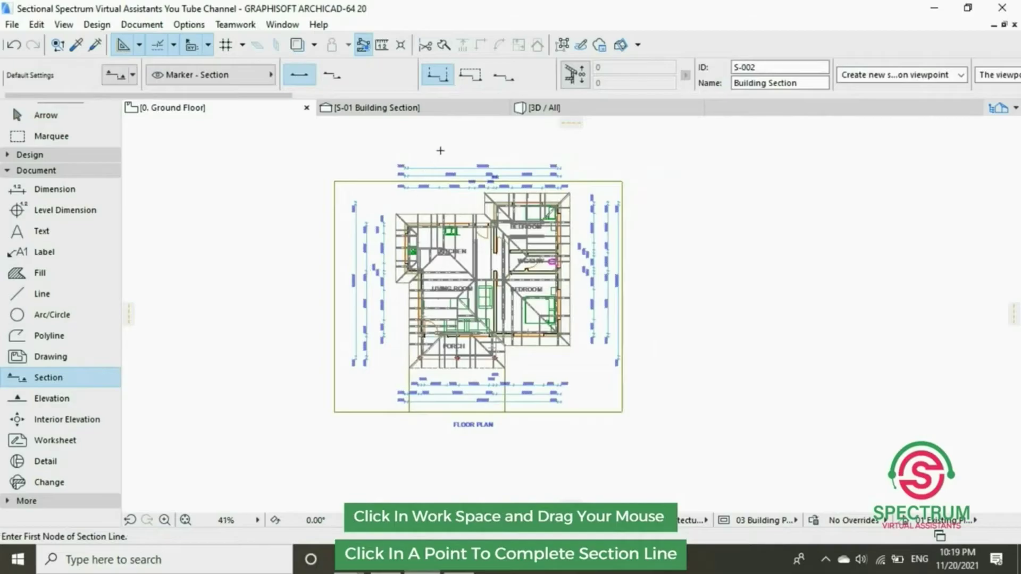
pyautogui.click(452, 154)
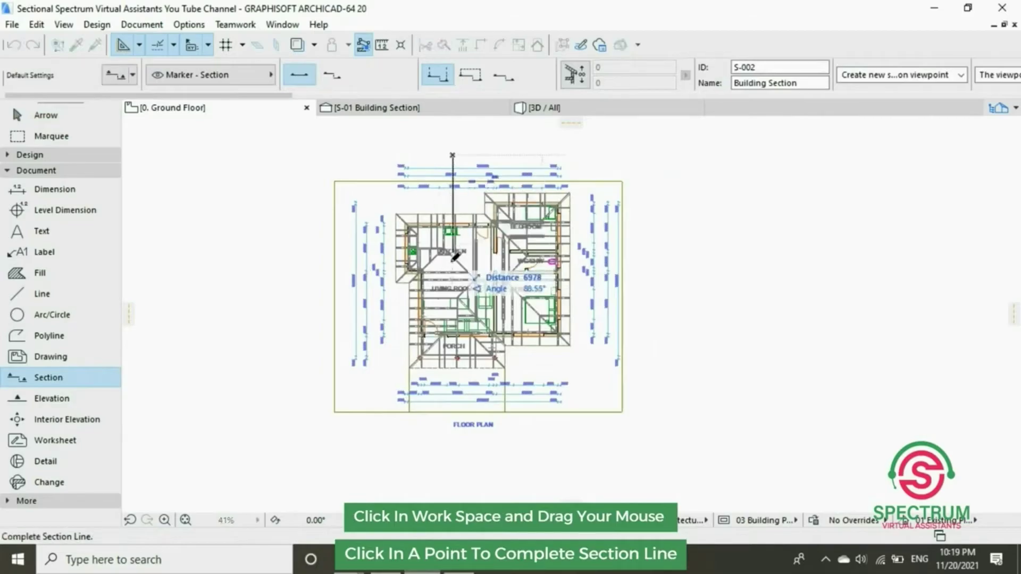
pyautogui.click(453, 446)
pyautogui.click(496, 432)
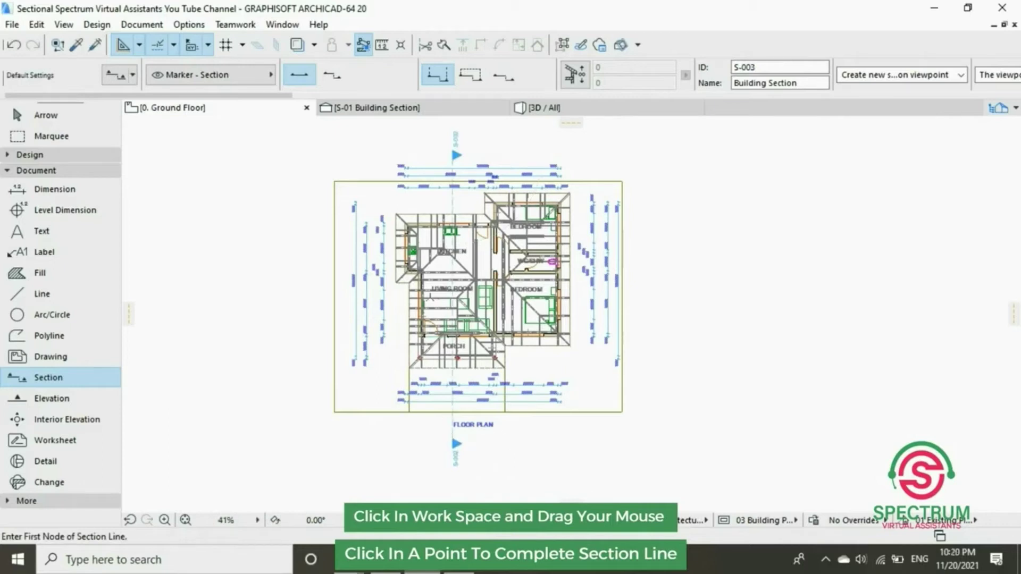
pyautogui.scroll(1, 372, 230)
pyautogui.scroll(1, 391, 188)
pyautogui.scroll(1, 399, 190)
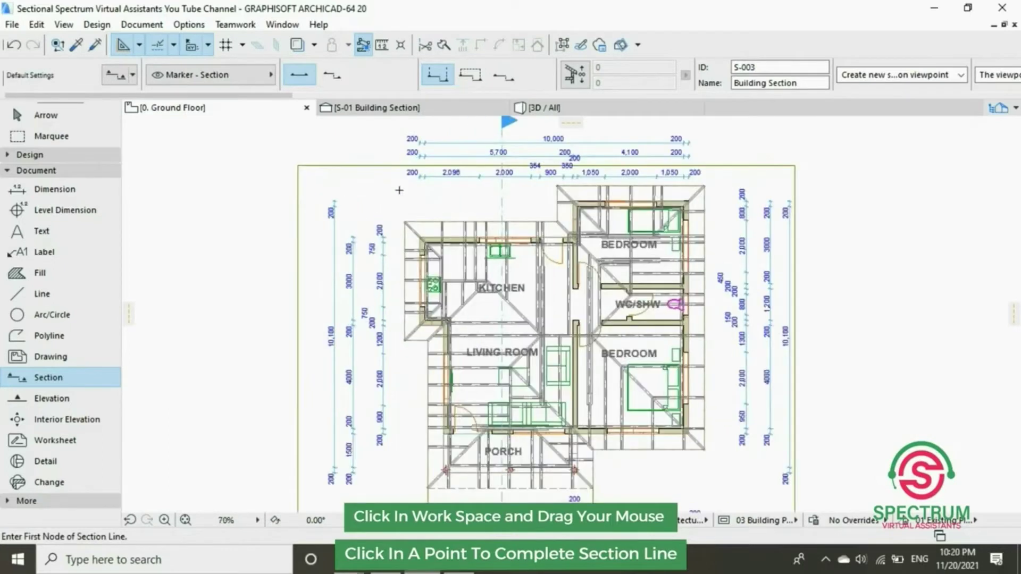
pyautogui.scroll(-1, 439, 177)
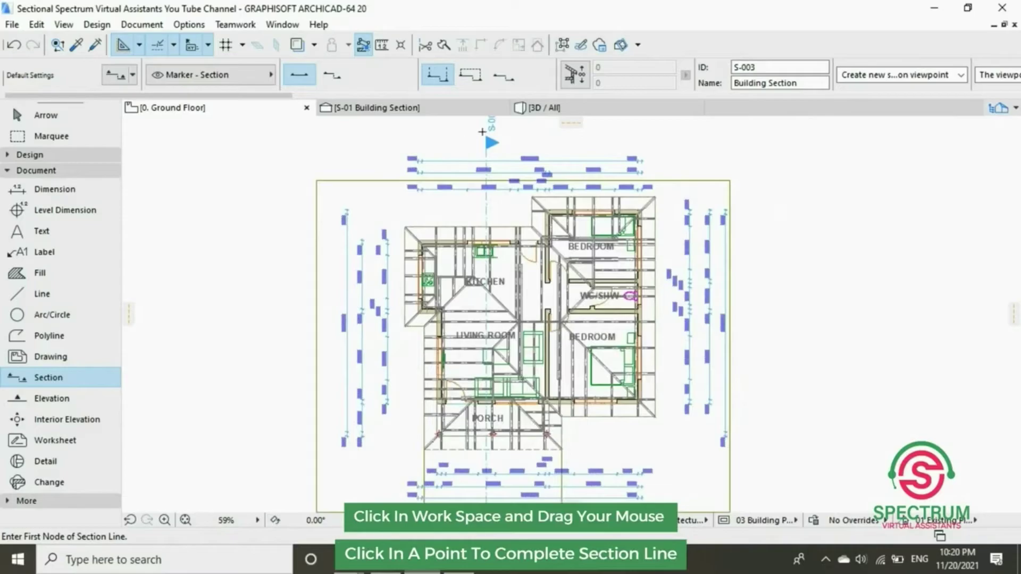
pyautogui.press('Escape')
pyautogui.click(490, 146)
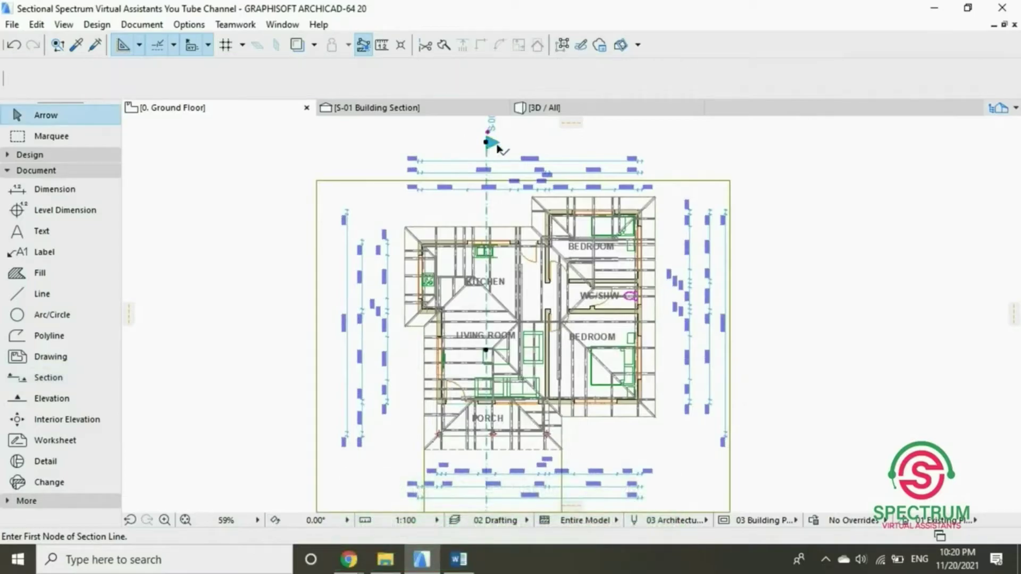
# - Keep the section a viewpoint-referencing source marker with Auto-rebuild status, shown on all stories
pyautogui.rightClick(679, 166)
pyautogui.click(739, 176)
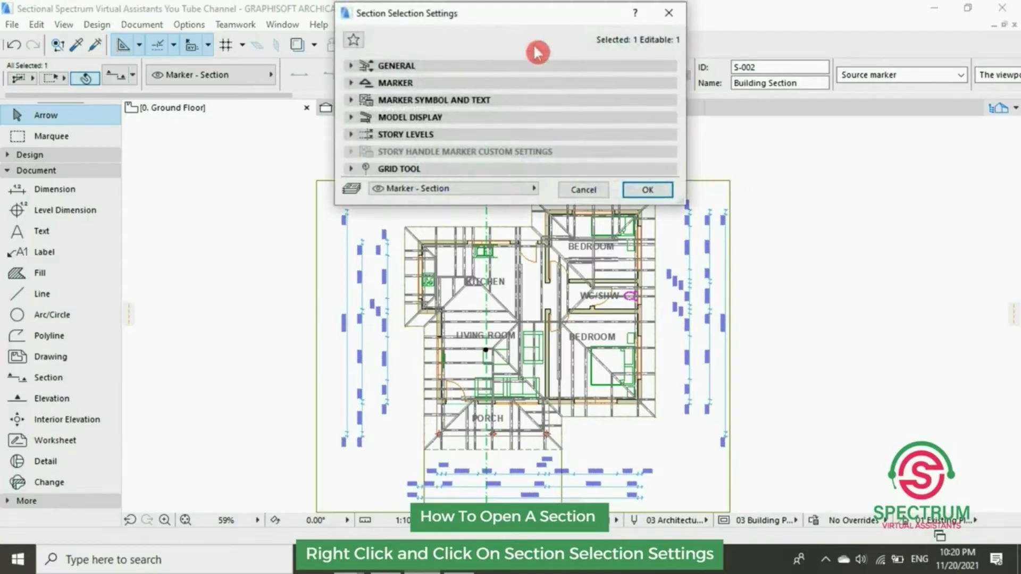
pyautogui.click(480, 121)
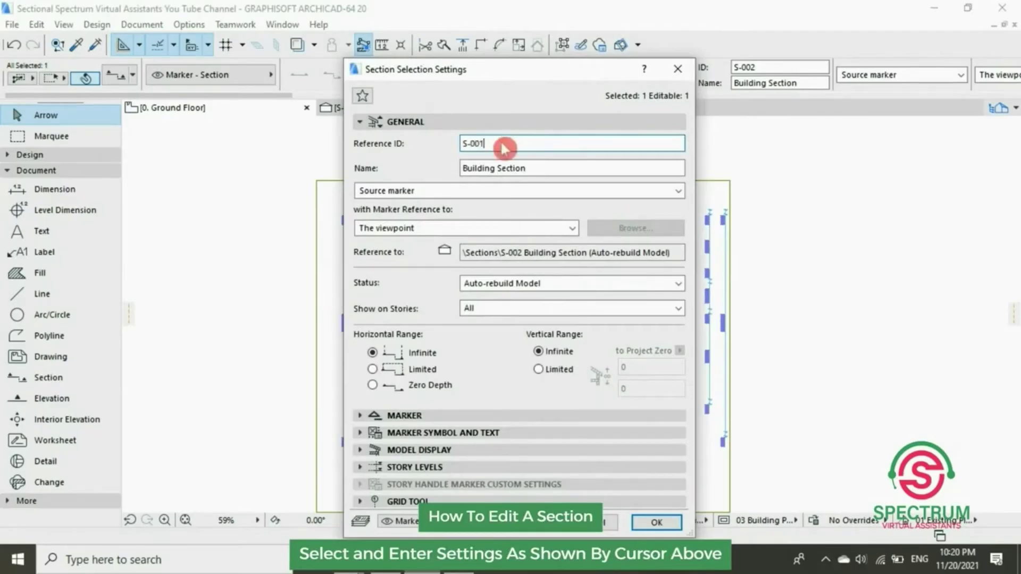
pyautogui.write('1')
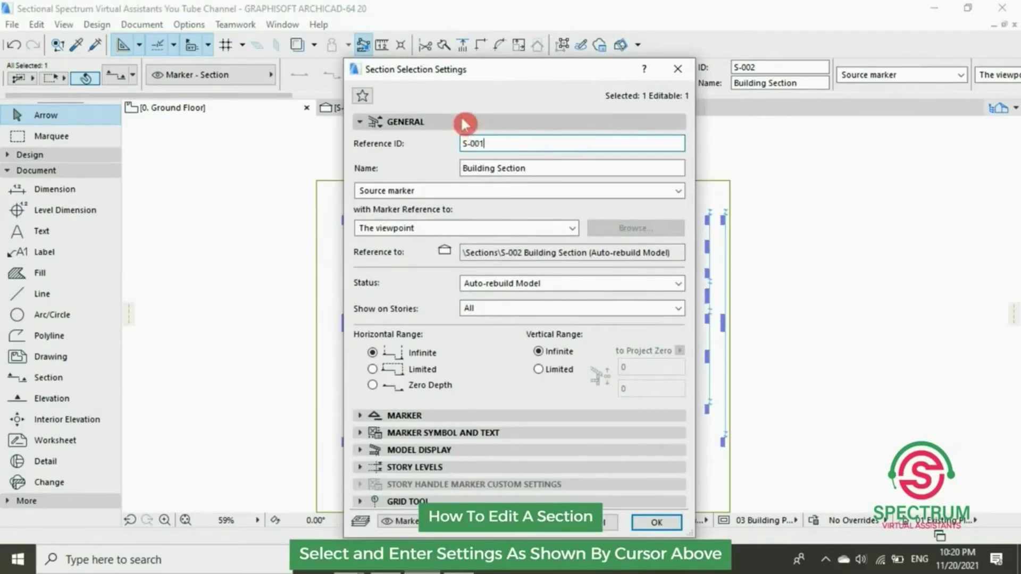
pyautogui.click(575, 192)
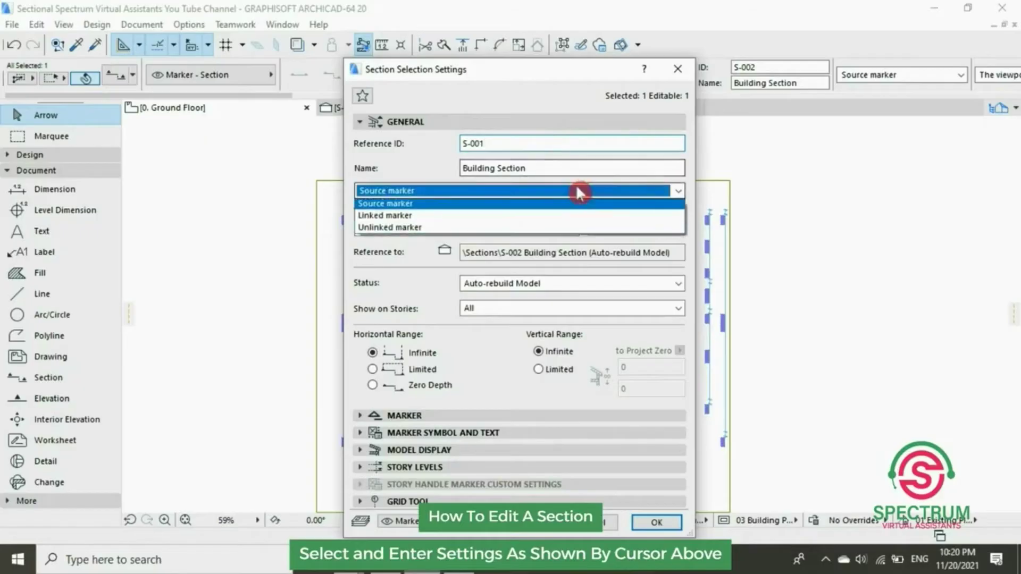
pyautogui.click(577, 192)
pyautogui.click(570, 228)
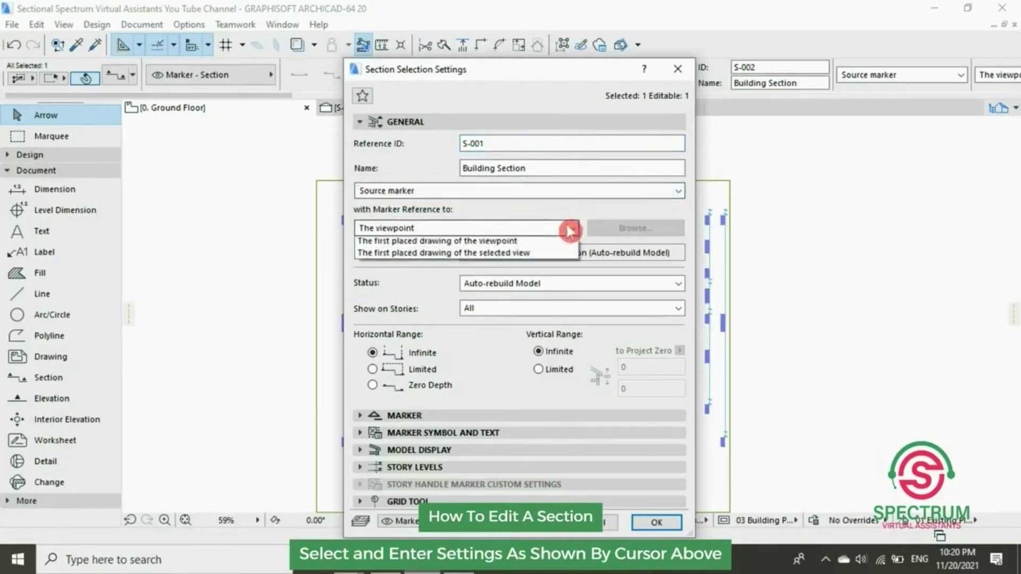
pyautogui.click(570, 231)
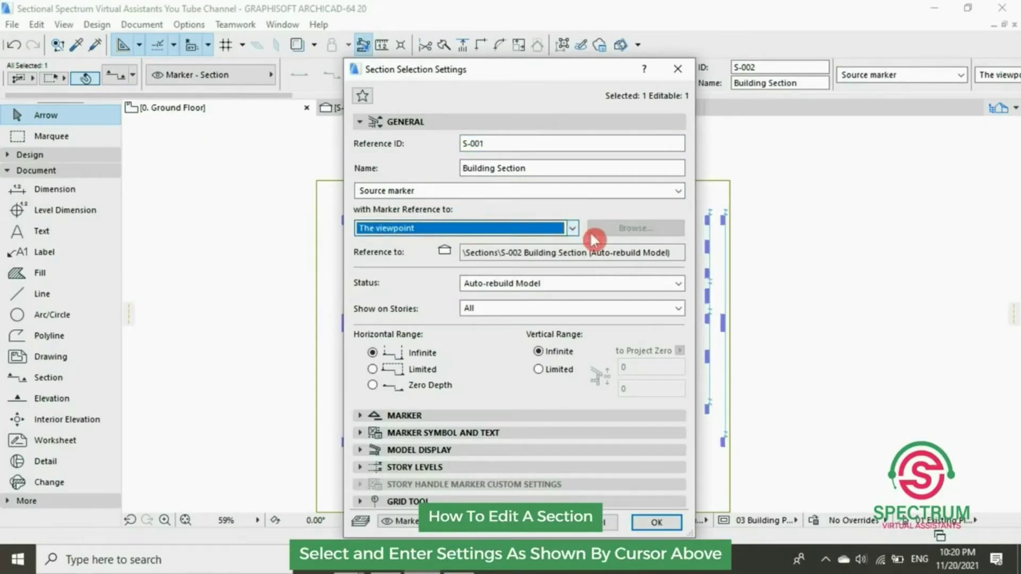
pyautogui.click(677, 284)
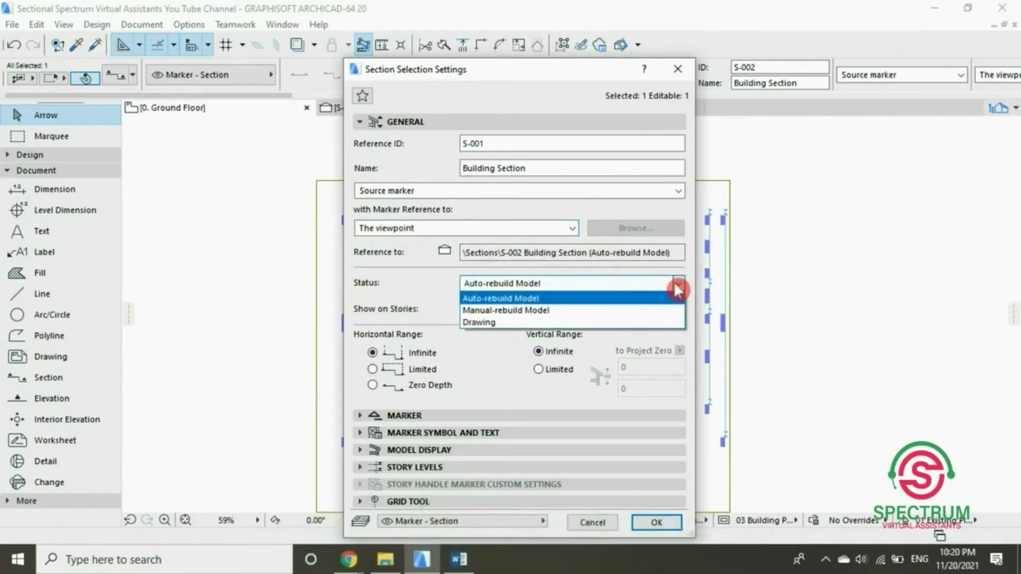
pyautogui.click(678, 285)
pyautogui.click(679, 310)
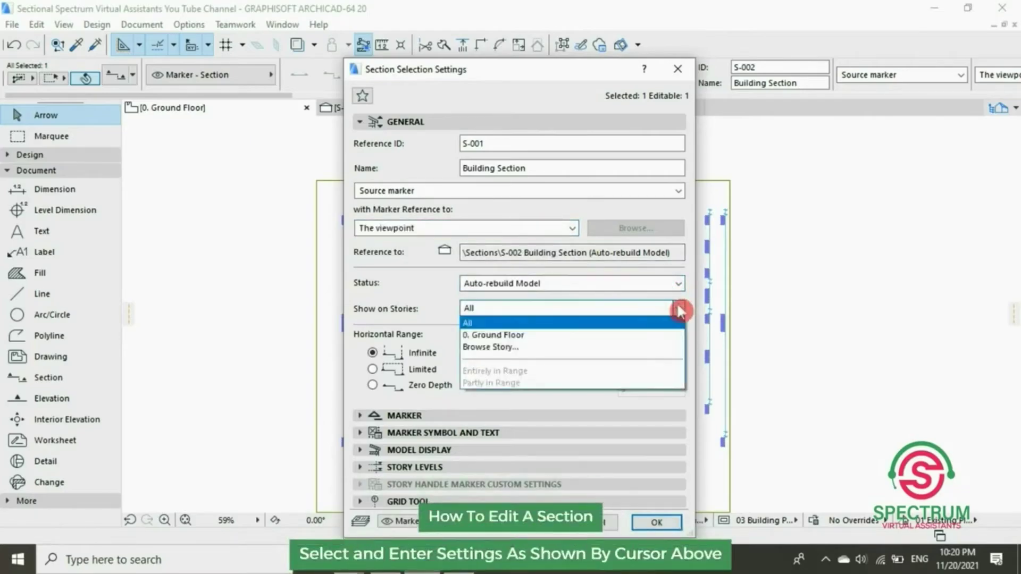
pyautogui.click(679, 312)
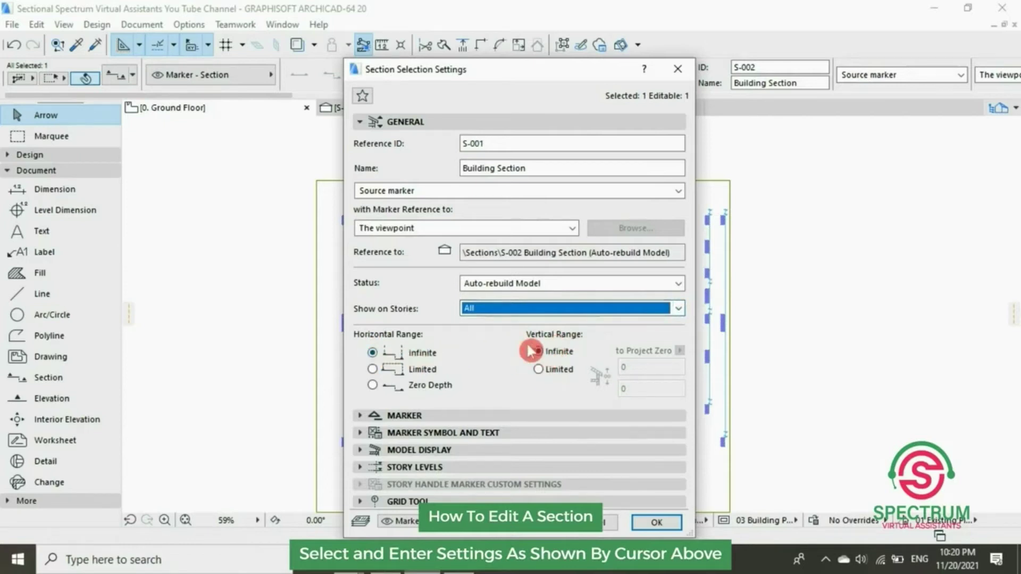
# - Keep the section marker line Dot & Dashed and draw it in pen 85
pyautogui.click(493, 122)
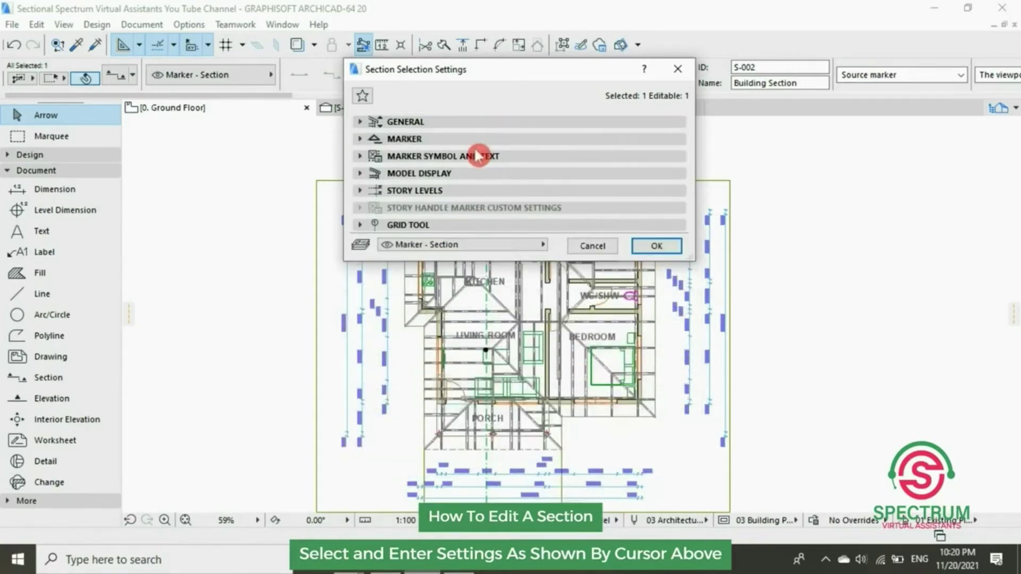
pyautogui.click(483, 137)
pyautogui.click(484, 145)
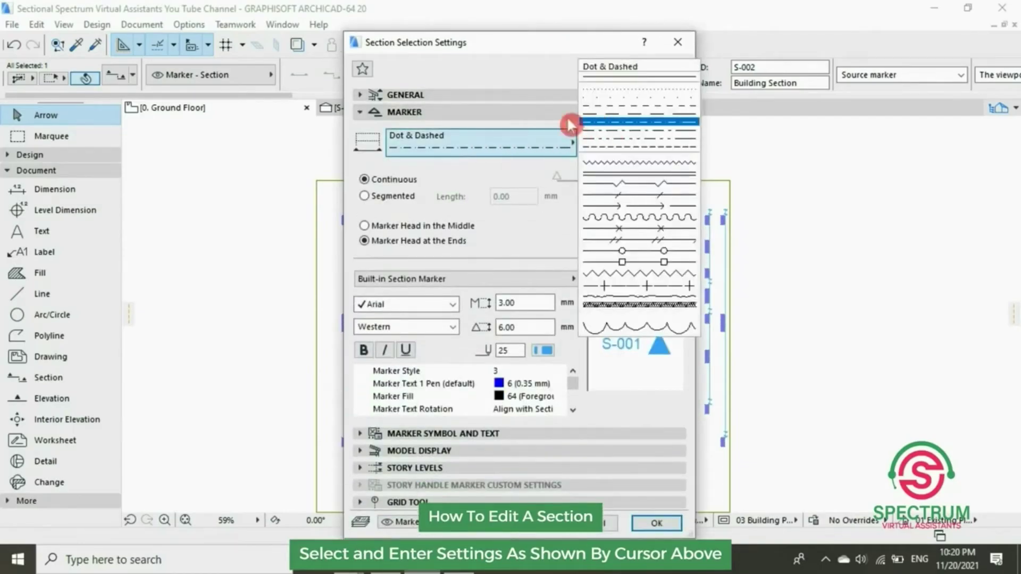
pyautogui.click(526, 144)
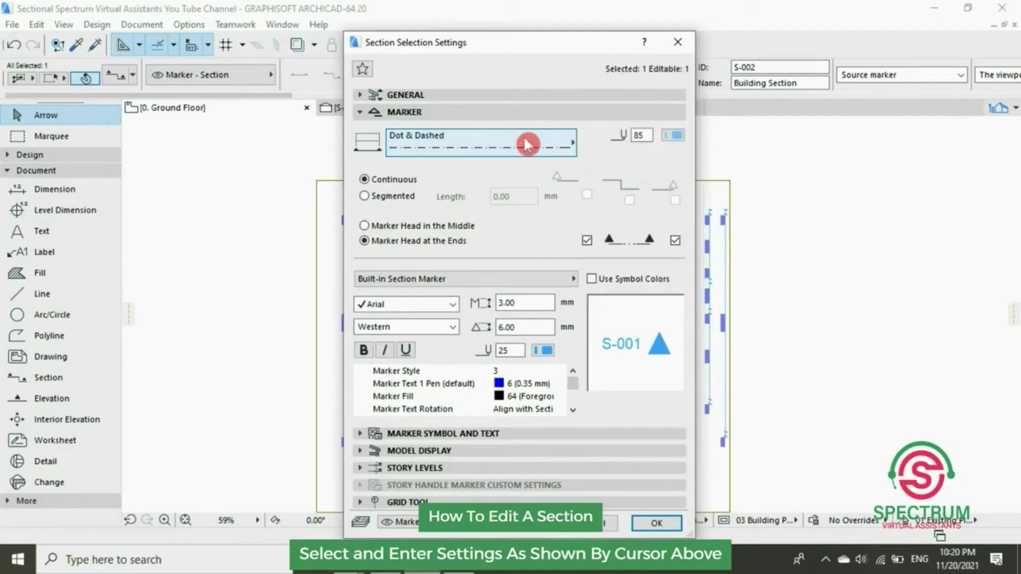
pyautogui.click(675, 137)
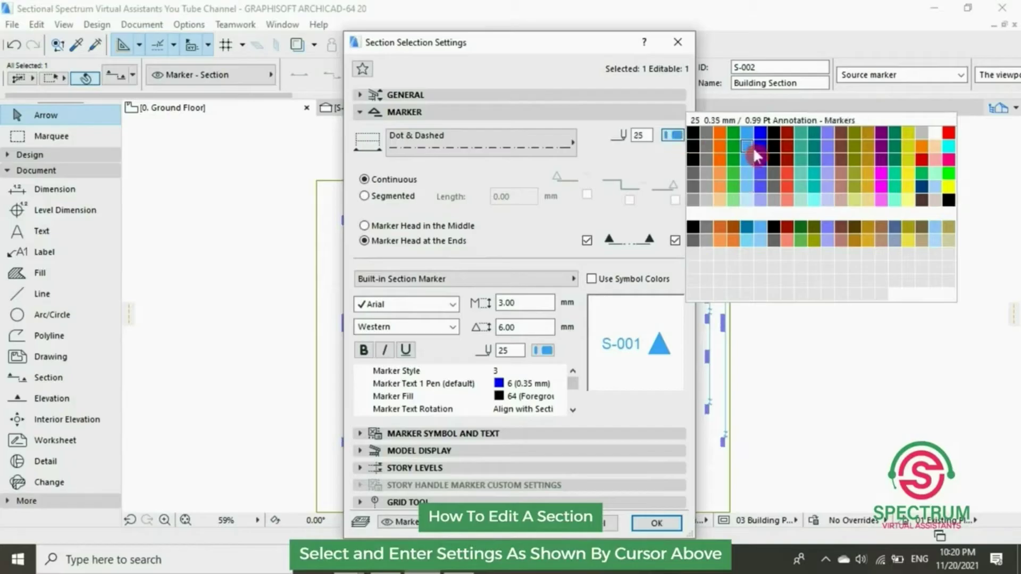
pyautogui.click(752, 182)
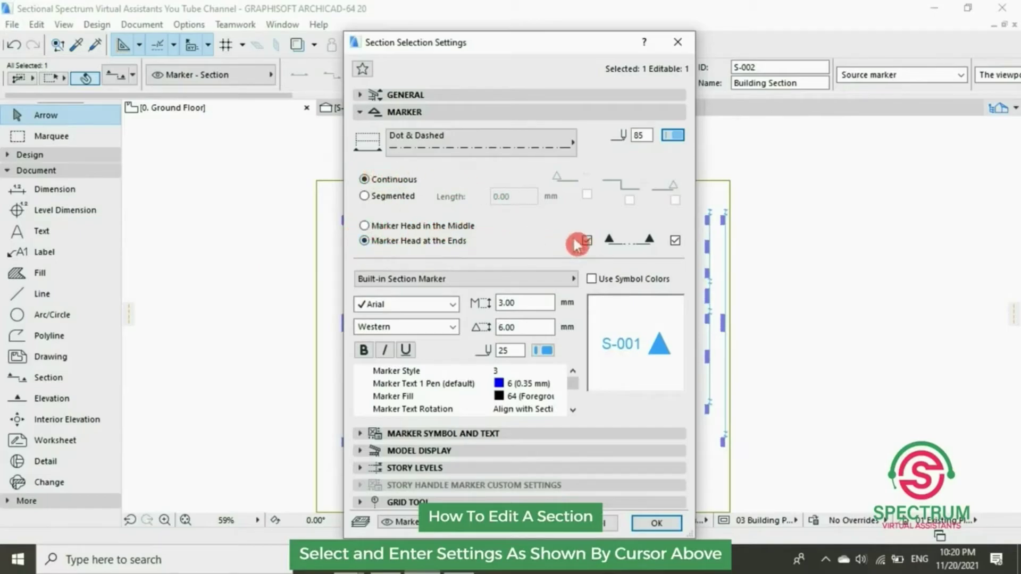
pyautogui.click(572, 113)
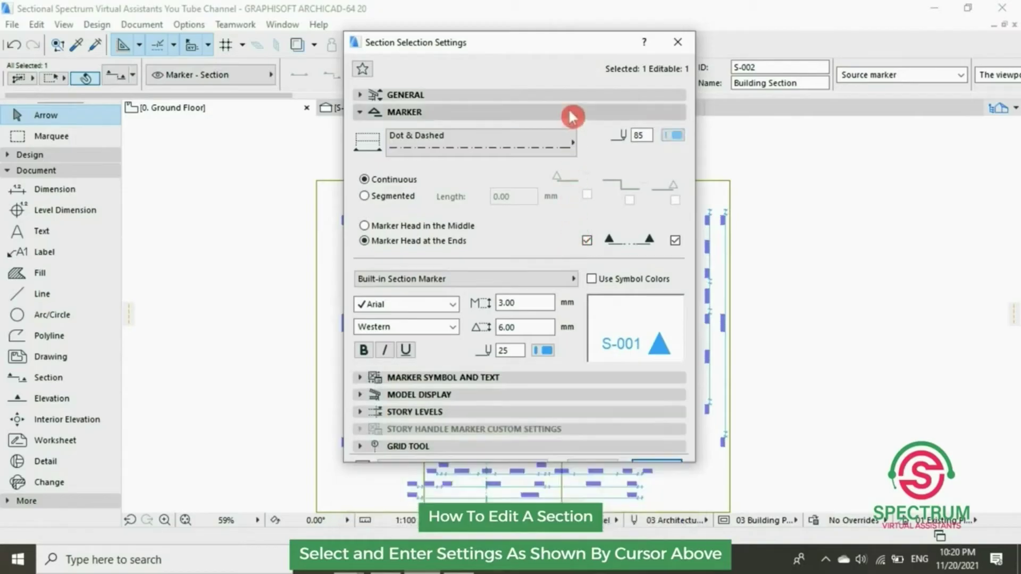
# - Keep the marker symbol at Style 3 with Foreground fill, leaving the text pen unchanged
pyautogui.click(520, 131)
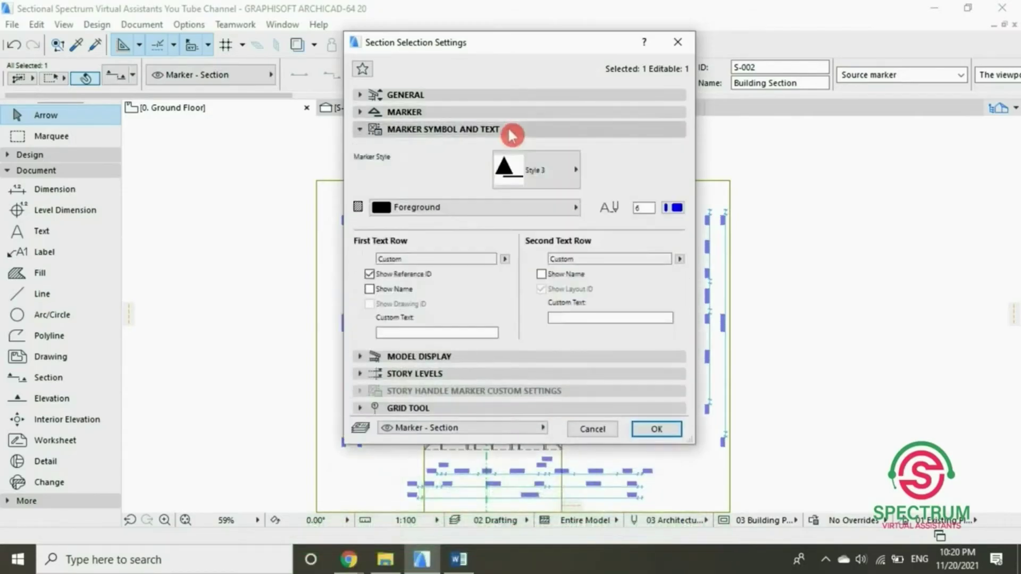
pyautogui.click(519, 170)
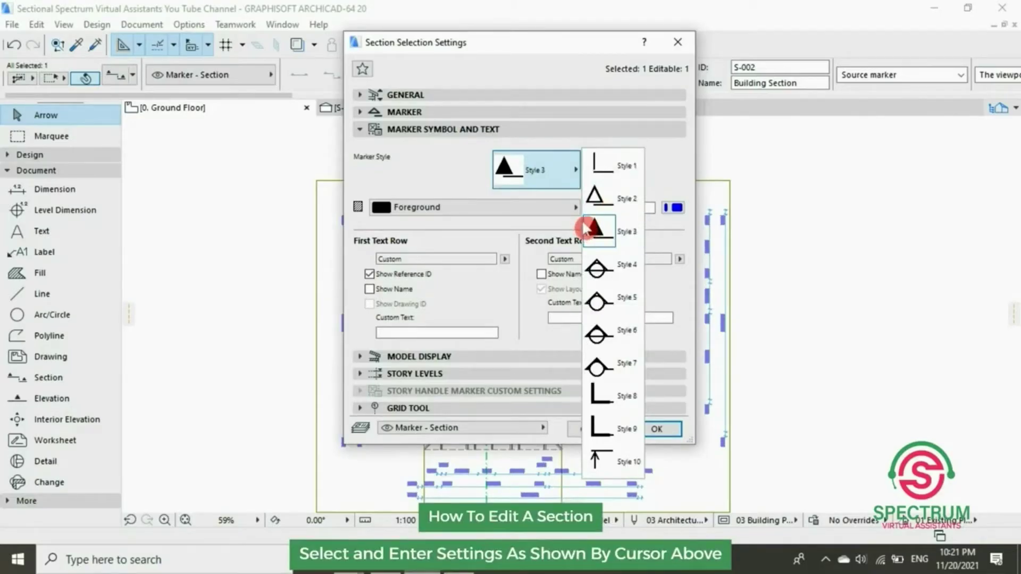
pyautogui.click(599, 232)
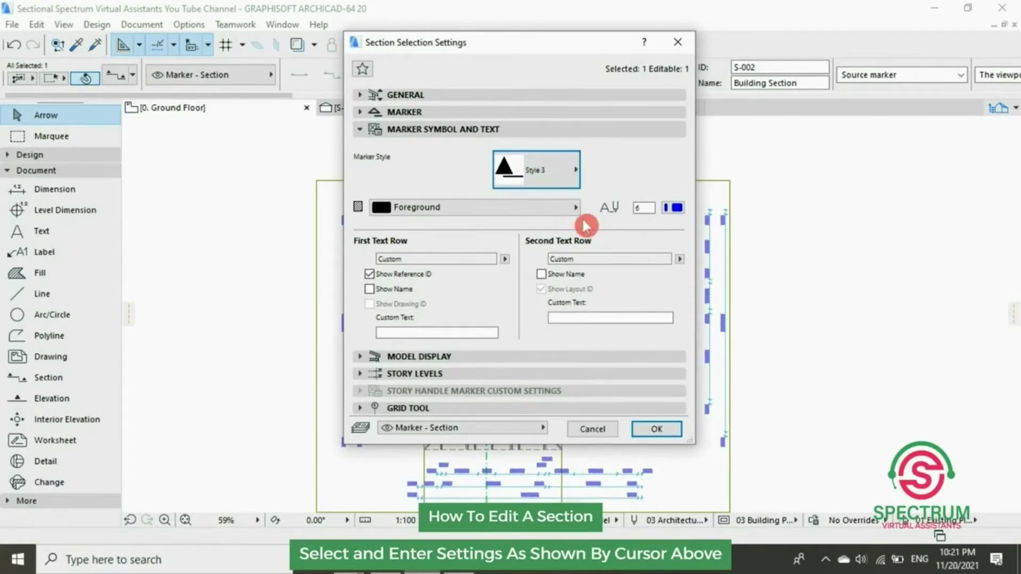
pyautogui.click(545, 209)
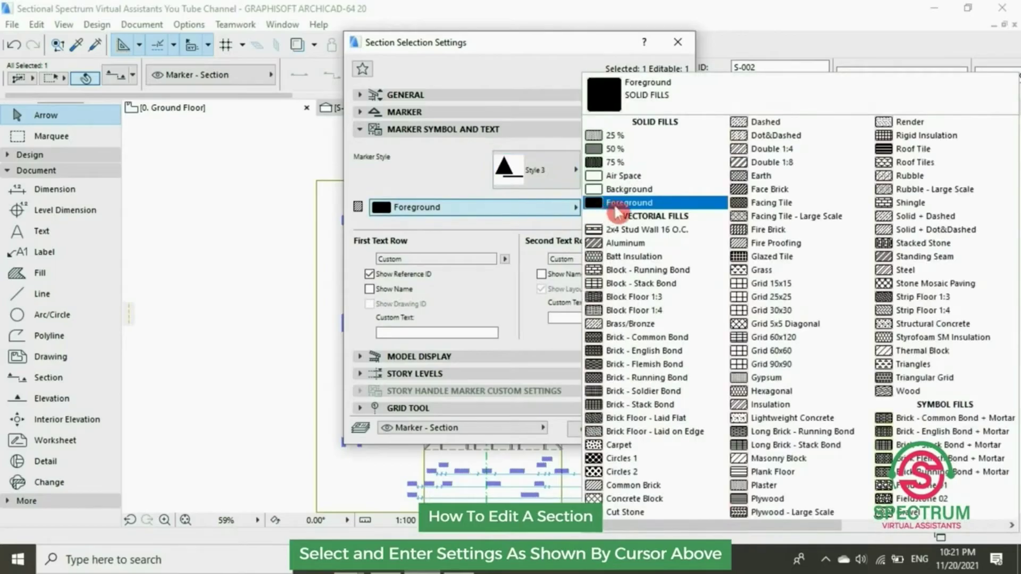
pyautogui.click(555, 212)
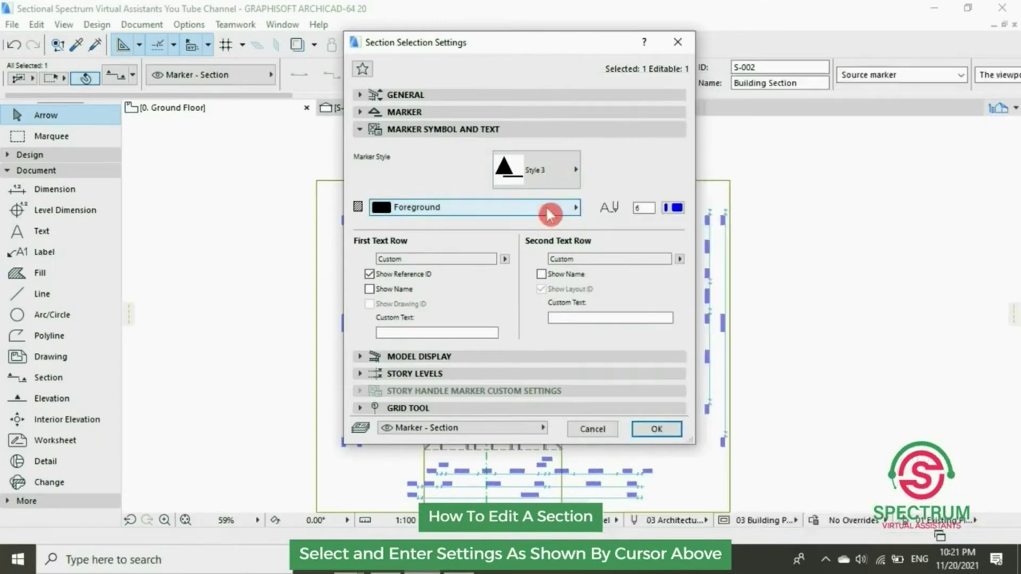
pyautogui.click(674, 210)
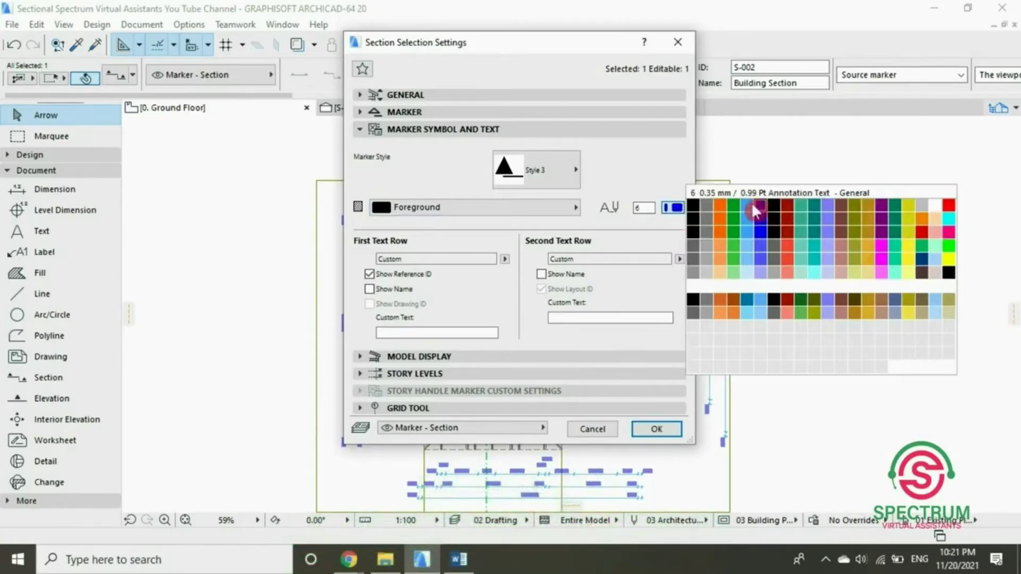
pyautogui.click(673, 188)
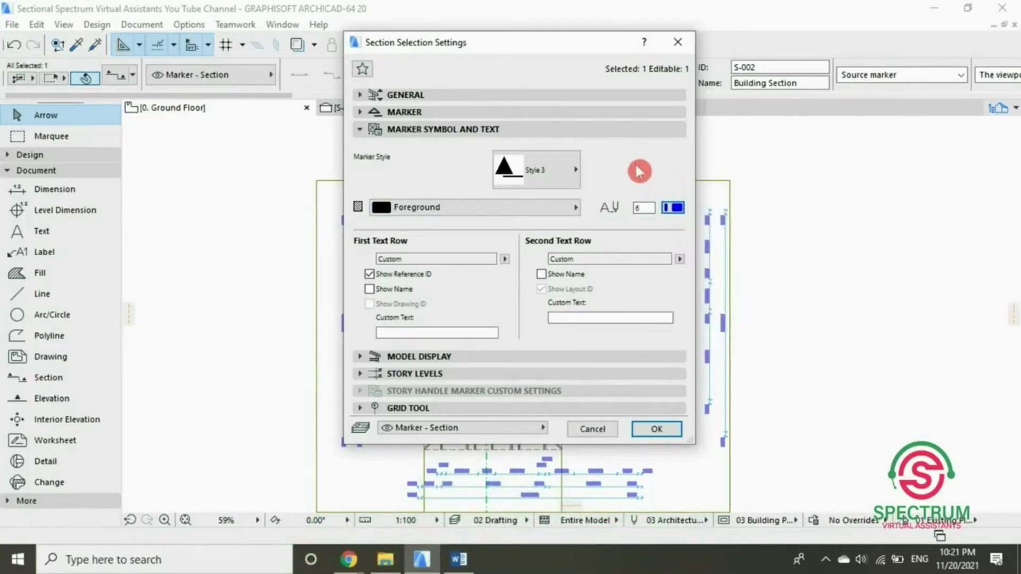
pyautogui.click(558, 129)
# - Set story levels to Display Only with pen 85 level lines, and apply the settings
pyautogui.click(532, 147)
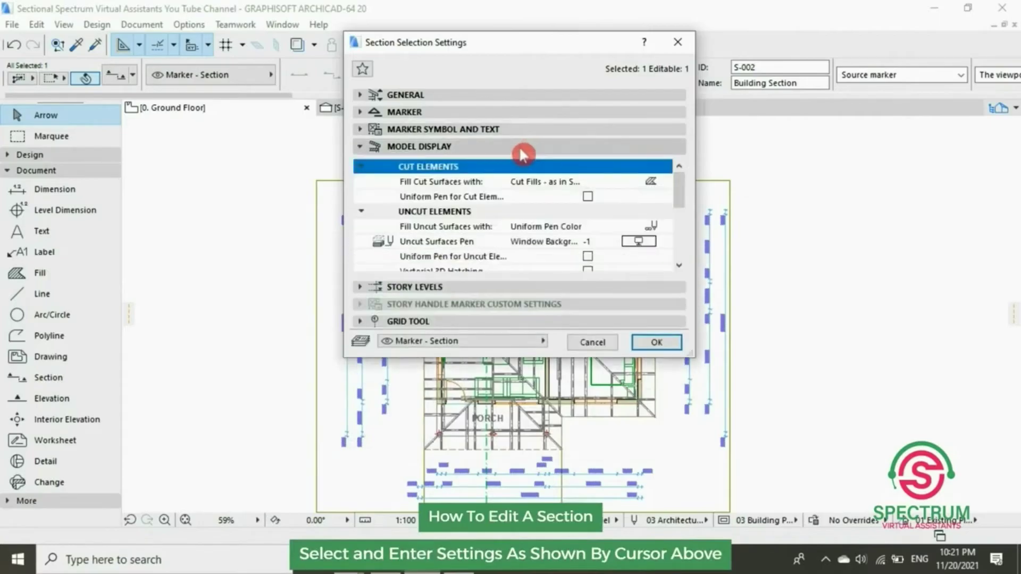
pyautogui.moveTo(678, 185)
pyautogui.mouseDown()
pyautogui.moveTo(681, 236)
pyautogui.moveTo(679, 171)
pyautogui.mouseUp()
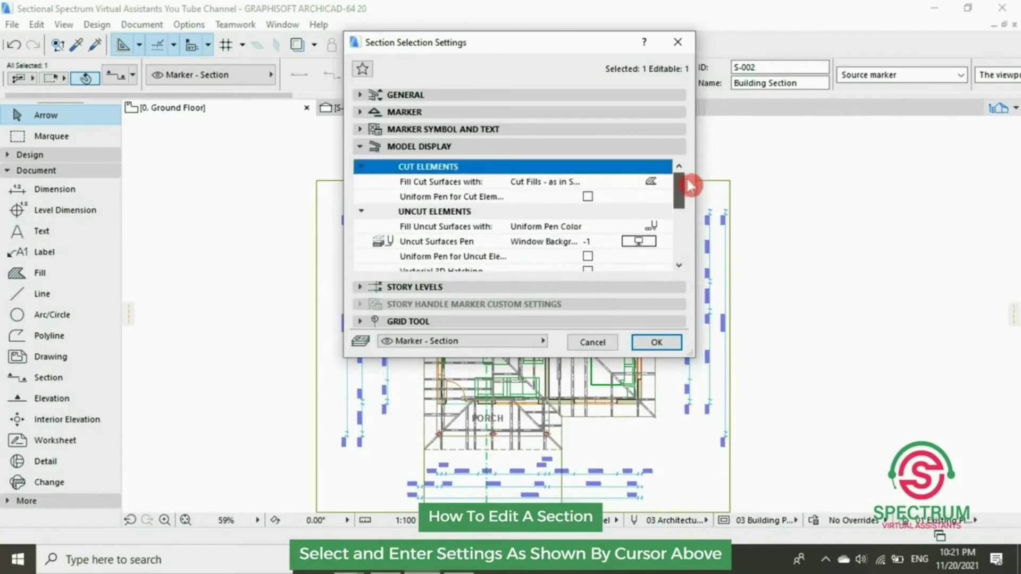
pyautogui.click(600, 150)
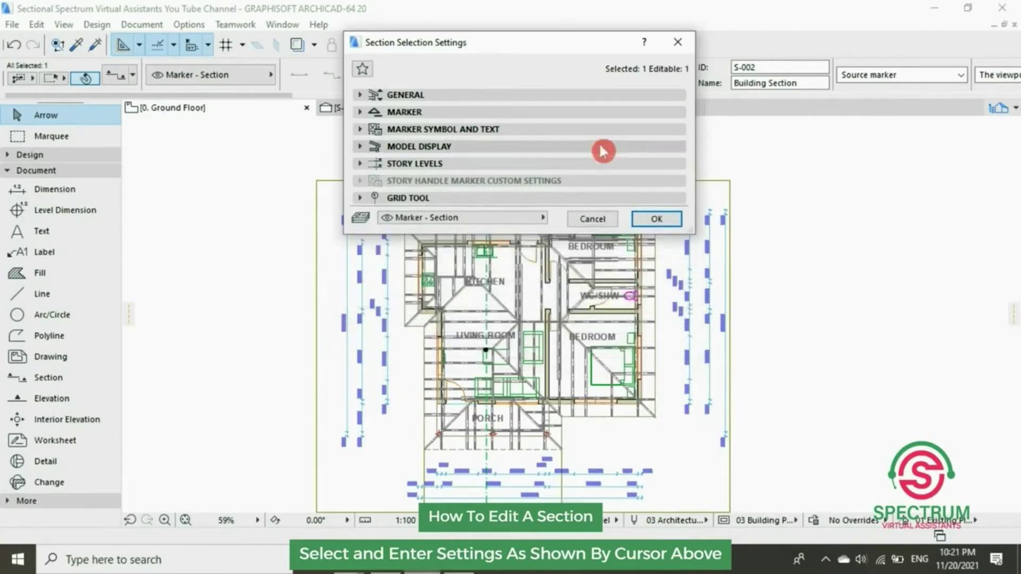
pyautogui.click(568, 166)
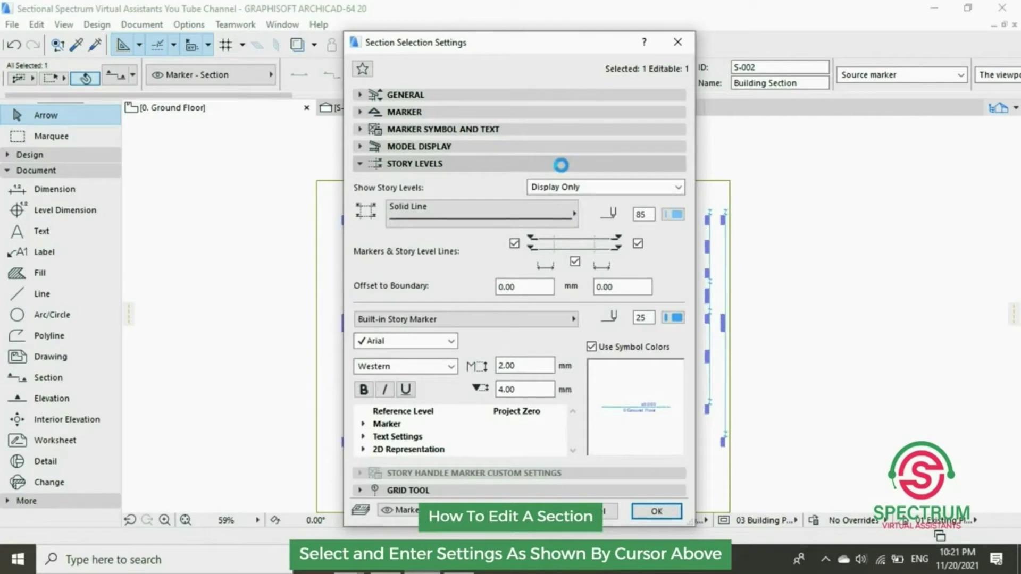
pyautogui.click(533, 213)
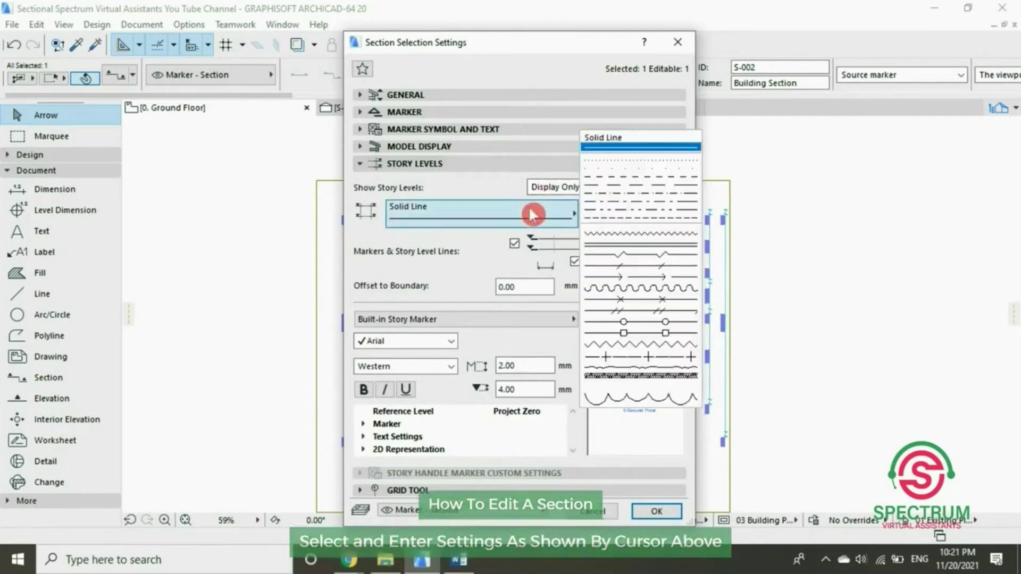
pyautogui.click(532, 214)
pyautogui.click(674, 190)
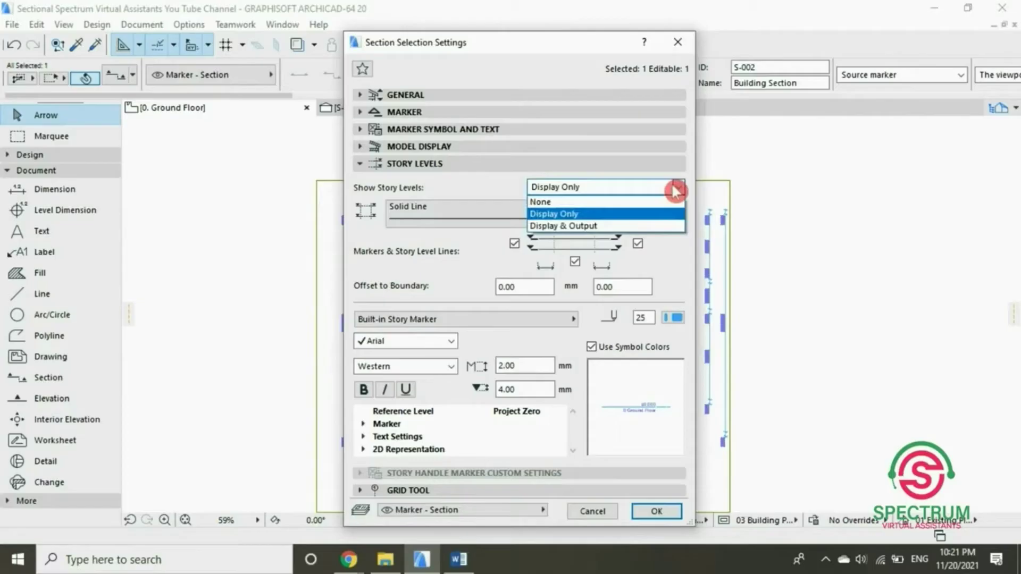
pyautogui.click(674, 190)
pyautogui.click(677, 213)
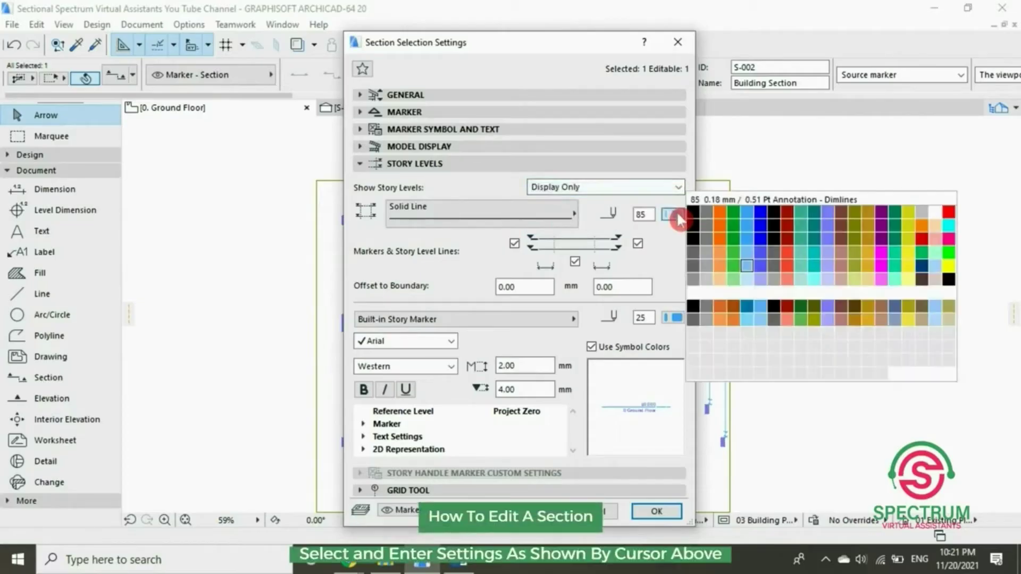
pyautogui.click(747, 266)
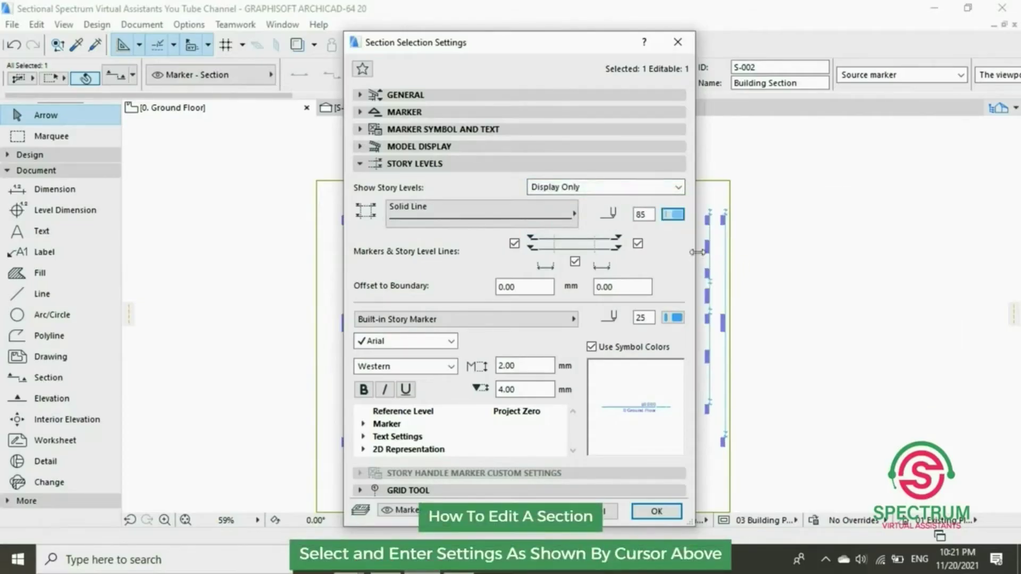
pyautogui.click(515, 165)
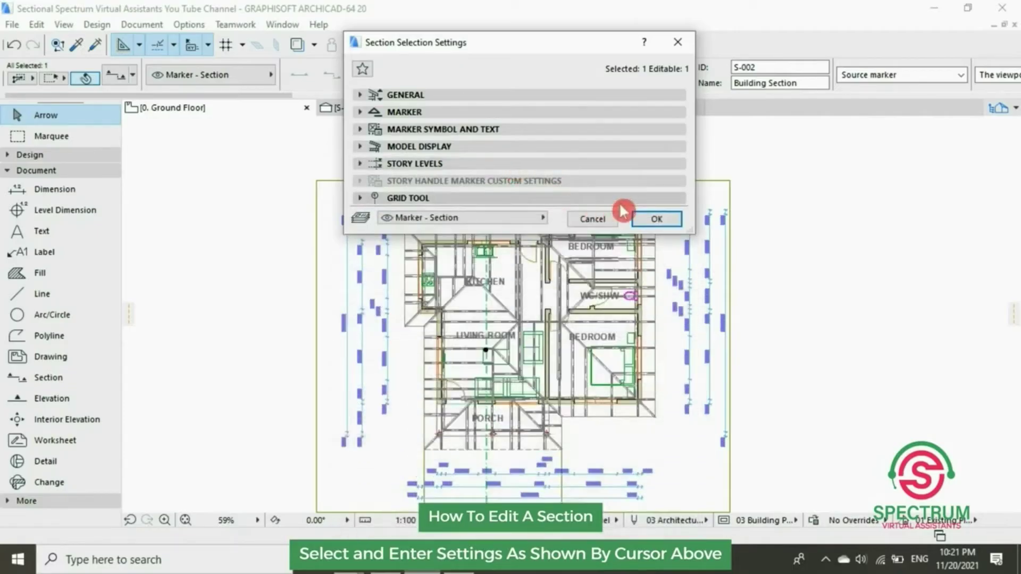
pyautogui.click(657, 221)
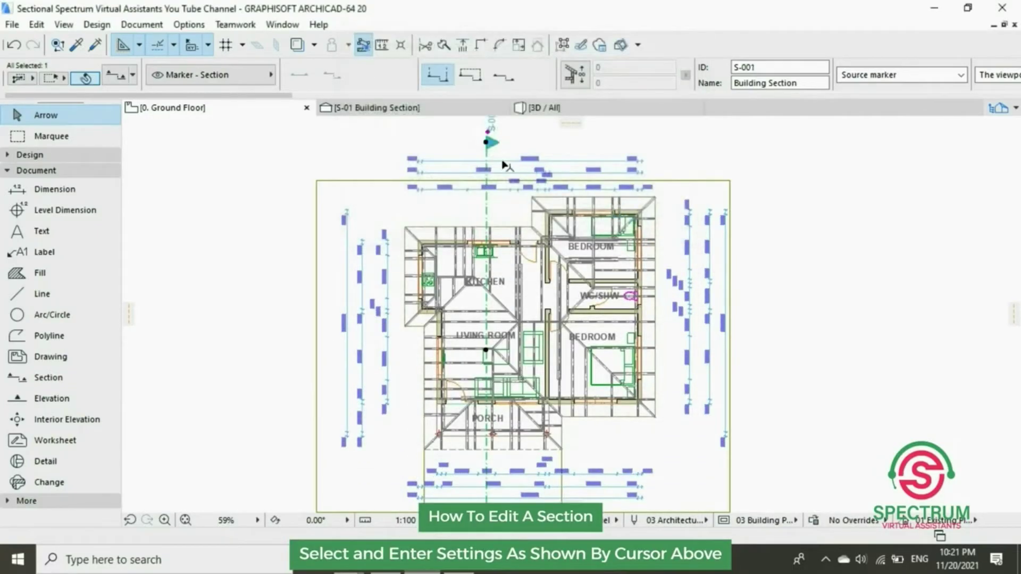
pyautogui.scroll(-2, 479, 164)
pyautogui.scroll(2, 311, 260)
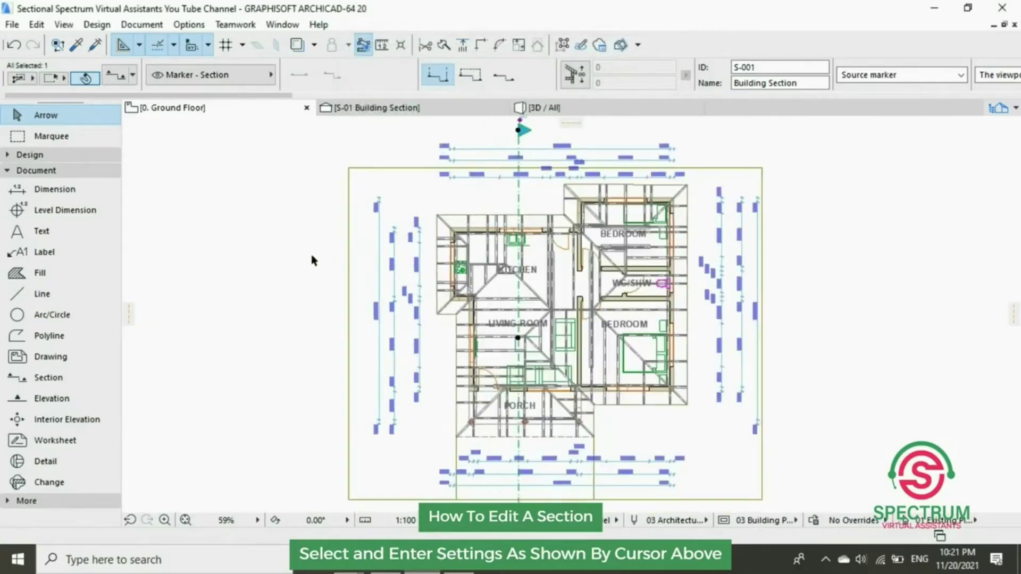
pyautogui.scroll(-3, 404, 224)
pyautogui.scroll(2, 469, 155)
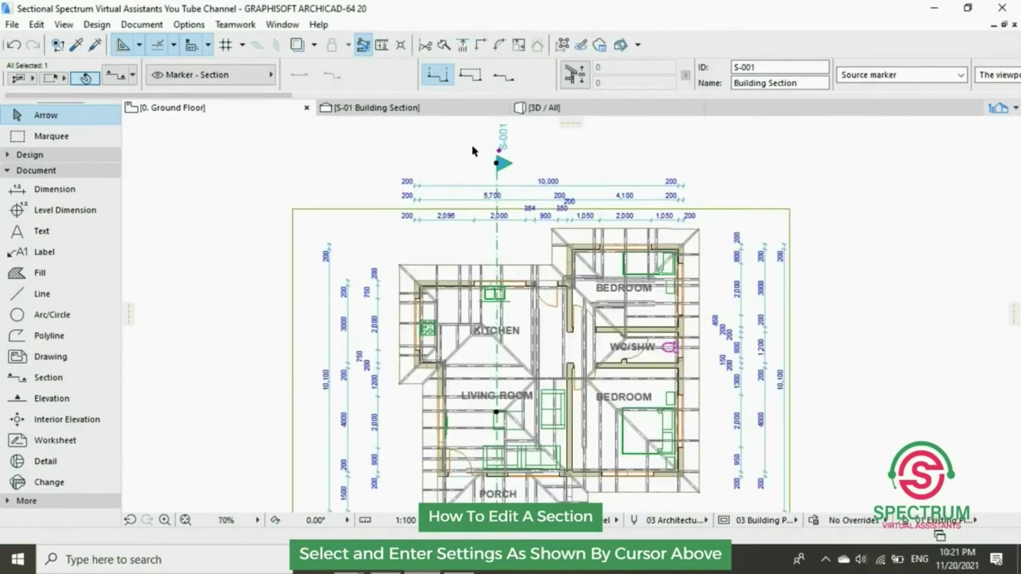
pyautogui.scroll(2, 471, 148)
pyautogui.scroll(-2, 471, 147)
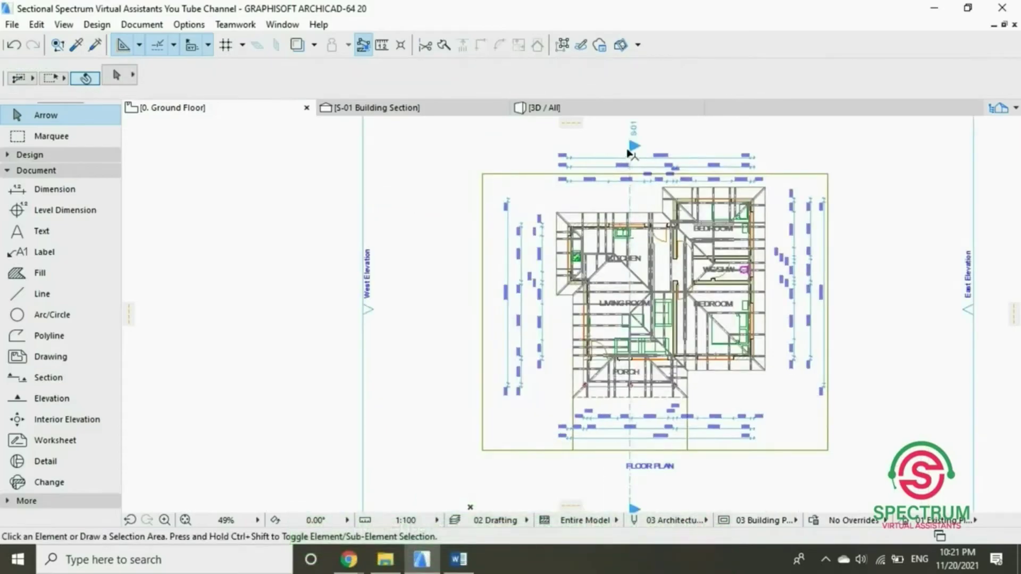
# - Open the S-01 Building Section view with current settings from its plan marker
pyautogui.click(635, 146)
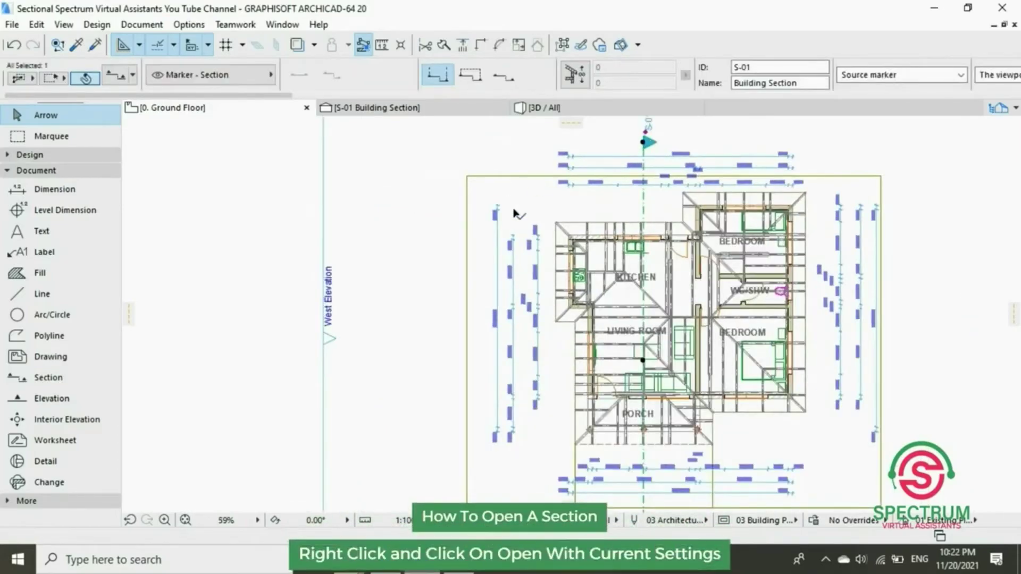
pyautogui.scroll(-2, 558, 155)
pyautogui.scroll(3, 580, 170)
pyautogui.rightClick(726, 175)
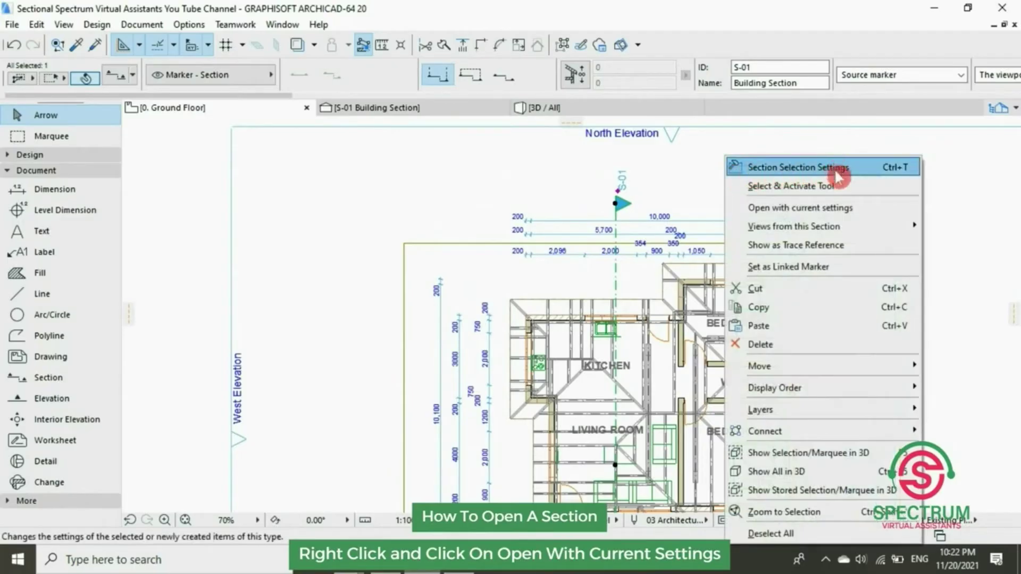
pyautogui.click(775, 210)
pyautogui.scroll(-3, 644, 270)
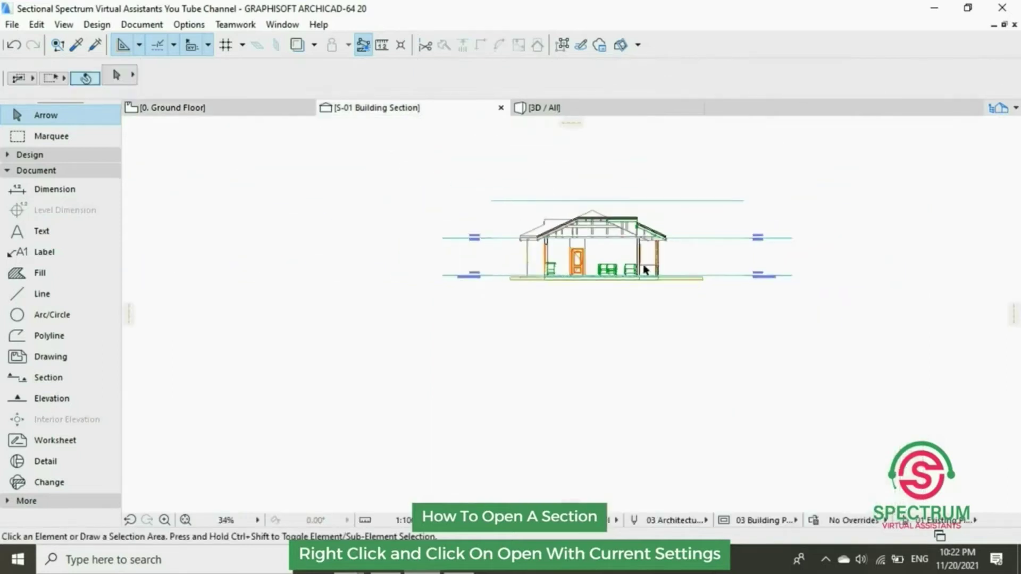
pyautogui.scroll(3, 645, 271)
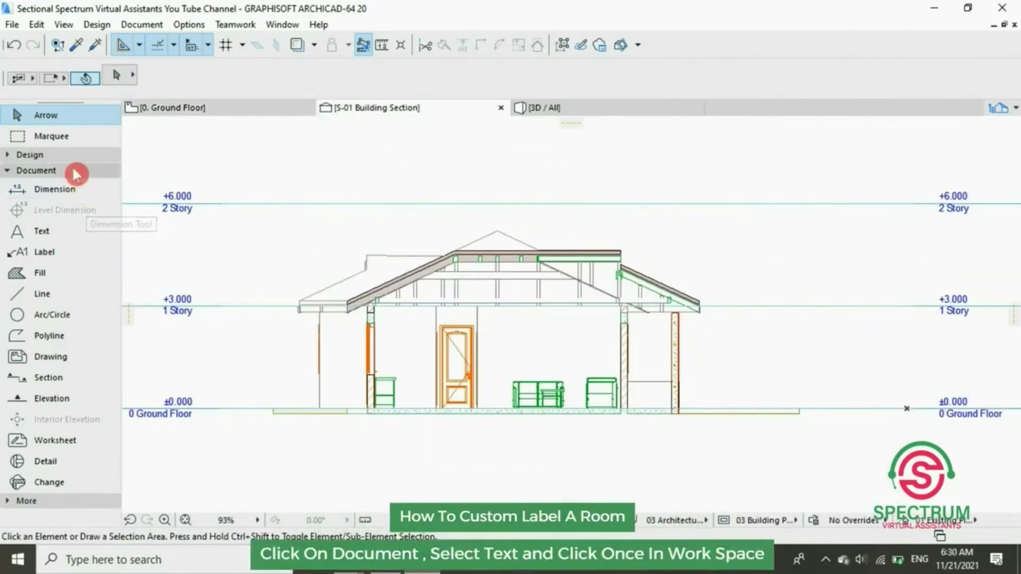
# - Place a LIVING ROOM text block between the roof and furniture, then select it
pyautogui.click(74, 171)
pyautogui.click(48, 231)
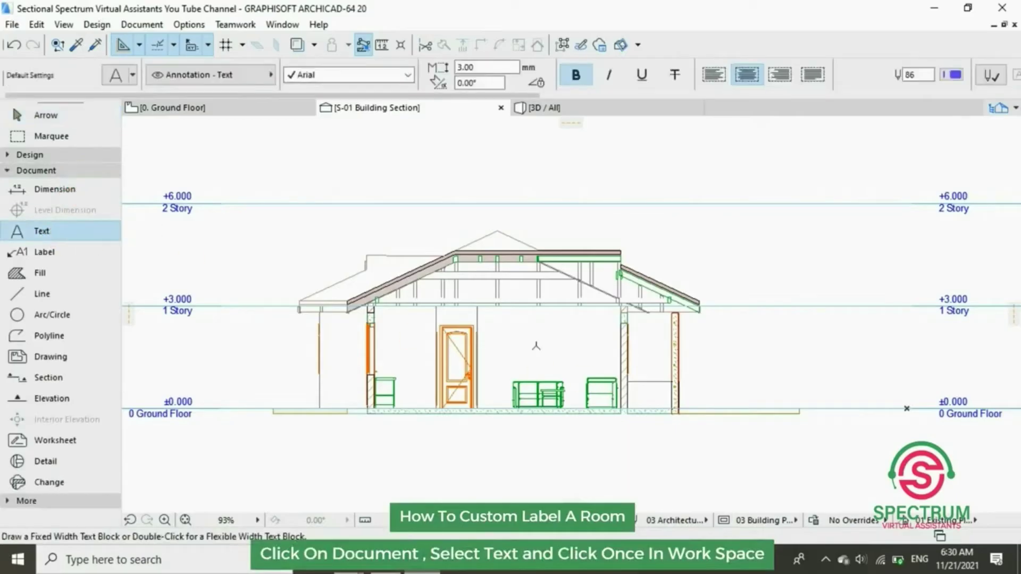
pyautogui.click(495, 316)
pyautogui.click(595, 337)
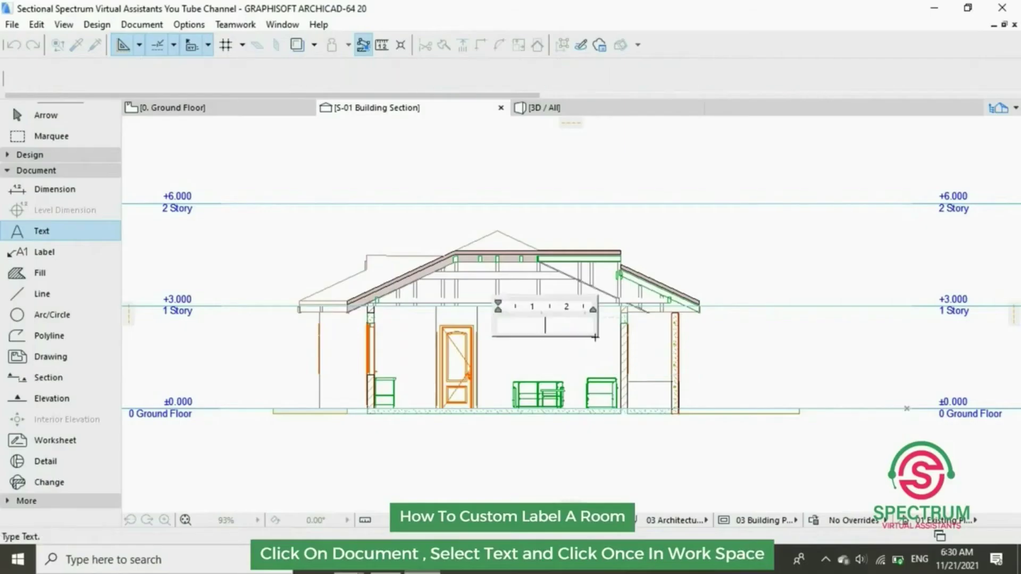
pyautogui.write('Li')
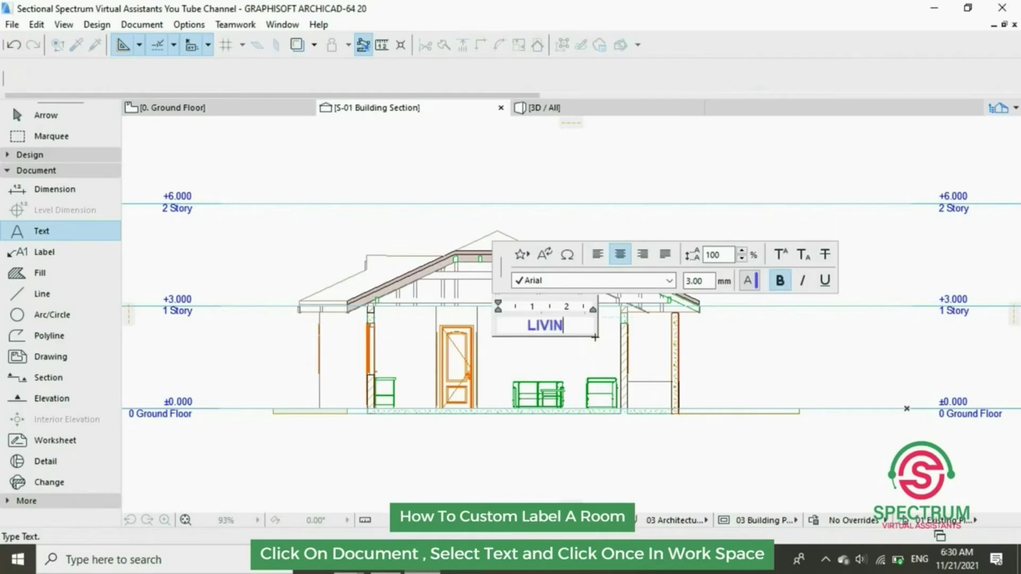
pyautogui.write(' ROOM')
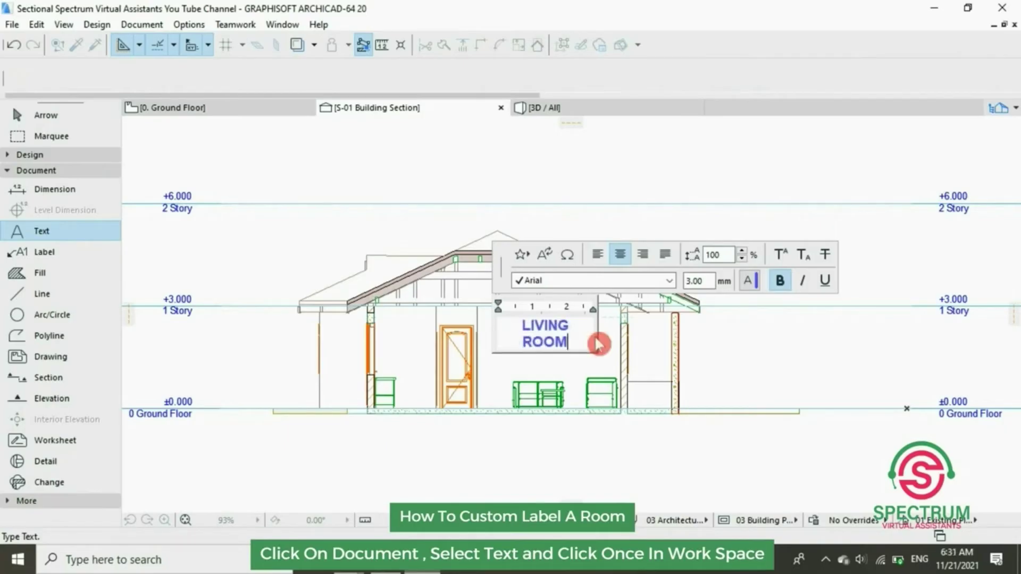
pyautogui.click(594, 152)
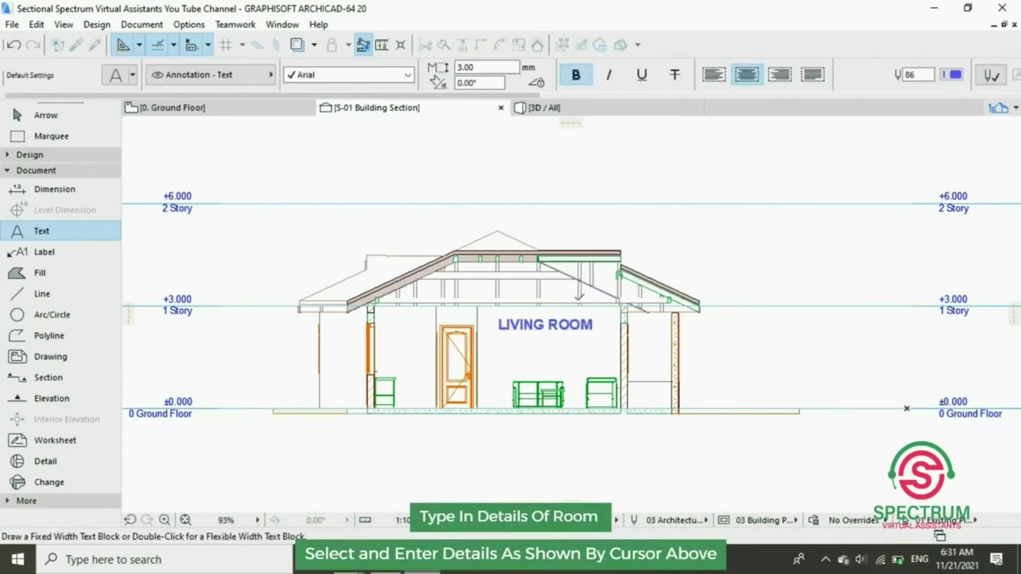
pyautogui.keyDown('shift'); pyautogui.click(582, 334); pyautogui.keyUp('shift')
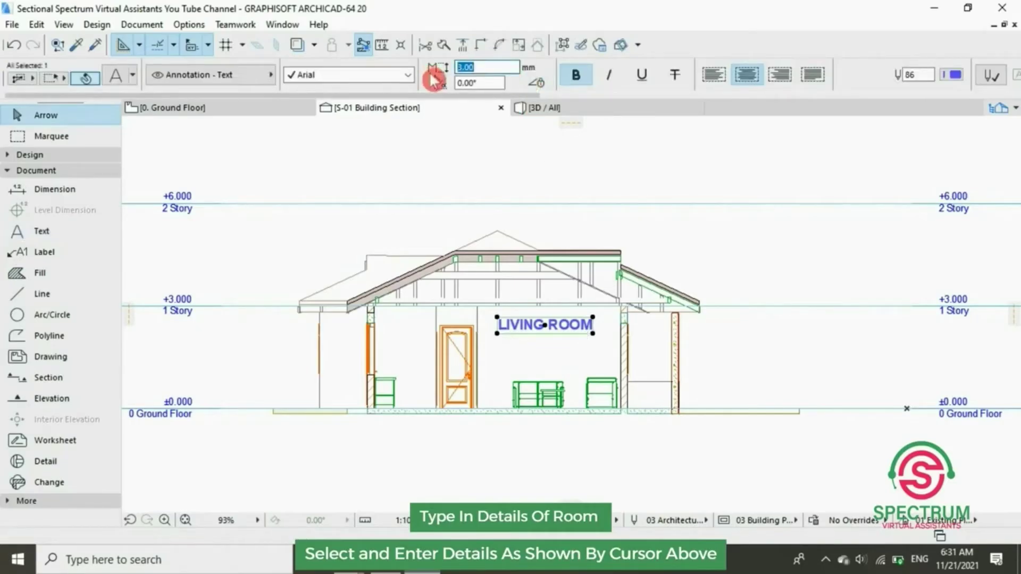
pyautogui.write('1.50')
# - Apply the 1.50 mm text size and copy the LIVING ROOM label into the left room
pyautogui.press('Return')
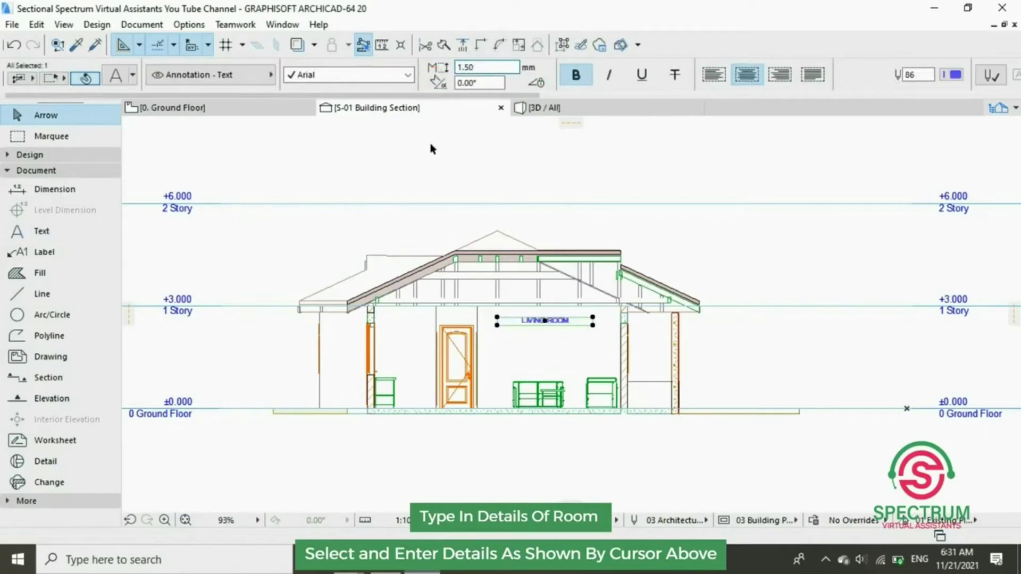
pyautogui.scroll(2, 460, 269)
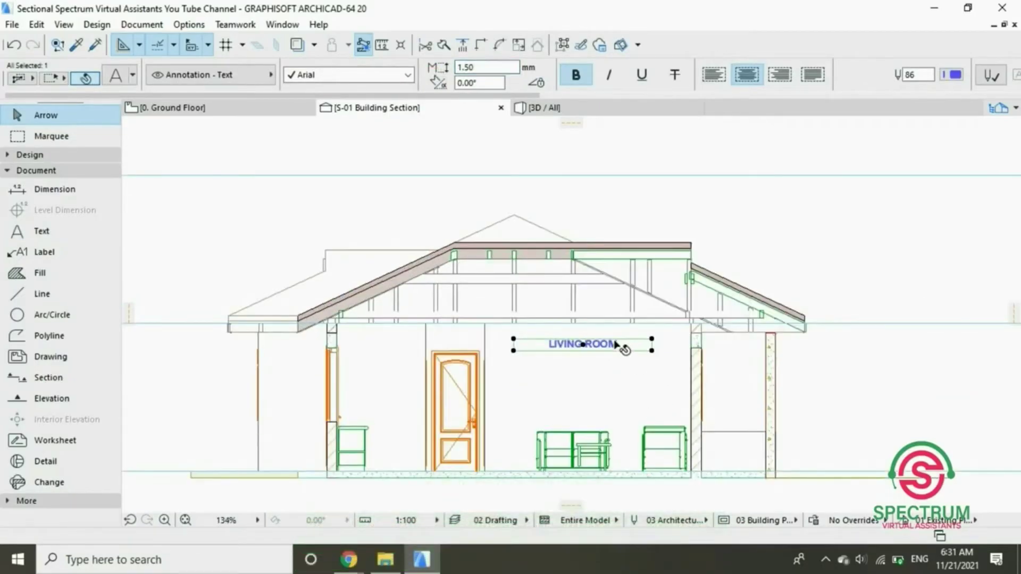
pyautogui.click(614, 348)
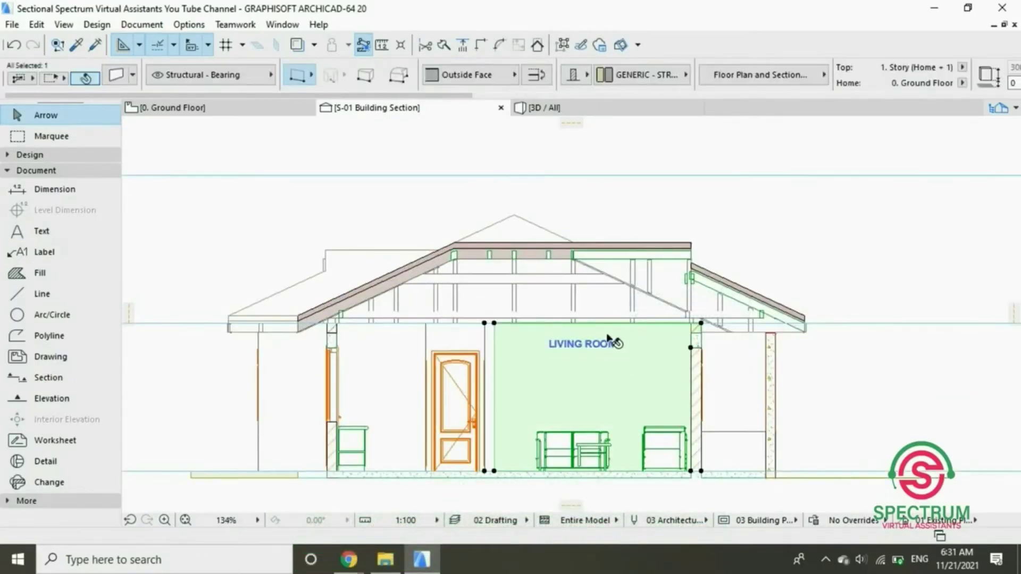
pyautogui.click(611, 343)
pyautogui.rightClick(641, 205)
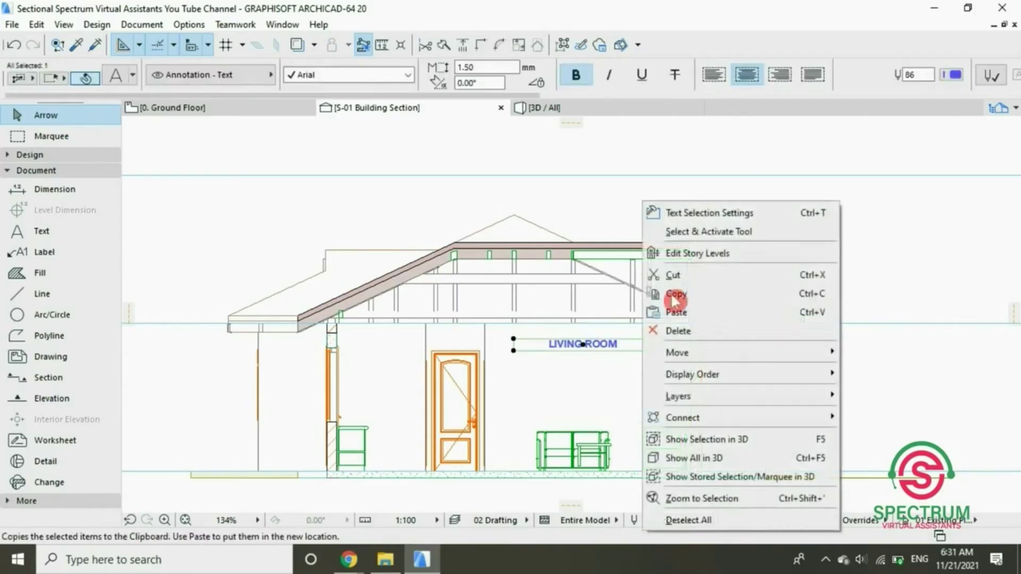
pyautogui.click(892, 428)
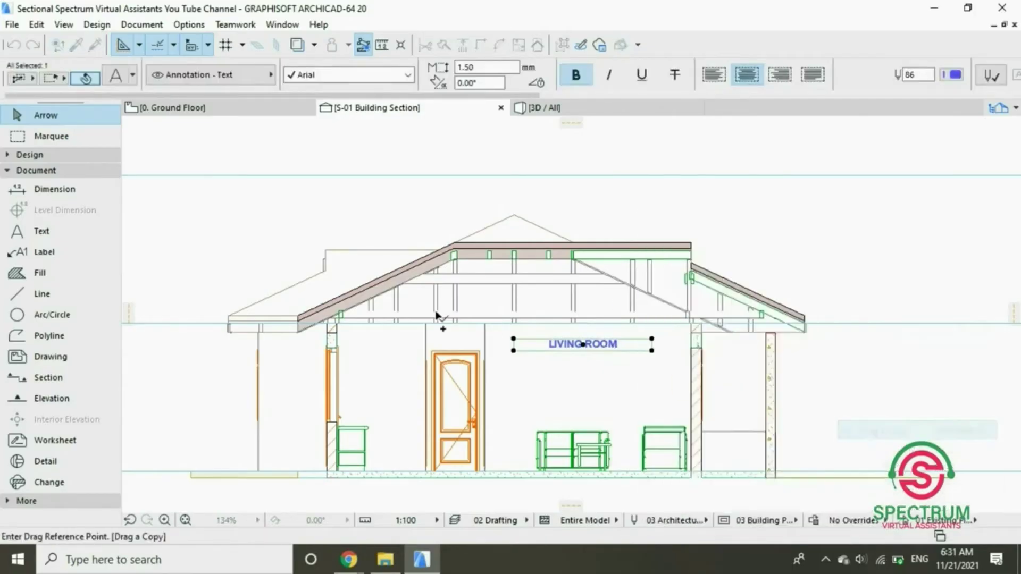
pyautogui.click(572, 345)
pyautogui.click(375, 344)
# - Replace the copied label's text with KITCHEN
pyautogui.doubleClick(419, 343)
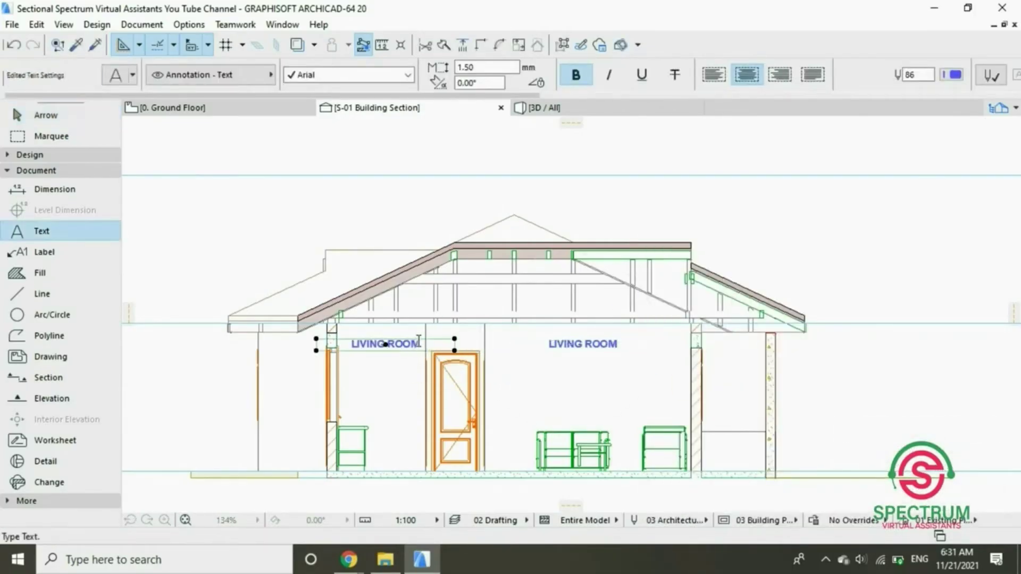
pyautogui.moveTo(421, 344); pyautogui.dragTo(279, 341)
pyautogui.write('KITCHEN')
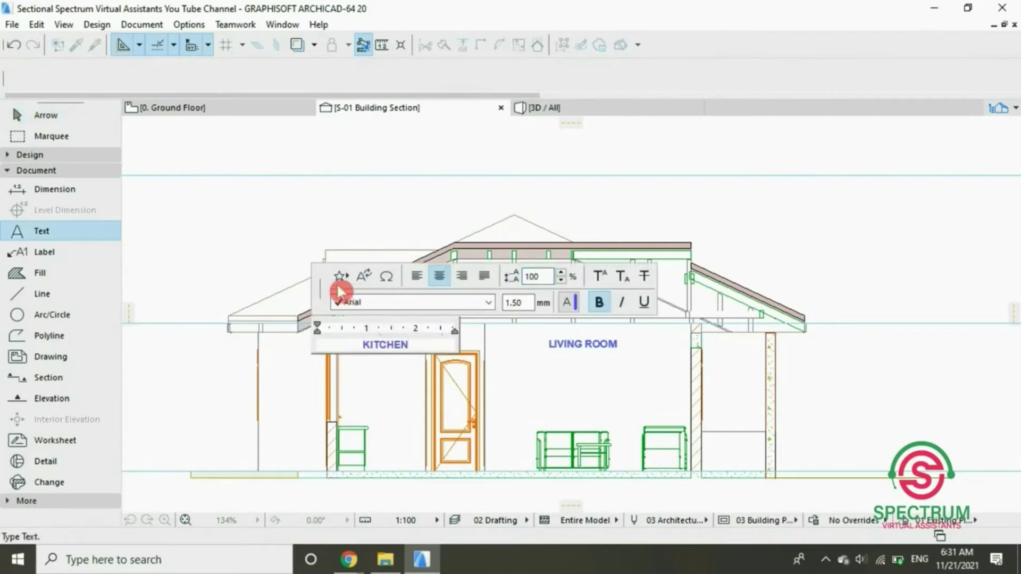
pyautogui.press('Escape')
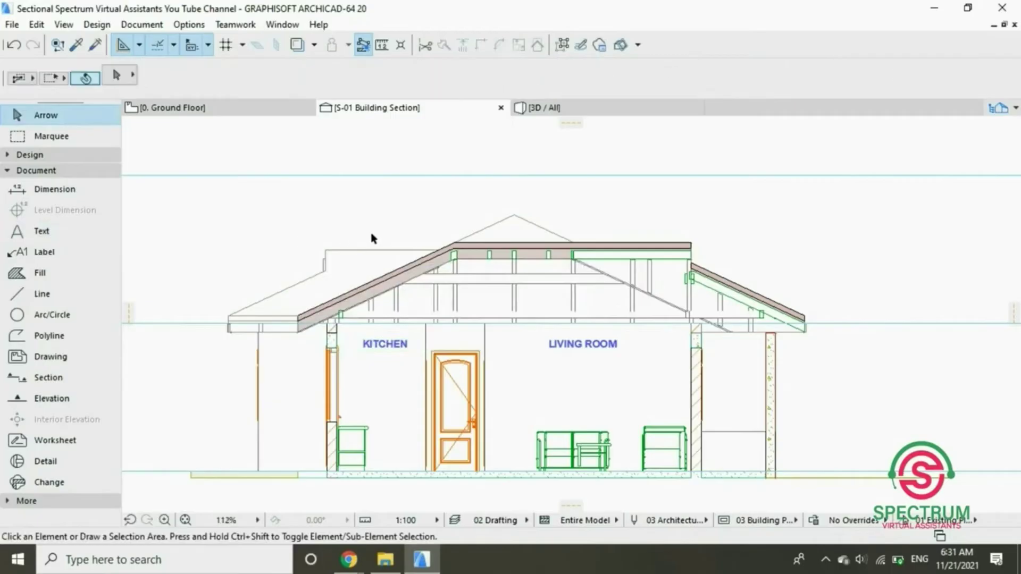
pyautogui.scroll(-1, 375, 239)
pyautogui.scroll(-2, 577, 332)
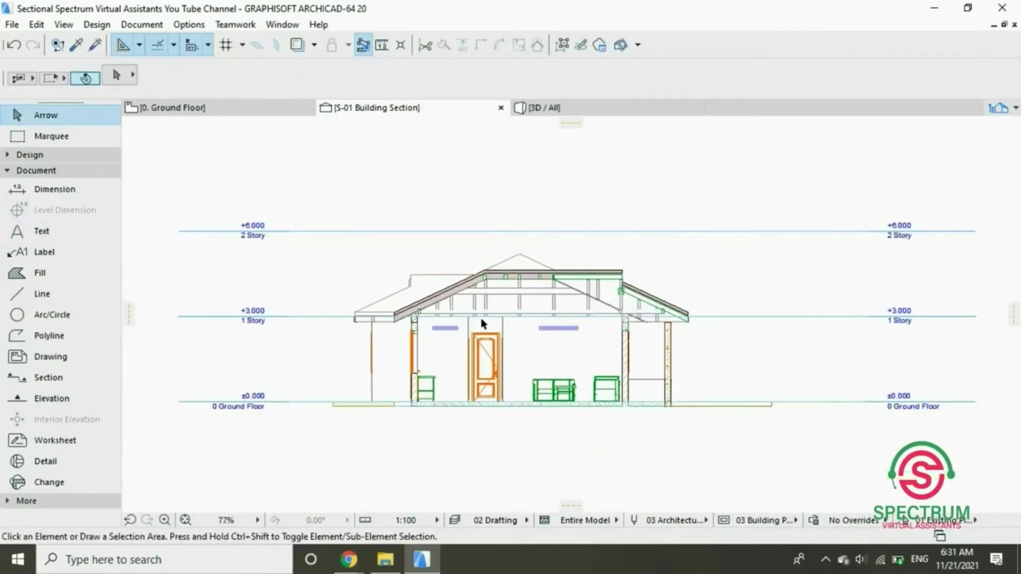
pyautogui.scroll(1, 472, 335)
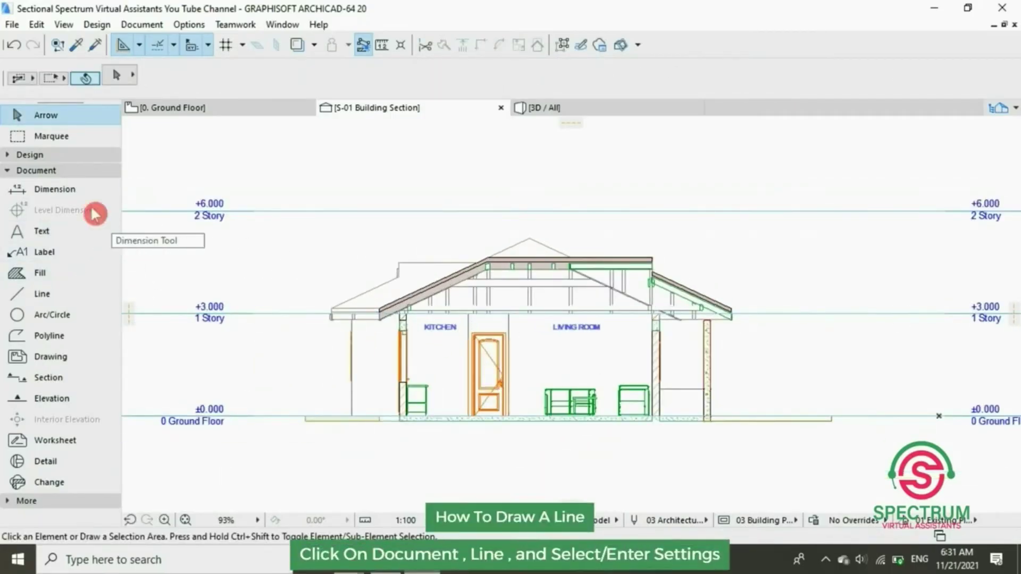
# - Activate the Line tool with the Solid line type, ready to choose a pen
pyautogui.click(40, 171)
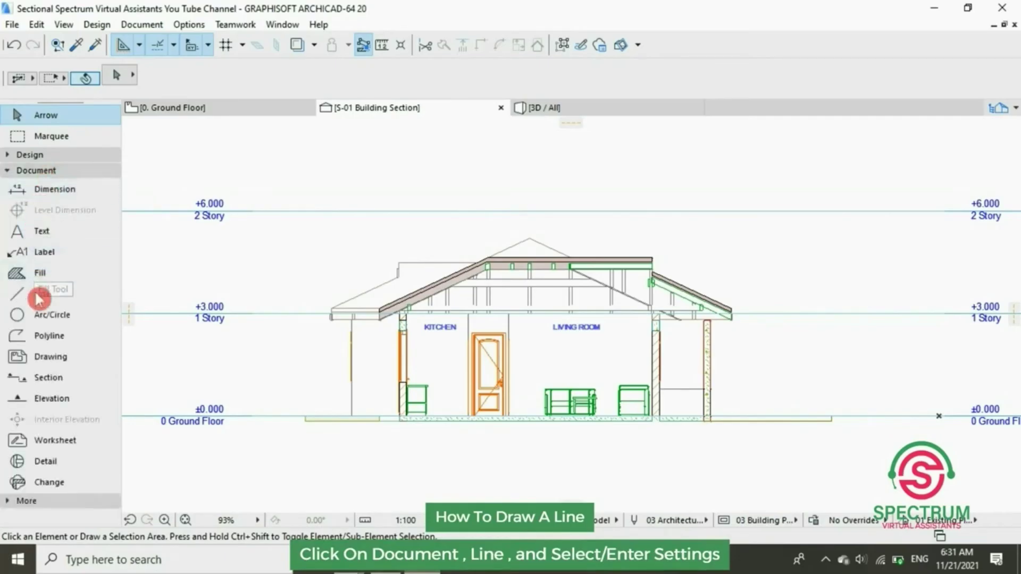
pyautogui.click(40, 296)
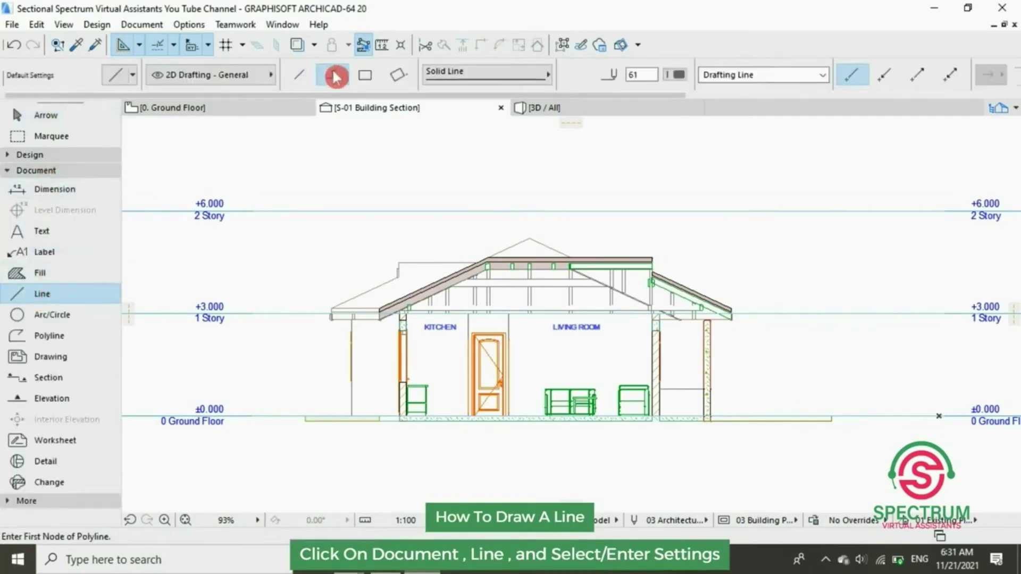
pyautogui.click(455, 83)
pyautogui.click(586, 19)
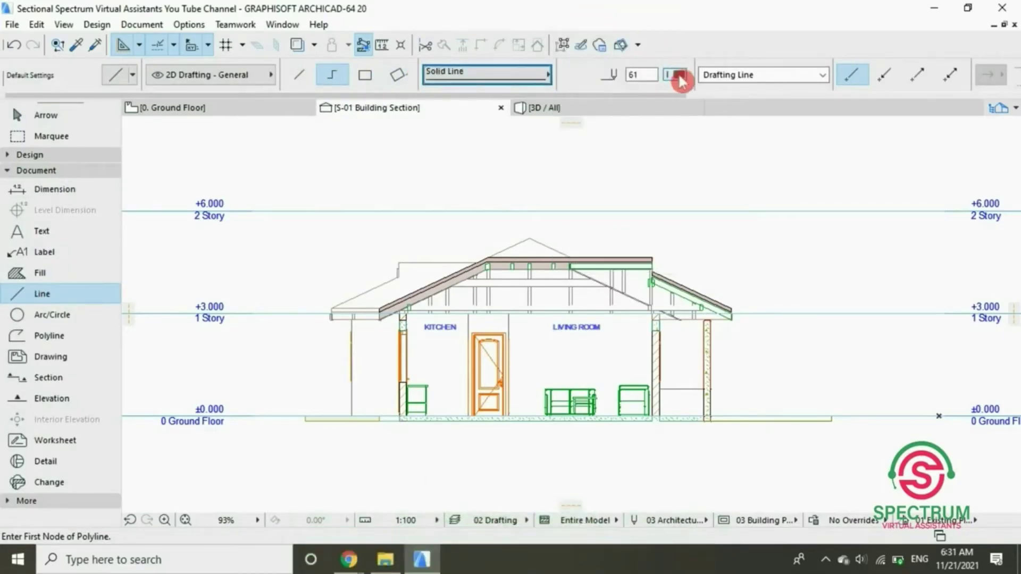
pyautogui.click(679, 80)
# - Draw the closed footing outline below the left wall using 200, 600, 200, 200 and 1200 segments
pyautogui.click(700, 112)
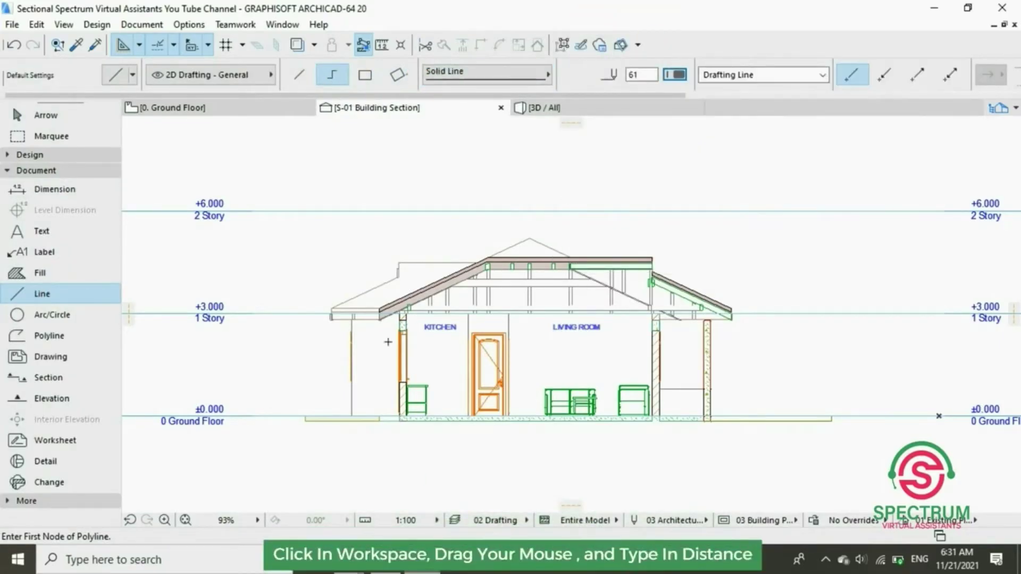
pyautogui.scroll(3, 403, 416)
pyautogui.click(399, 413)
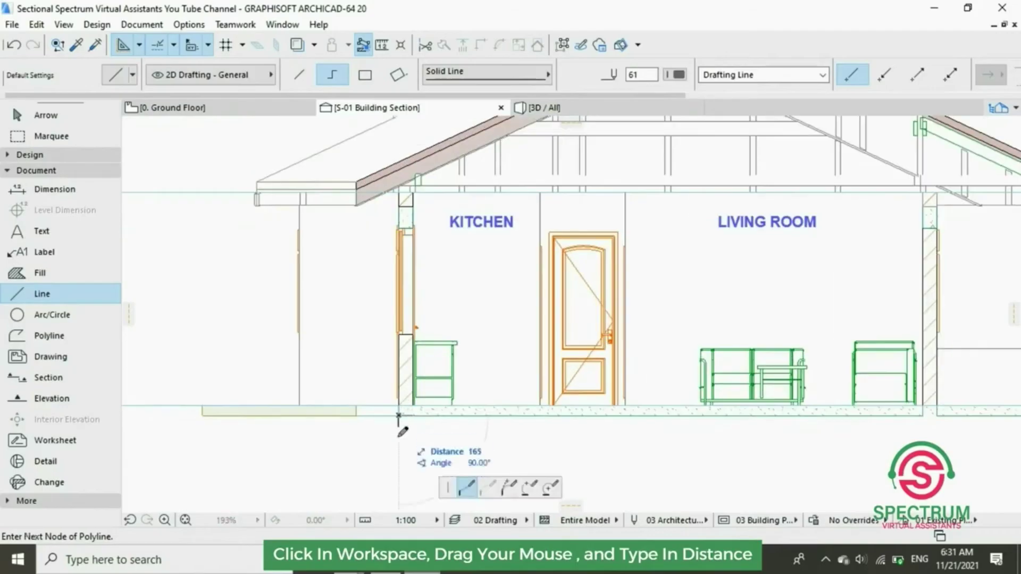
pyautogui.write('12')
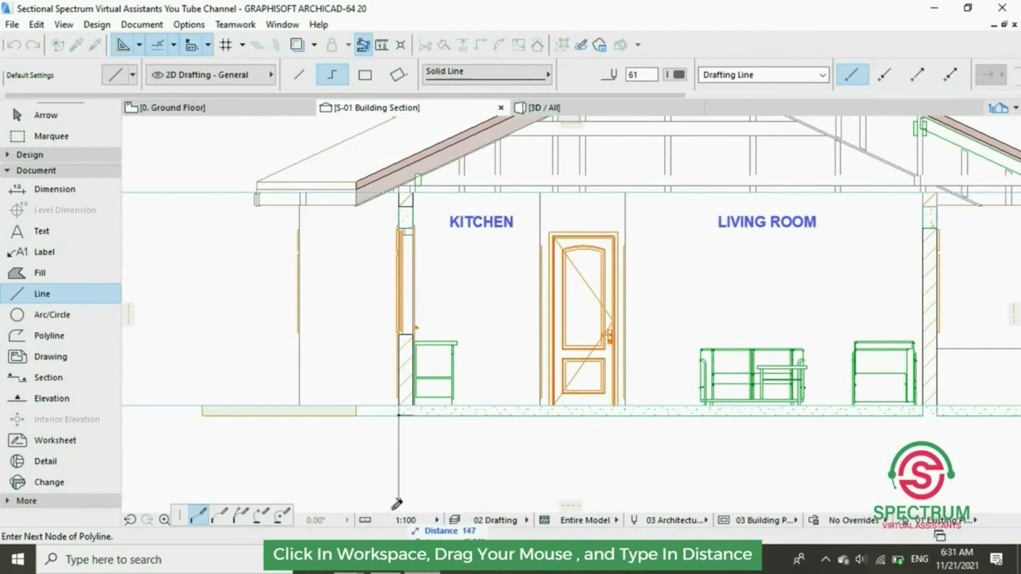
pyautogui.scroll(-2, 371, 494)
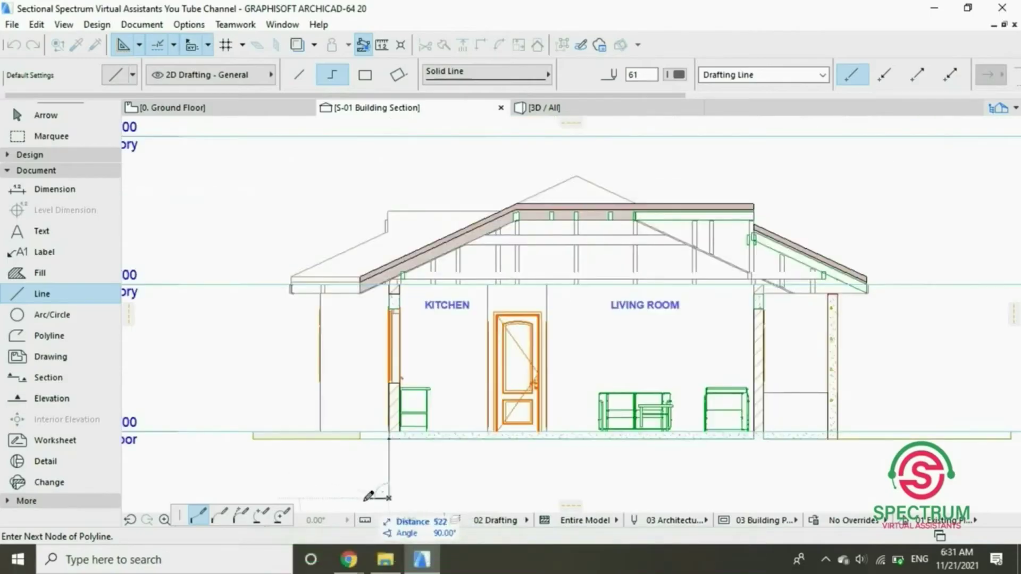
pyautogui.write('2')
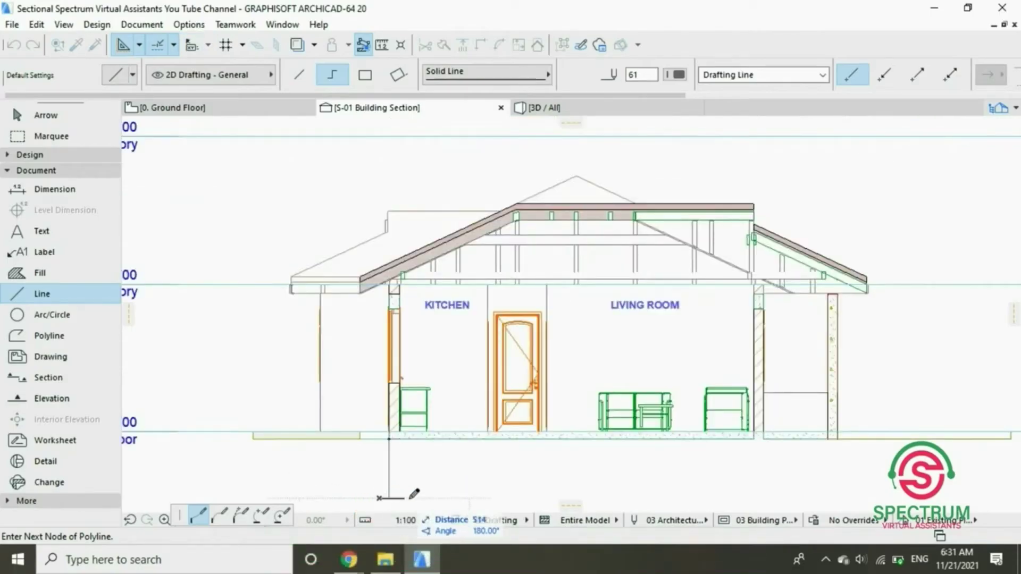
pyautogui.scroll(-3, 387, 483)
pyautogui.scroll(2, 385, 491)
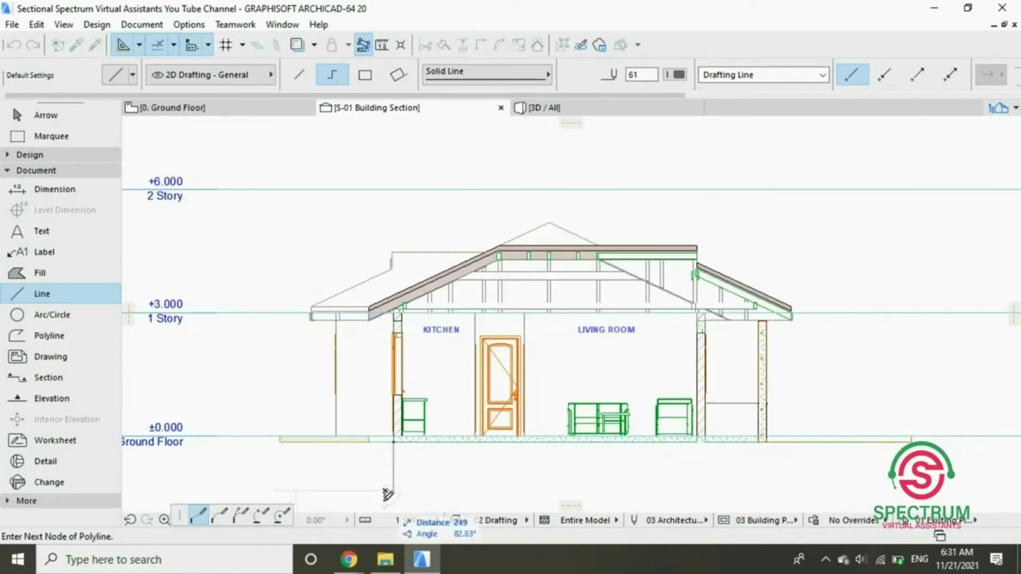
pyautogui.write('200')
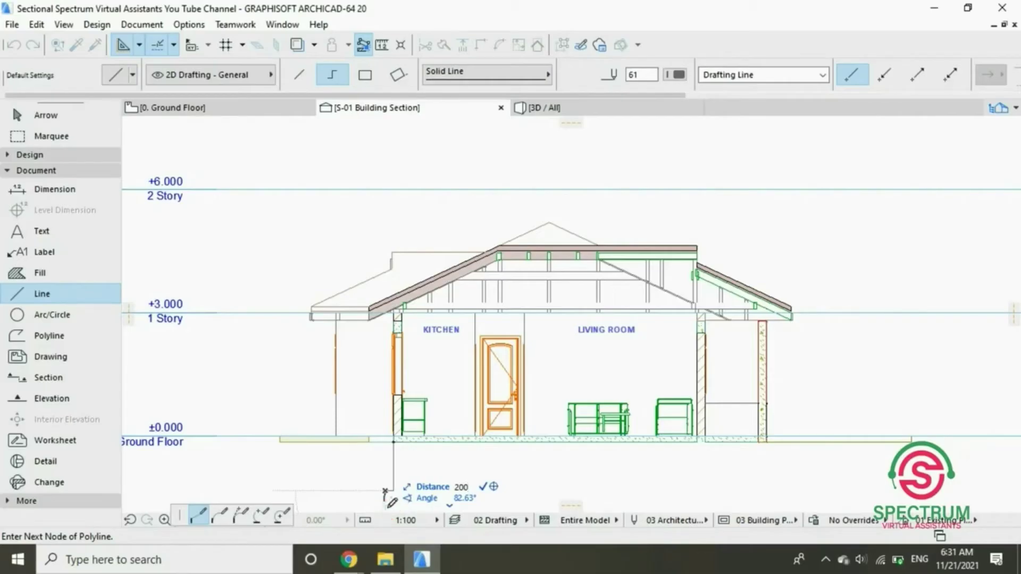
pyautogui.press('Tab')
pyautogui.write('90')
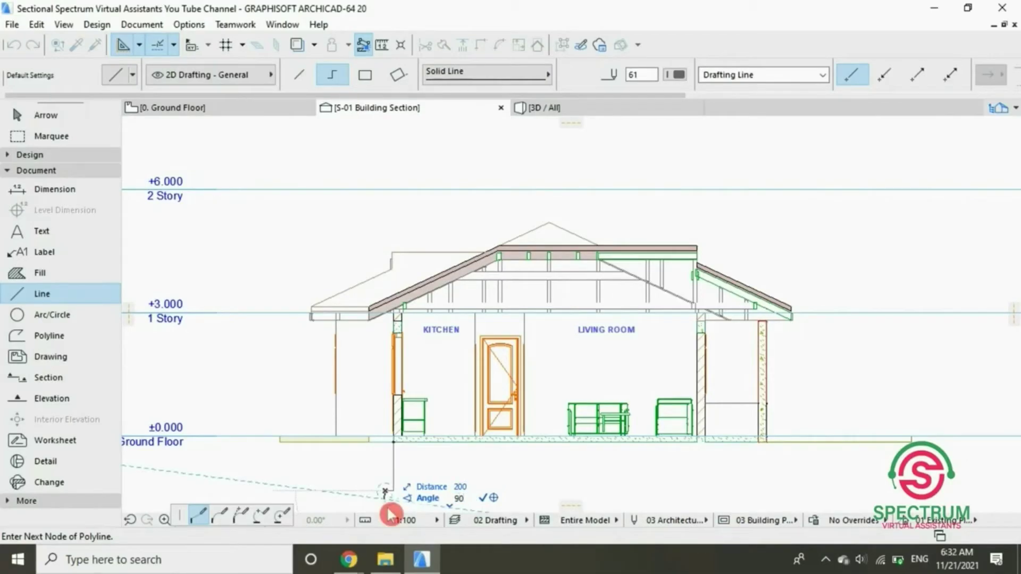
pyautogui.press('Return')
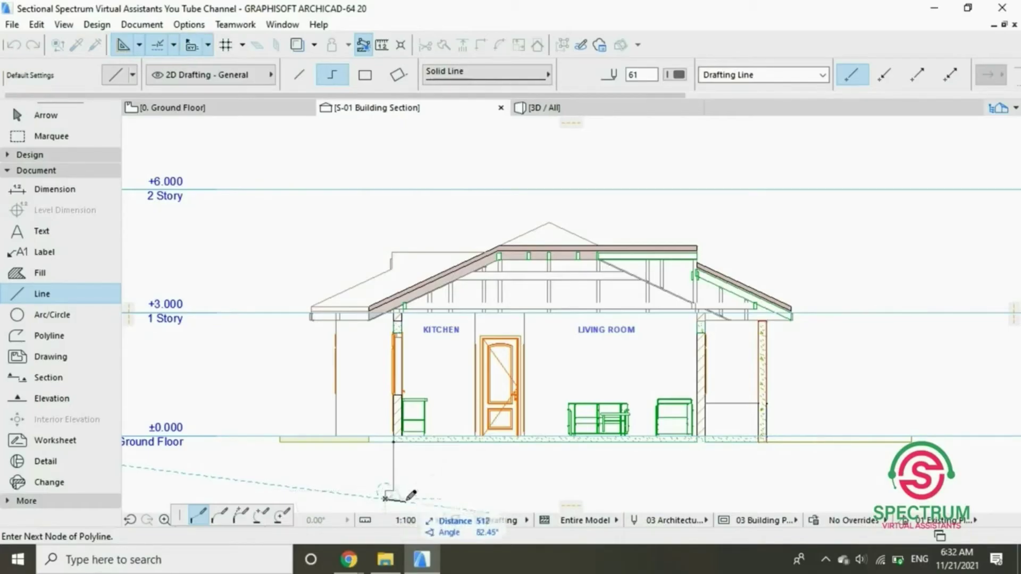
pyautogui.scroll(1, 415, 497)
pyautogui.write('600')
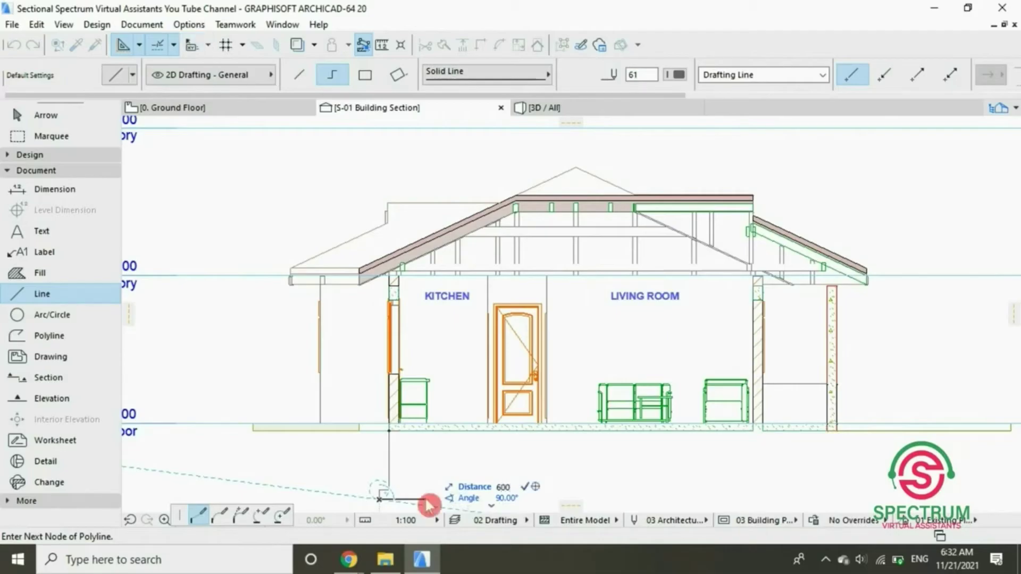
pyautogui.press('Return')
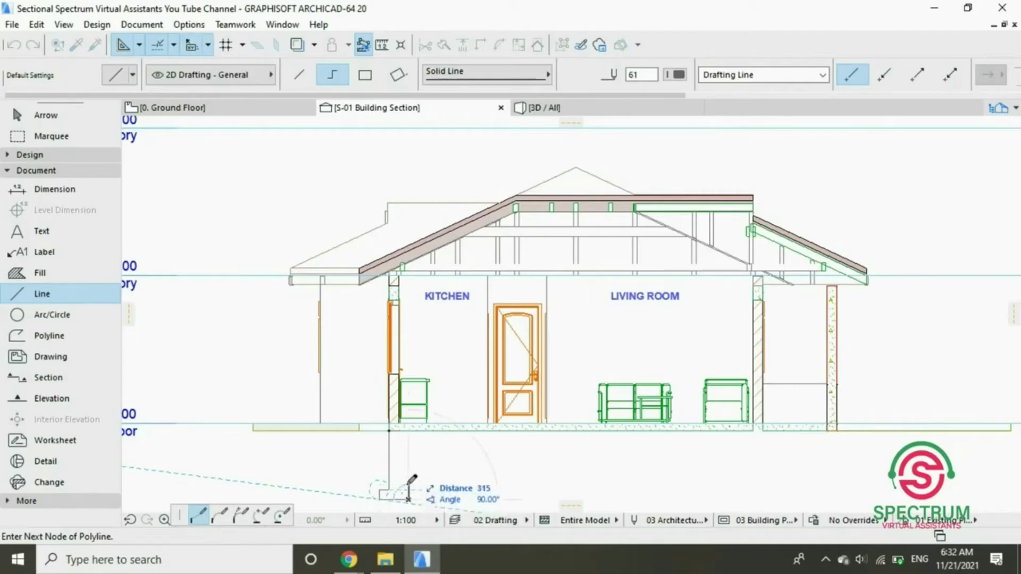
pyautogui.write('1')
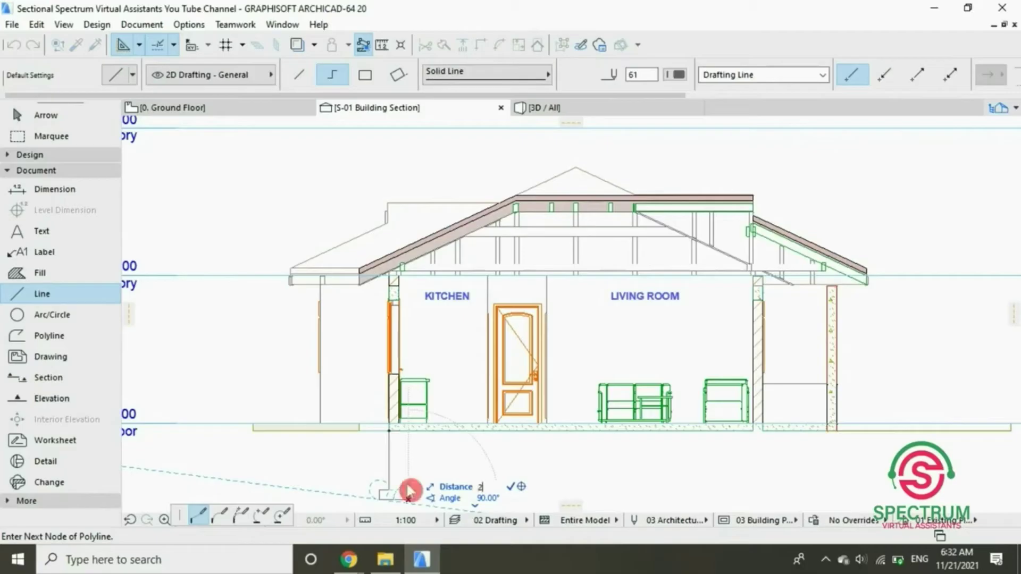
pyautogui.press('Return')
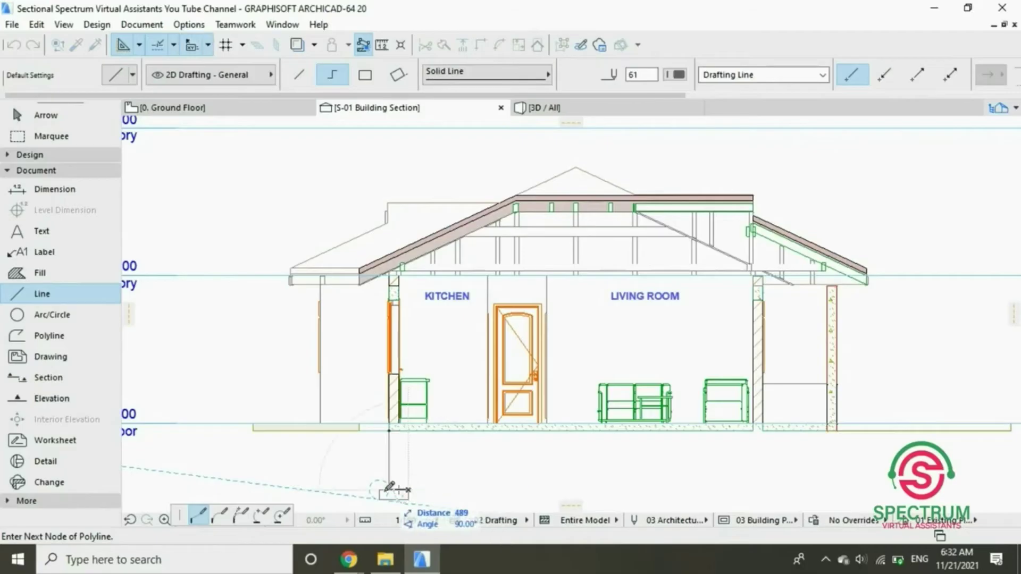
pyautogui.write('200')
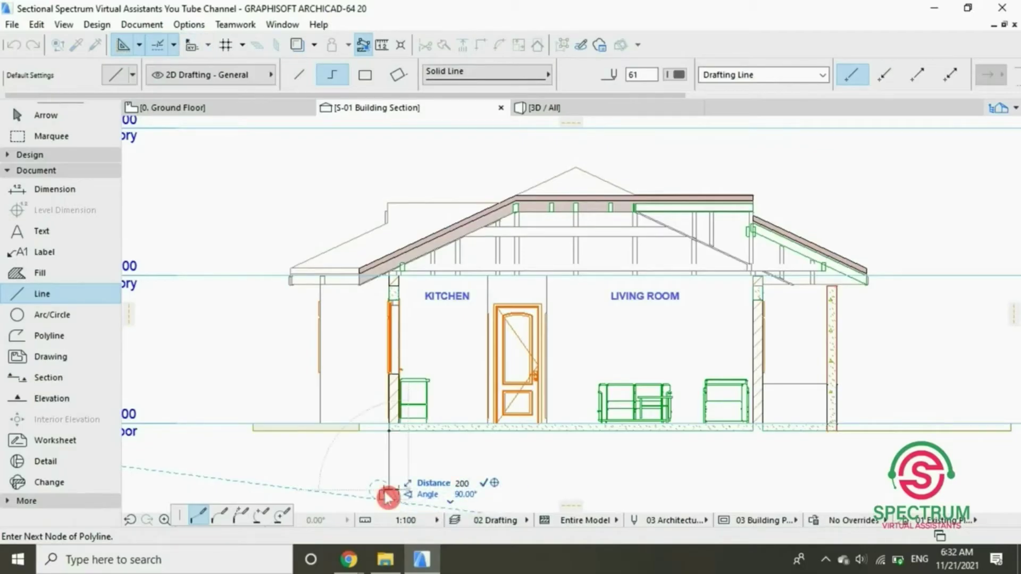
pyautogui.press('Return')
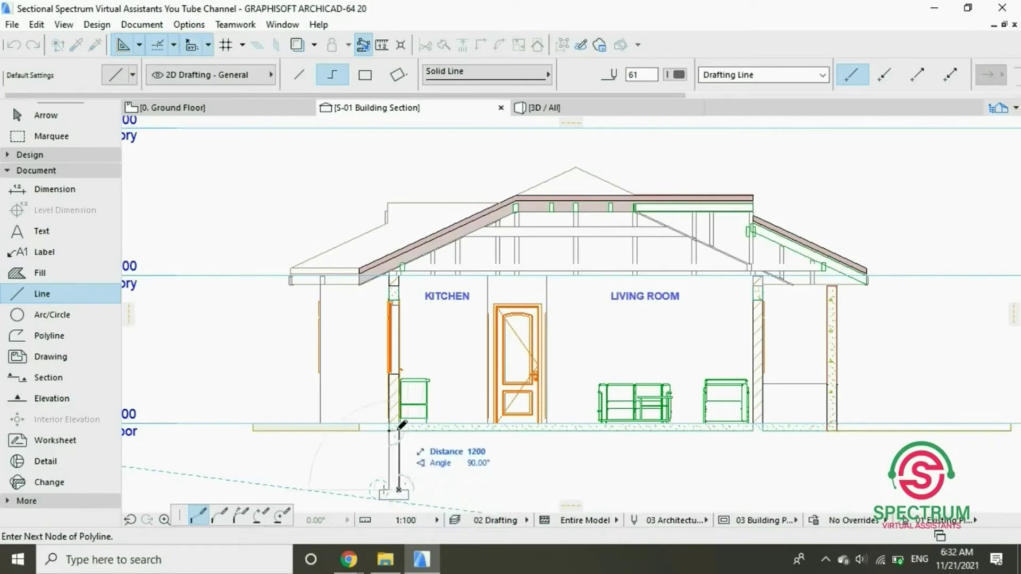
pyautogui.write('12')
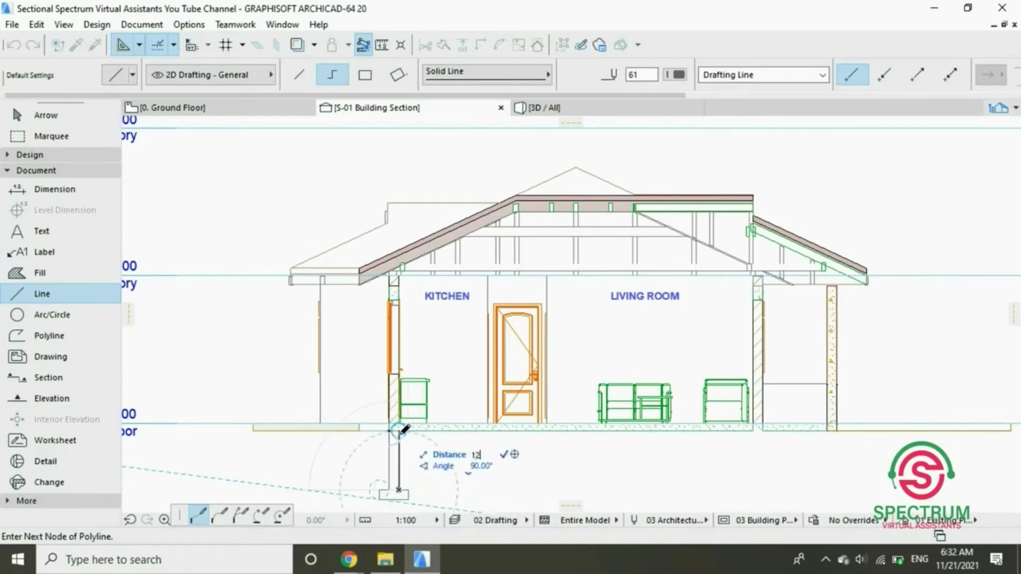
pyautogui.press('Return')
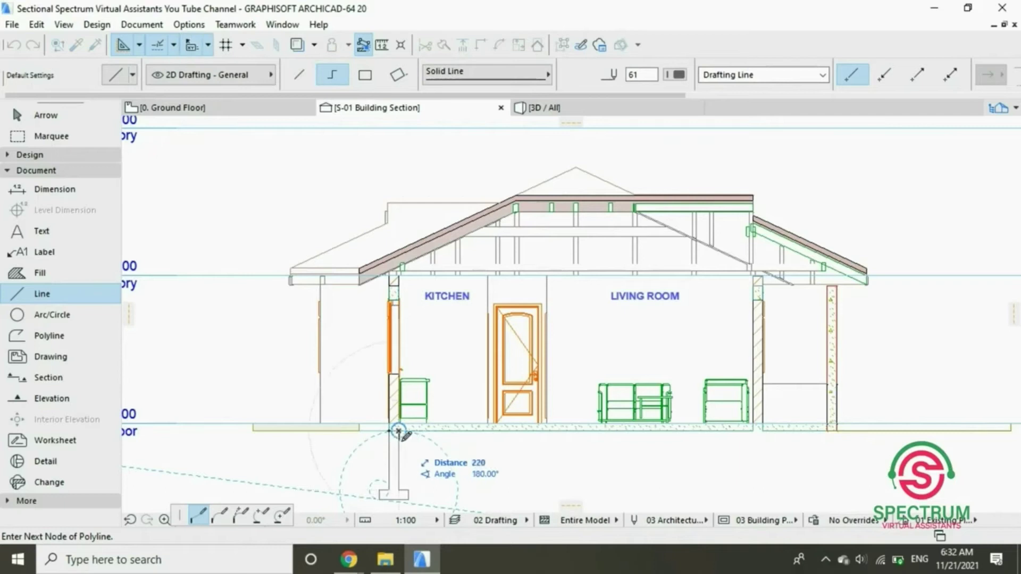
pyautogui.click(397, 427)
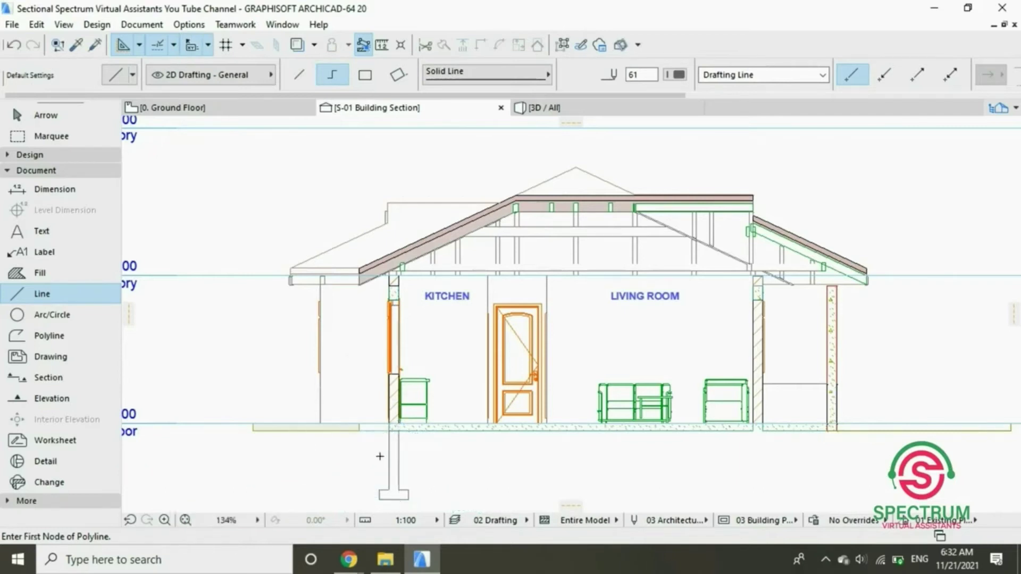
pyautogui.scroll(-1, 383, 458)
pyautogui.press('Escape')
# - Ungroup the footing outline into separate lines and adjust its top edge
pyautogui.click(374, 479)
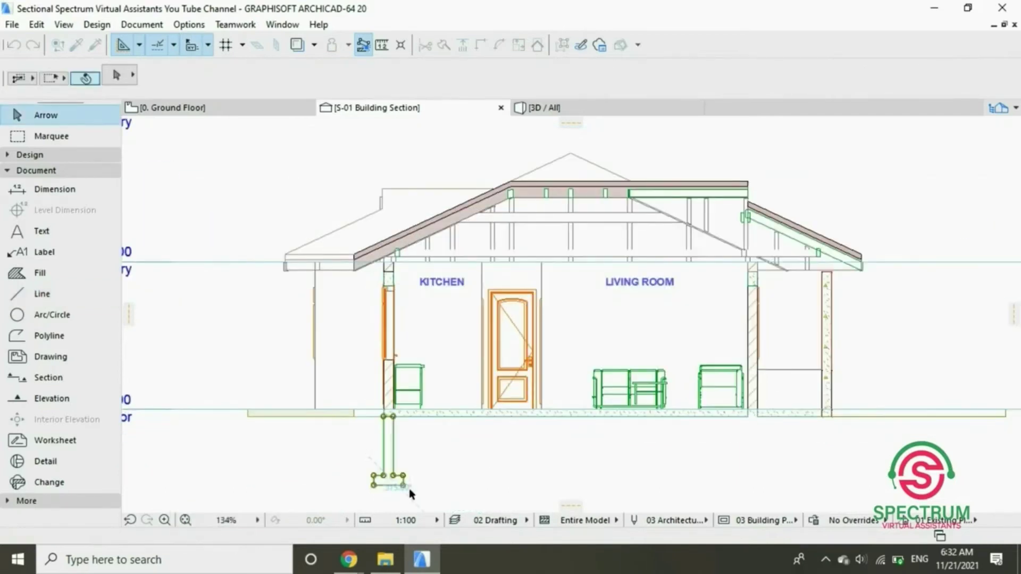
pyautogui.click(37, 26)
pyautogui.moveTo(66, 239)
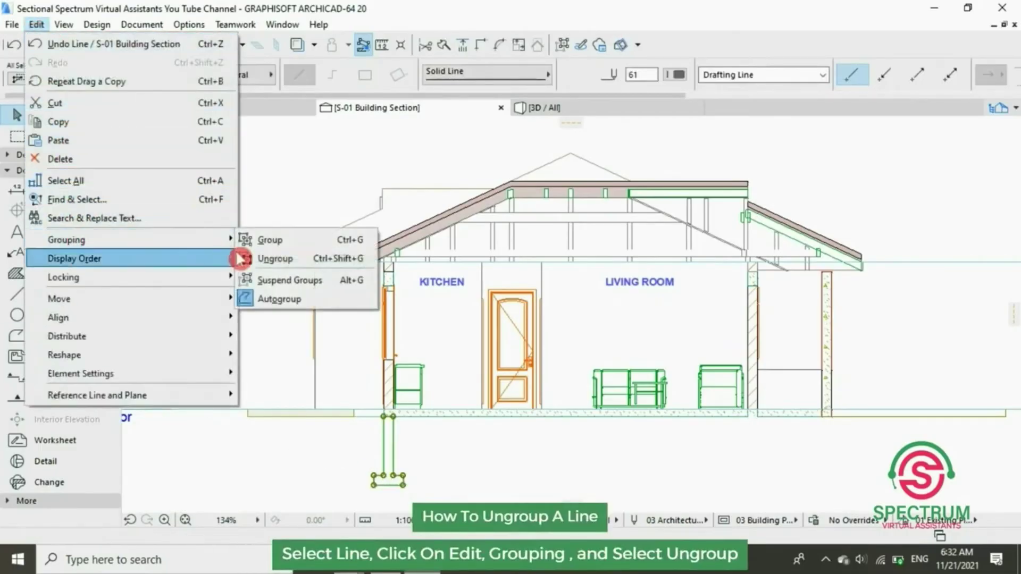
pyautogui.click(266, 260)
pyautogui.click(359, 466)
pyautogui.scroll(3, 373, 483)
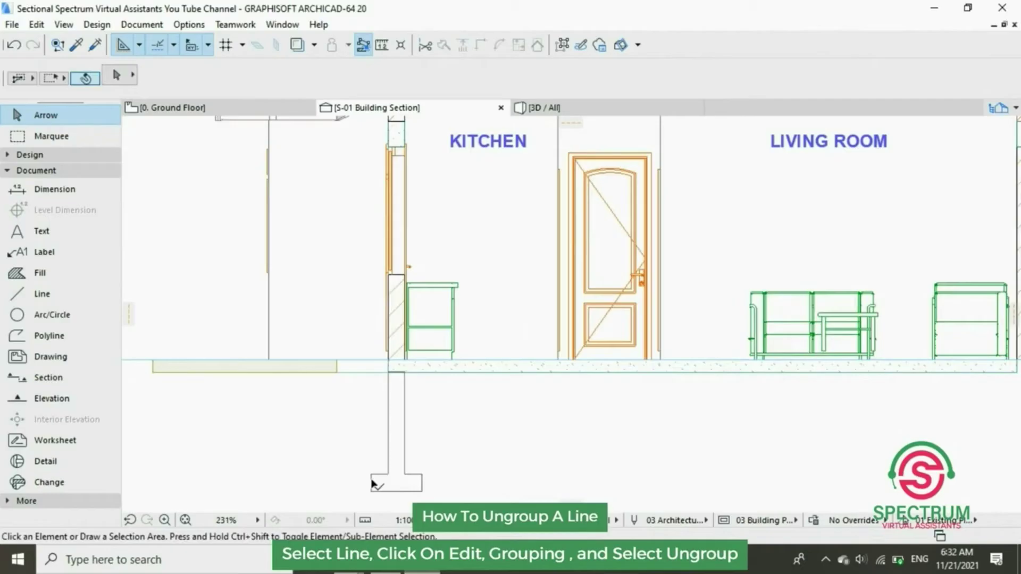
pyautogui.click(388, 476)
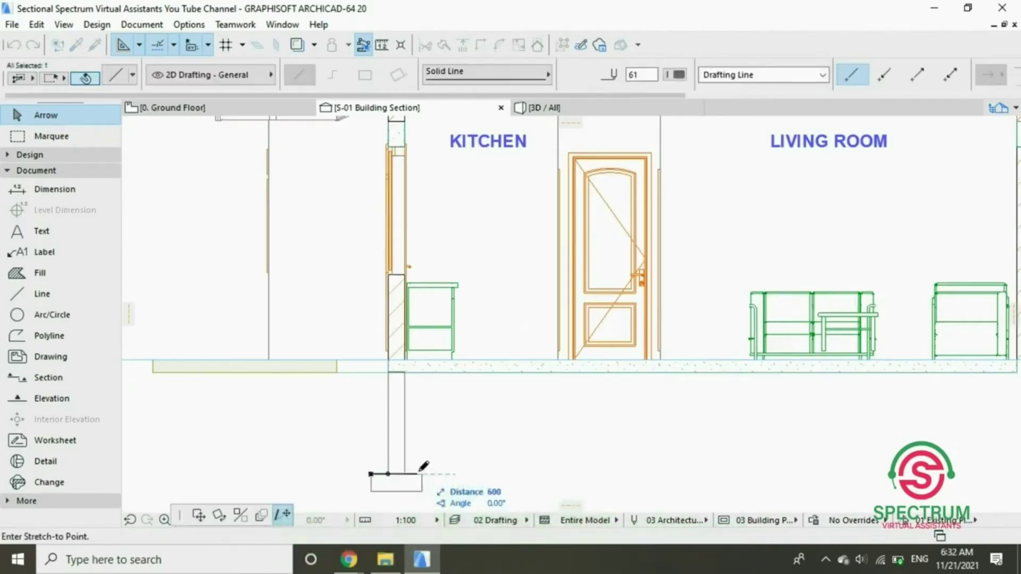
pyautogui.press('Escape')
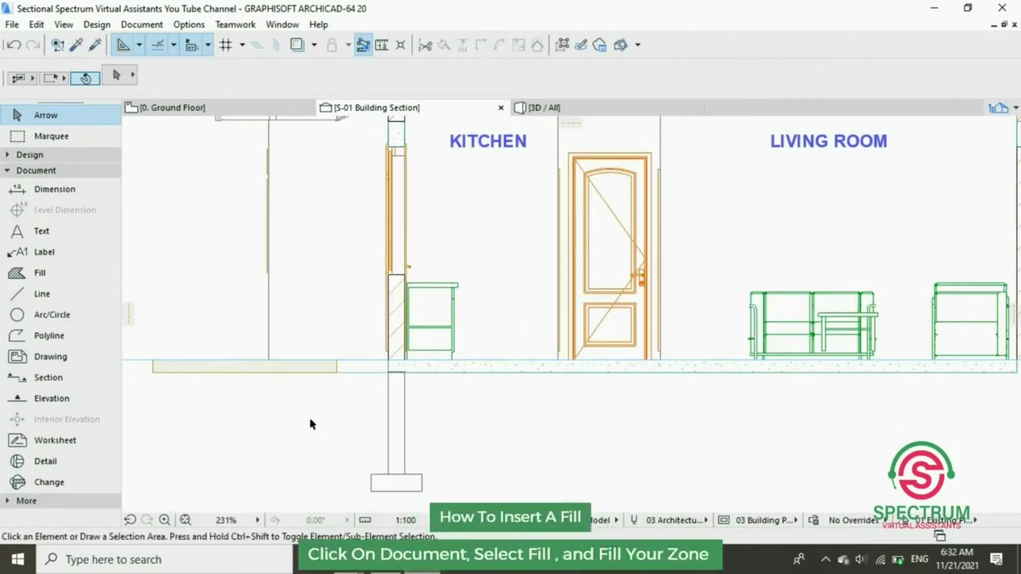
# - Draw a rectangular fill over the footing base
pyautogui.click(38, 273)
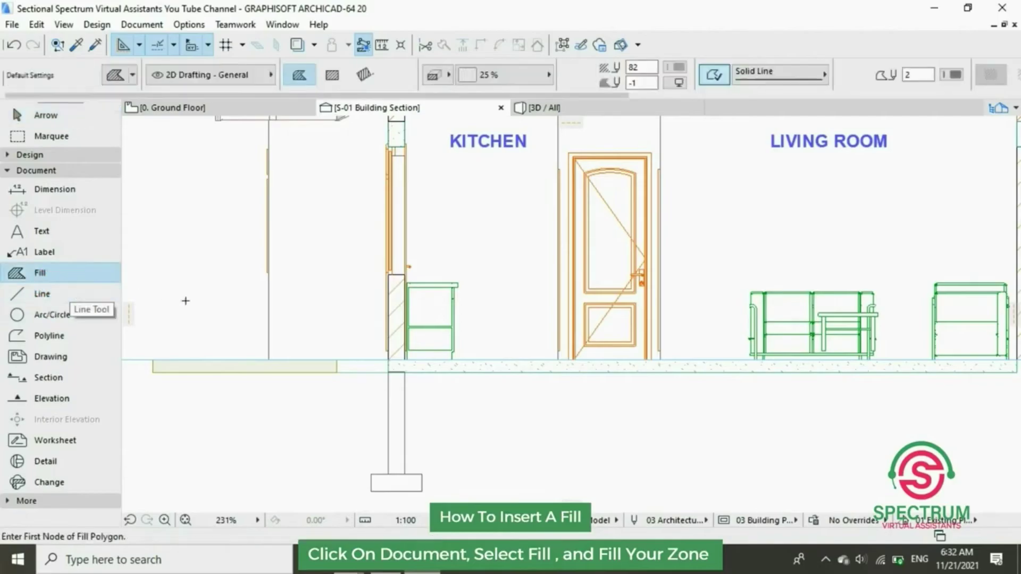
pyautogui.click(332, 75)
pyautogui.click(371, 482)
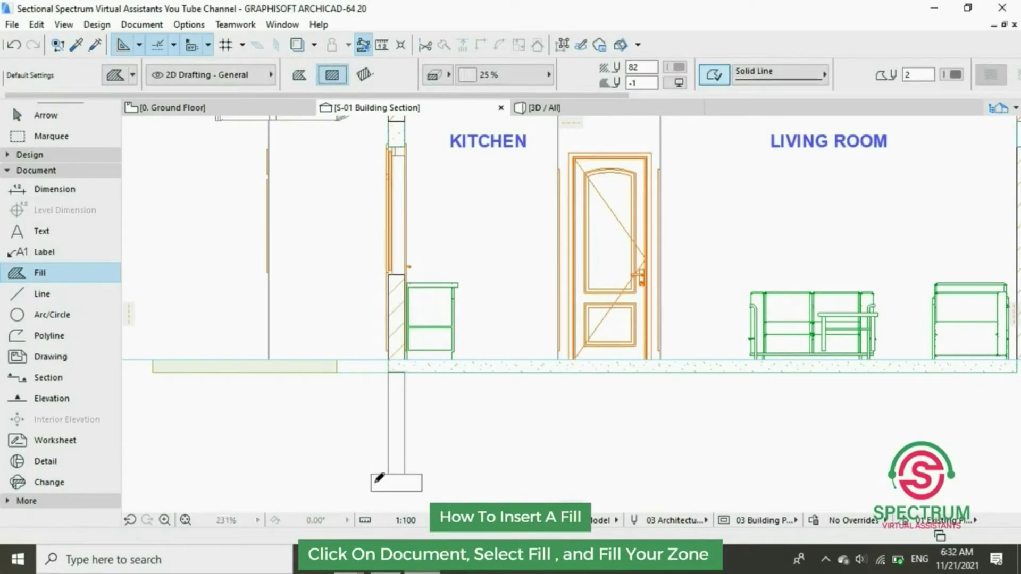
pyautogui.click(421, 476)
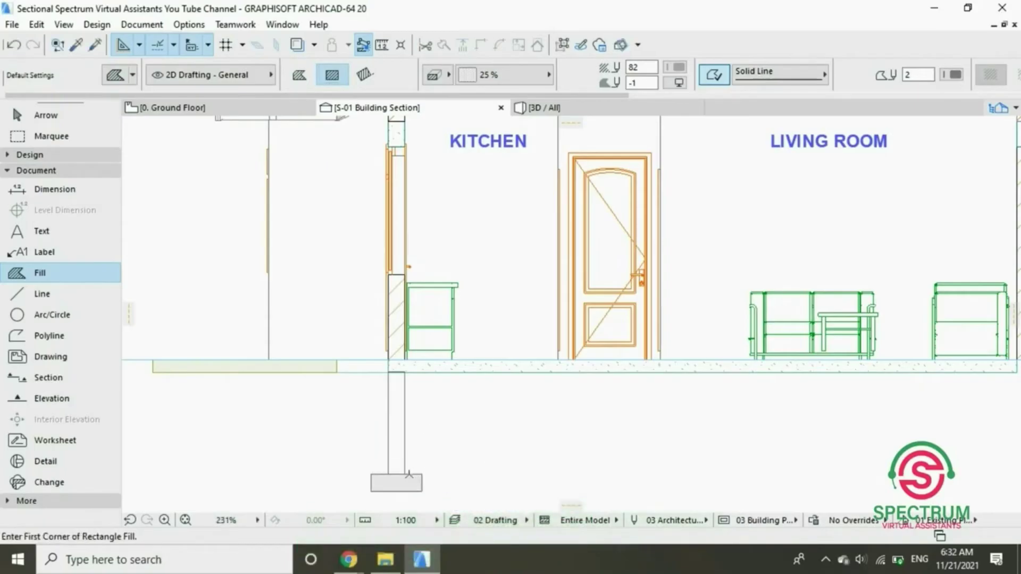
pyautogui.press('Escape')
# - Give the footing fill the Structural Concrete pattern and a different pen colour
pyautogui.click(406, 482)
pyautogui.rightClick(406, 483)
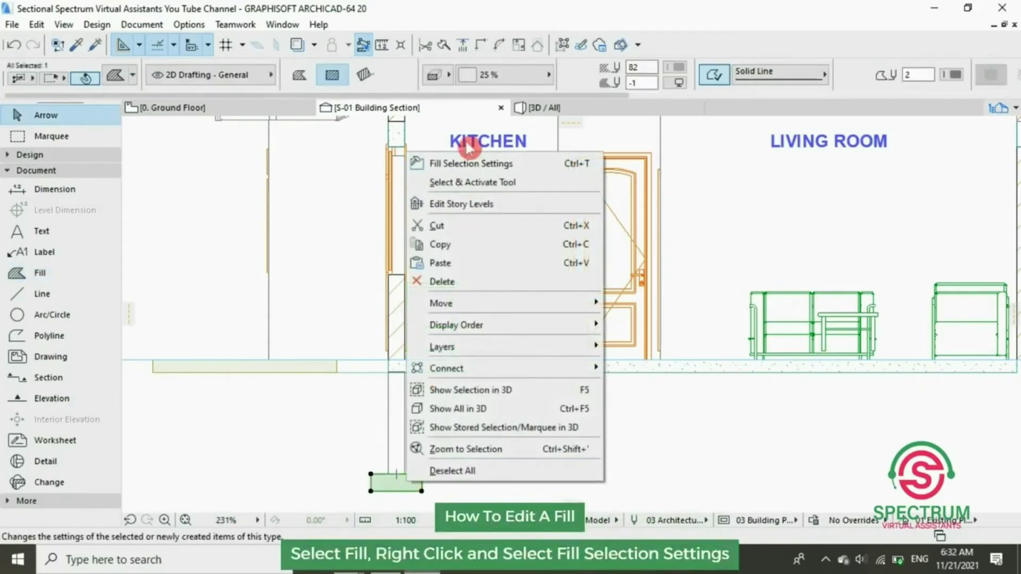
pyautogui.click(471, 163)
pyautogui.click(208, 163)
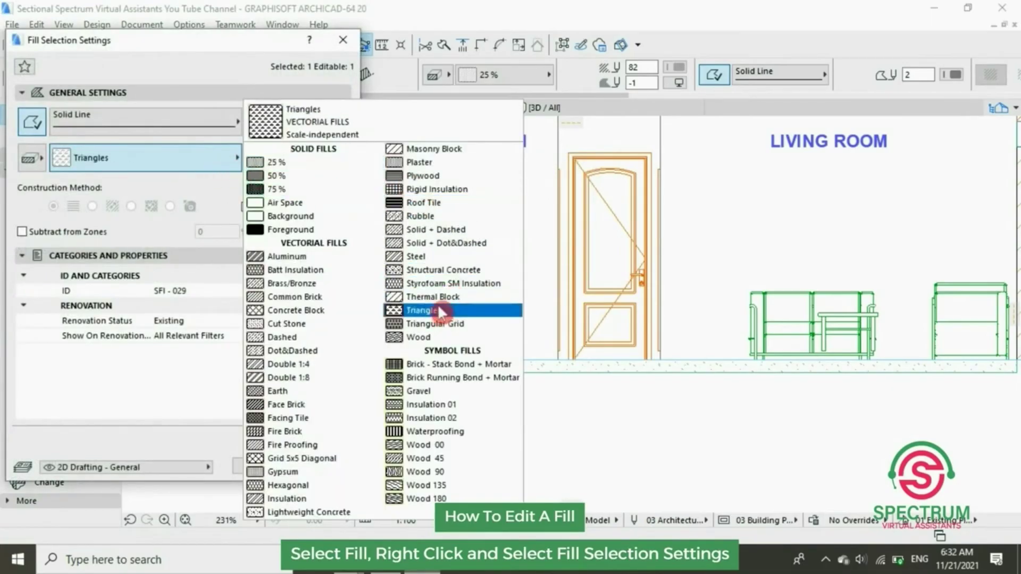
pyautogui.click(432, 275)
pyautogui.click(332, 451)
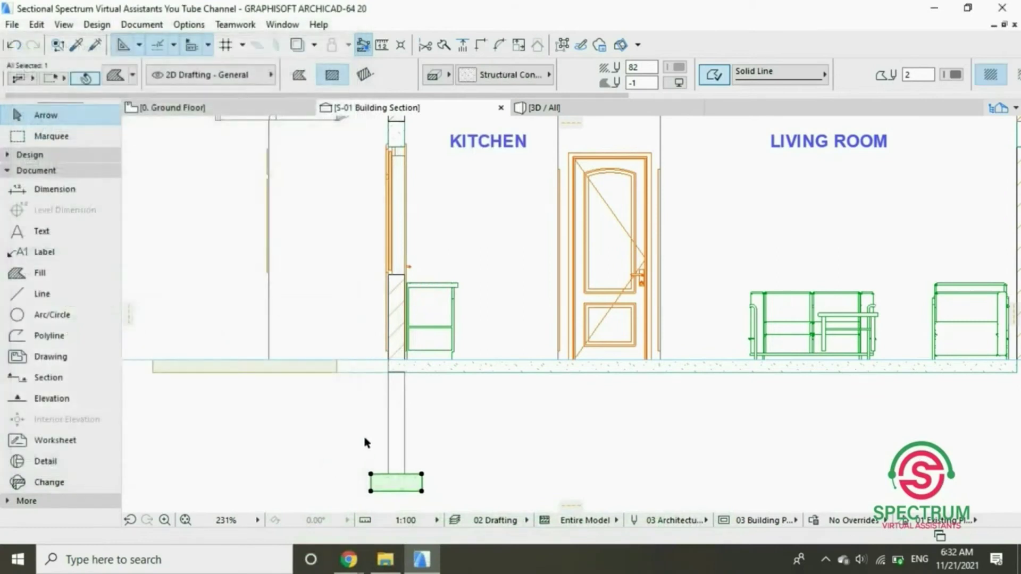
pyautogui.click(679, 68)
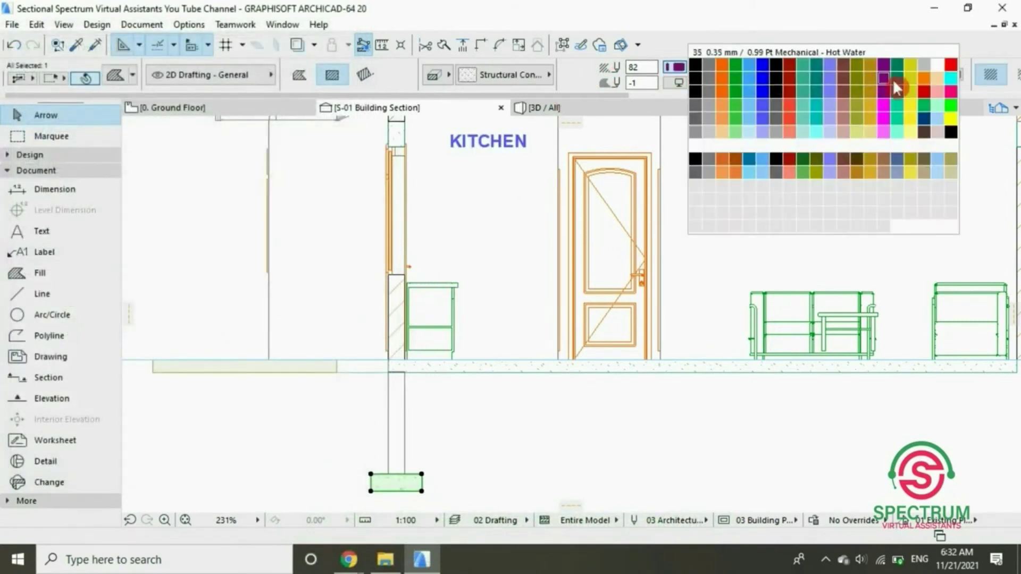
pyautogui.click(899, 101)
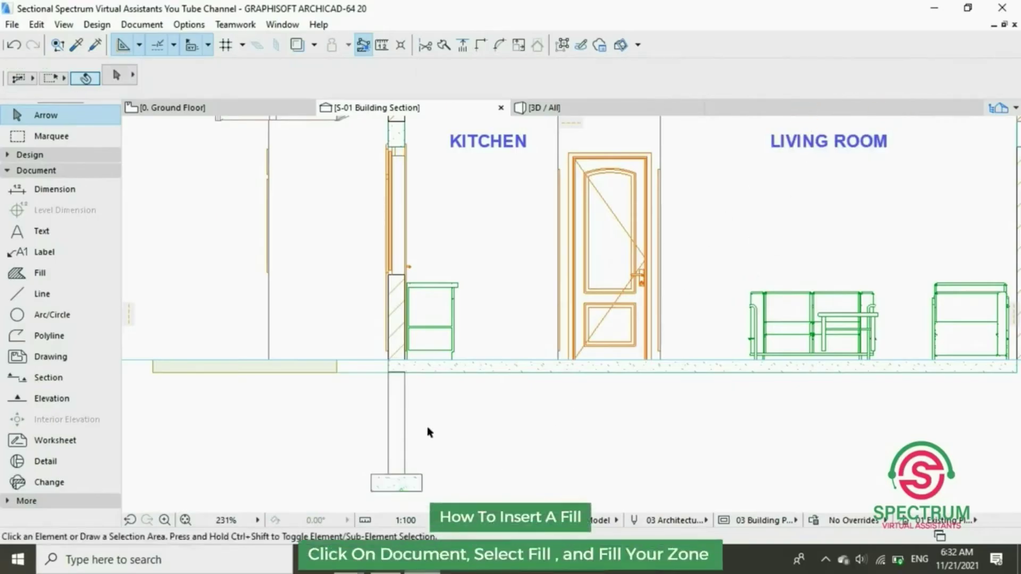
# - Draw a rectangular fill over the foundation wall, from the slab down to the footing
pyautogui.click(26, 273)
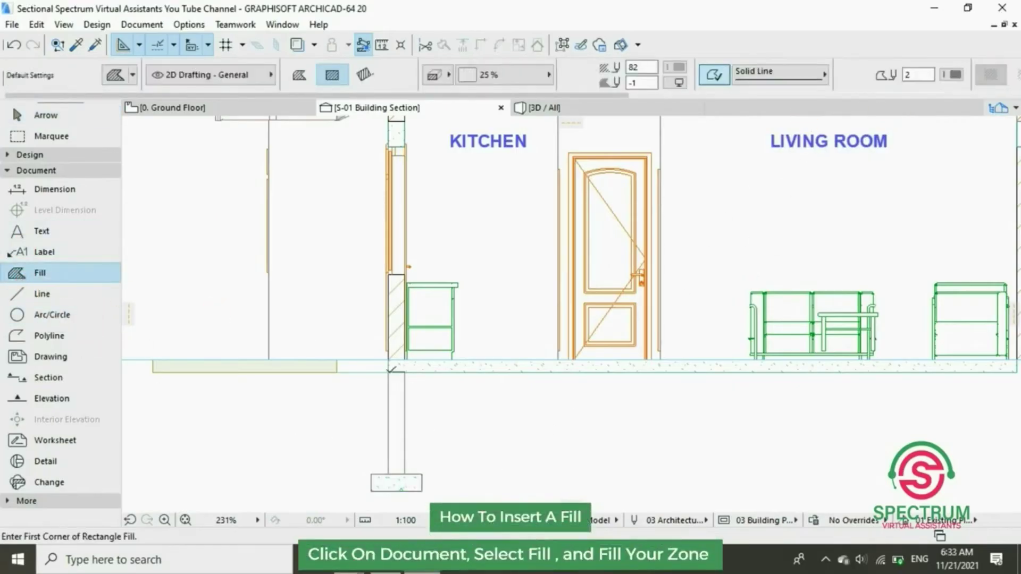
pyautogui.click(390, 370)
pyautogui.click(405, 474)
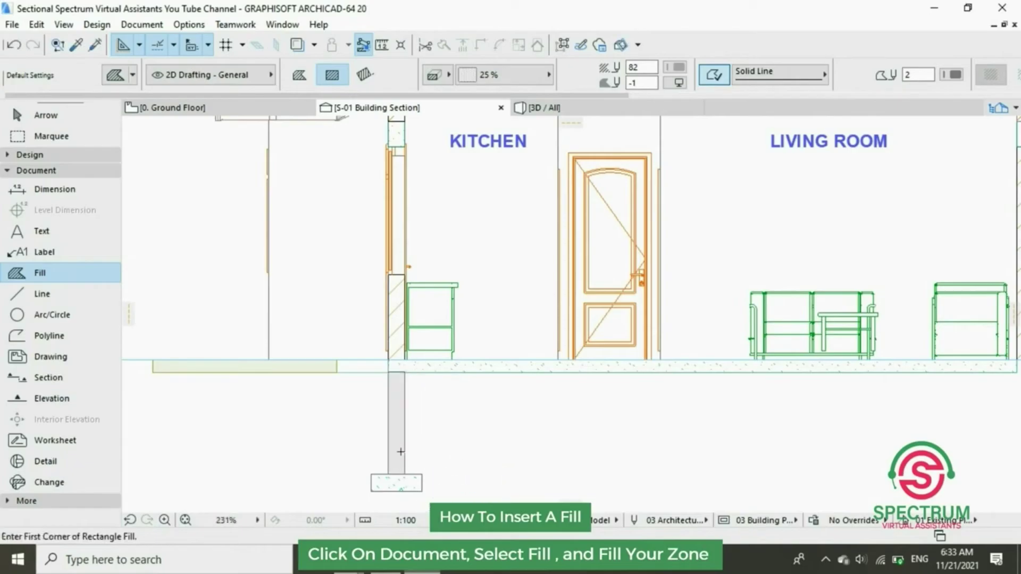
# - Give the foundation wall fill the Masonry Block pattern and a new pen colour
pyautogui.click(396, 399)
pyautogui.rightClick(399, 399)
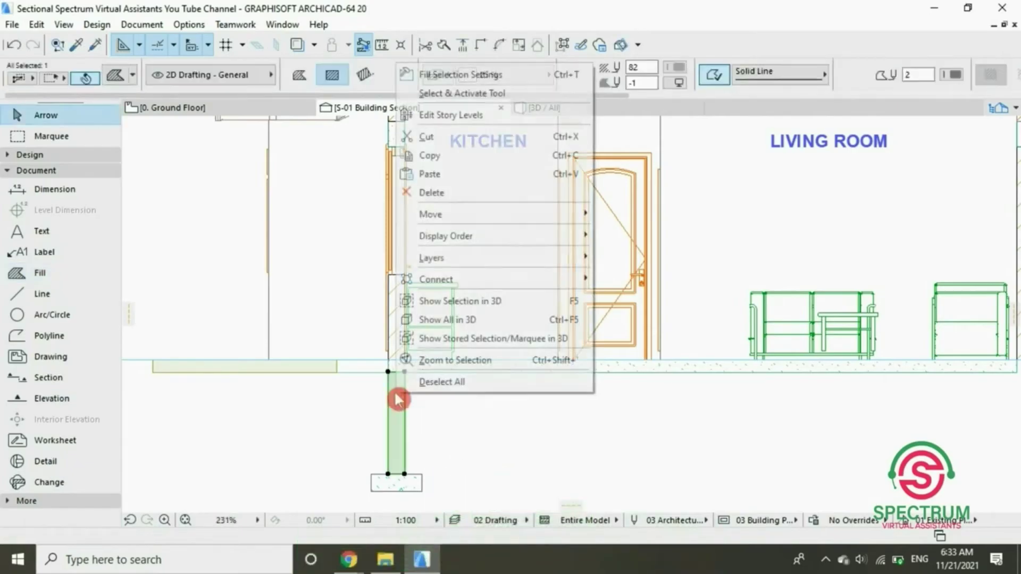
pyautogui.click(455, 75)
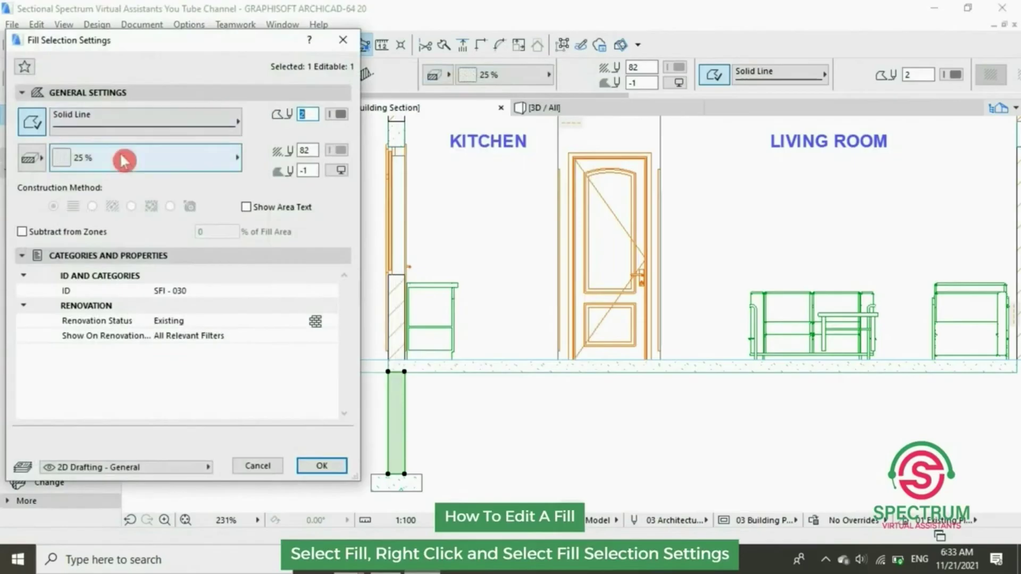
pyautogui.click(117, 163)
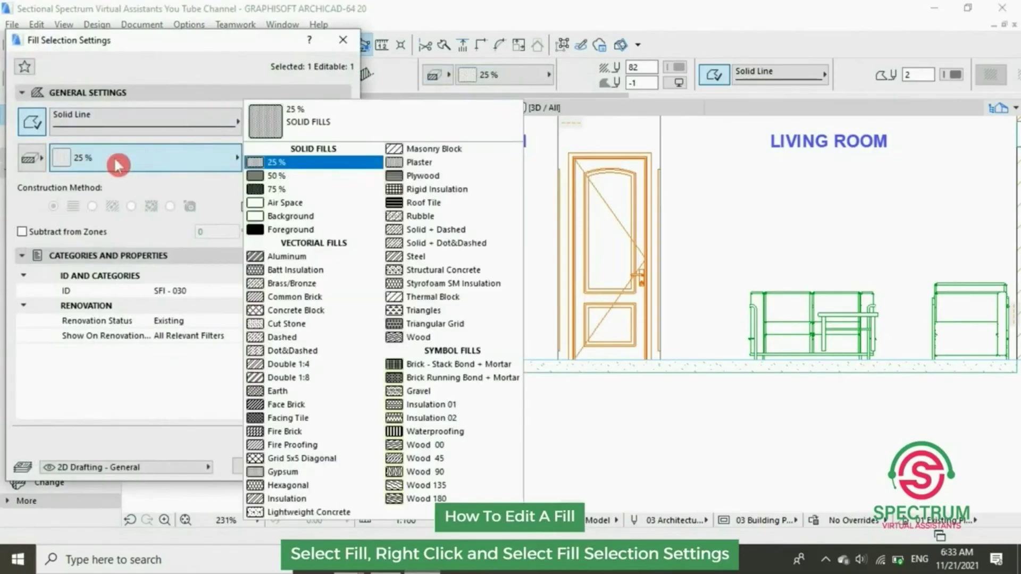
pyautogui.click(417, 148)
pyautogui.click(322, 466)
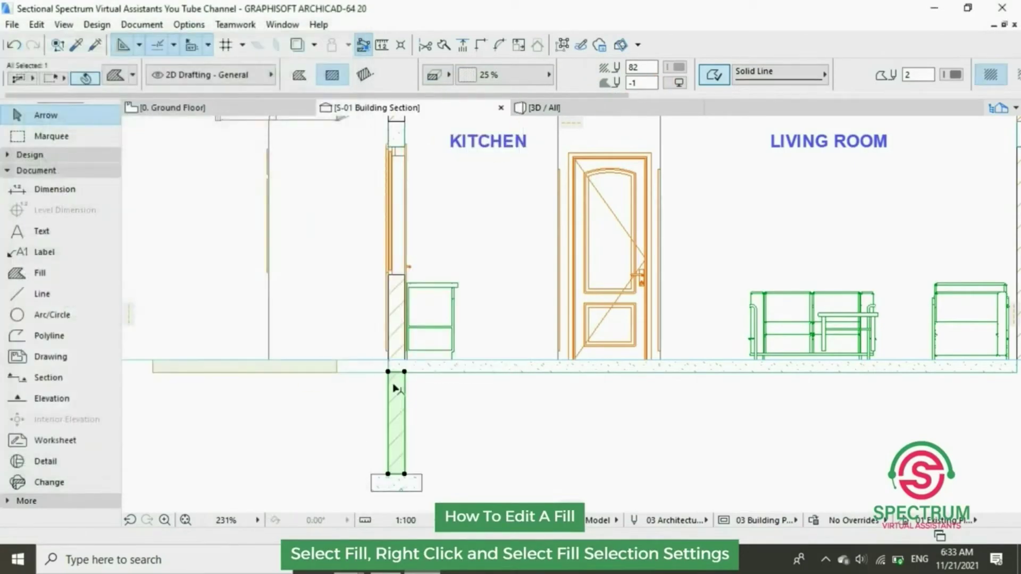
pyautogui.click(680, 70)
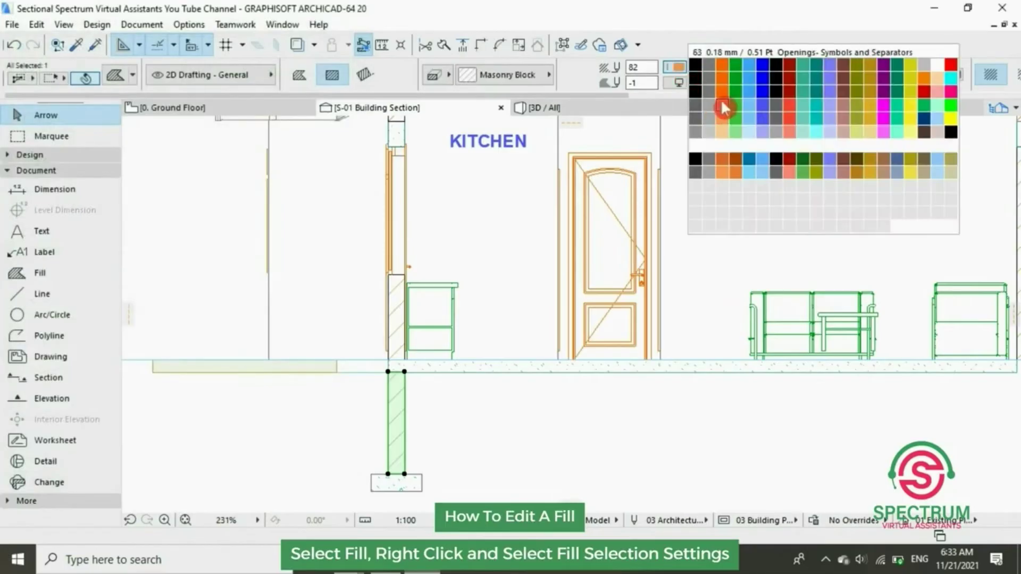
pyautogui.click(720, 93)
pyautogui.click(480, 429)
pyautogui.scroll(-2, 459, 443)
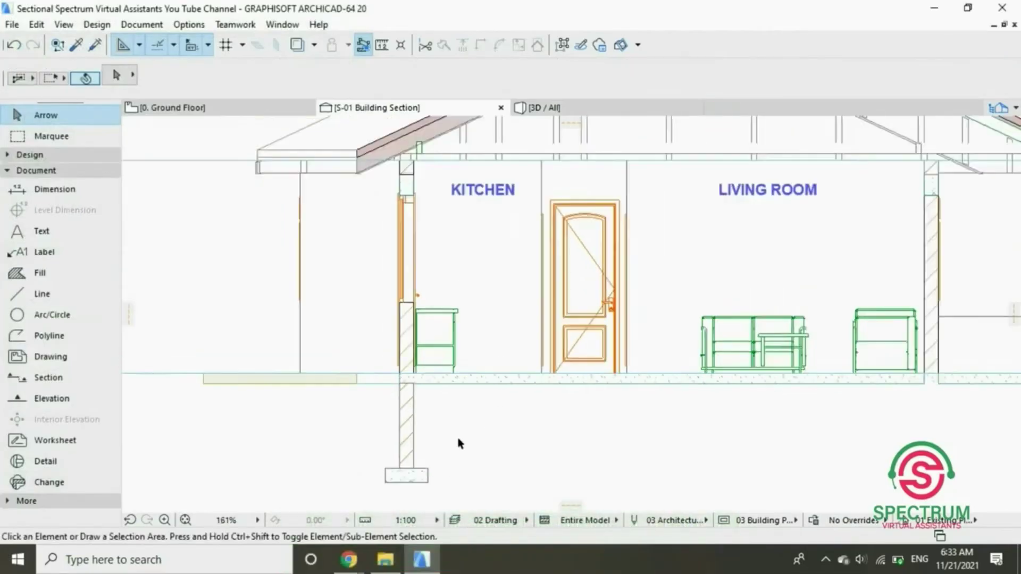
pyautogui.scroll(-2, 459, 444)
# - Copy the foundation wall and footing 7300 to the right, under the right-hand wall
pyautogui.moveTo(451, 478); pyautogui.dragTo(383, 460)
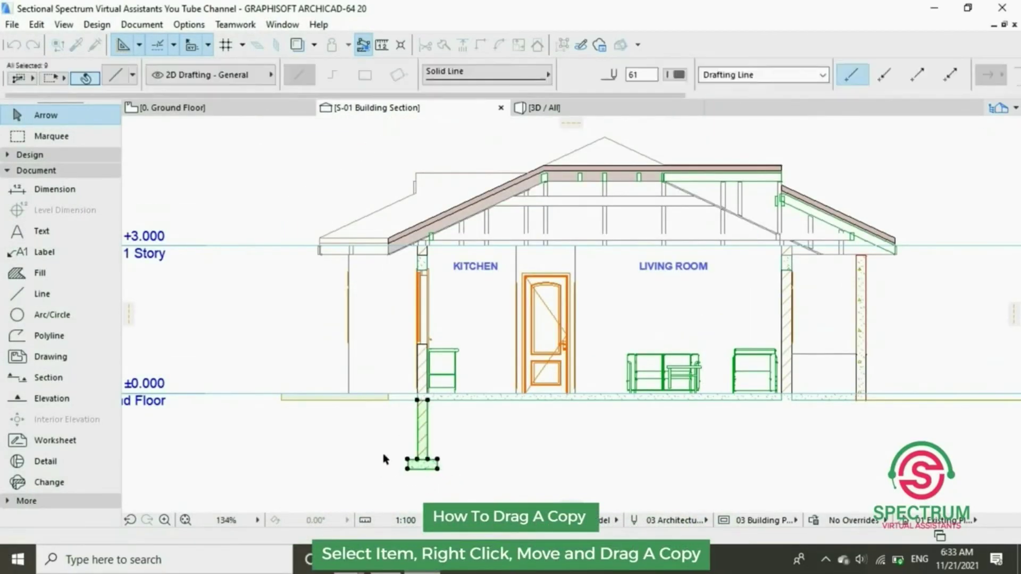
pyautogui.rightClick(258, 319)
pyautogui.moveTo(355, 366)
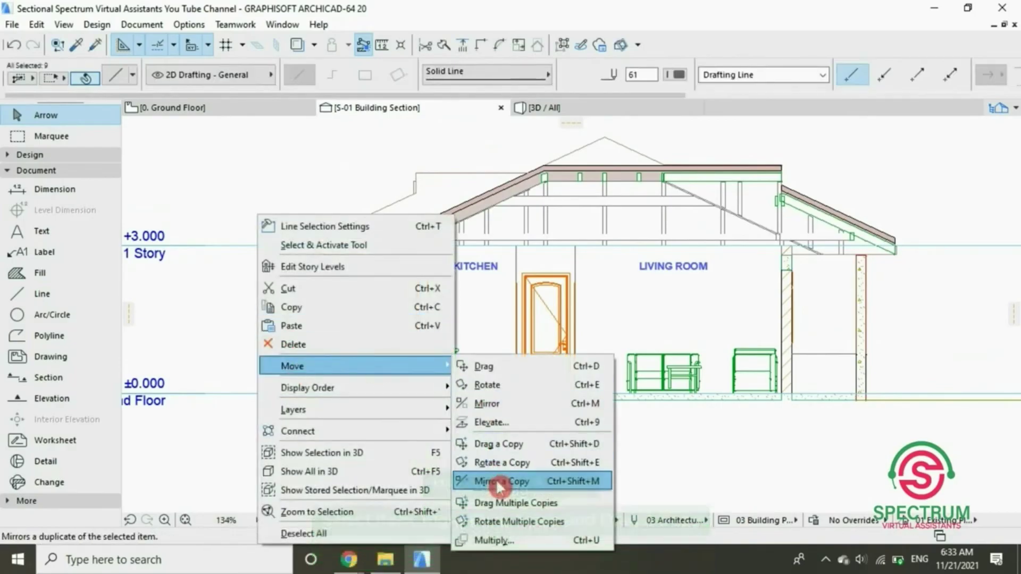
pyautogui.click(507, 443)
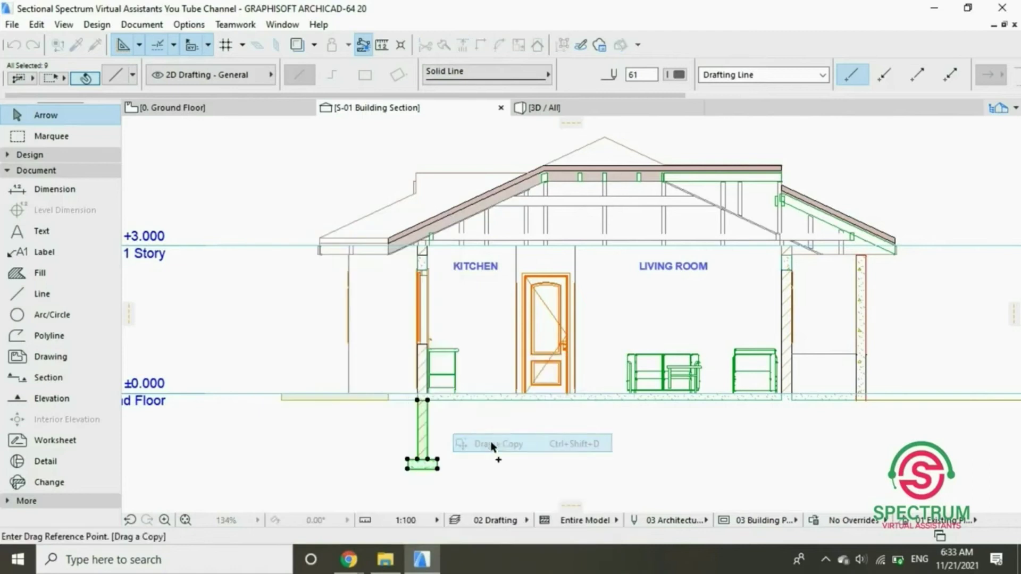
pyautogui.click(420, 401)
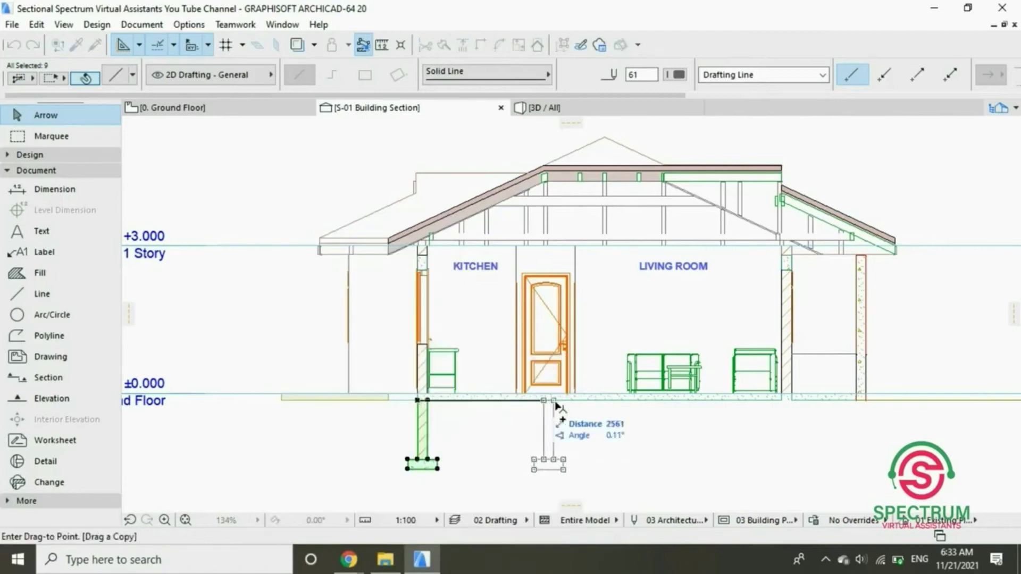
pyautogui.click(786, 398)
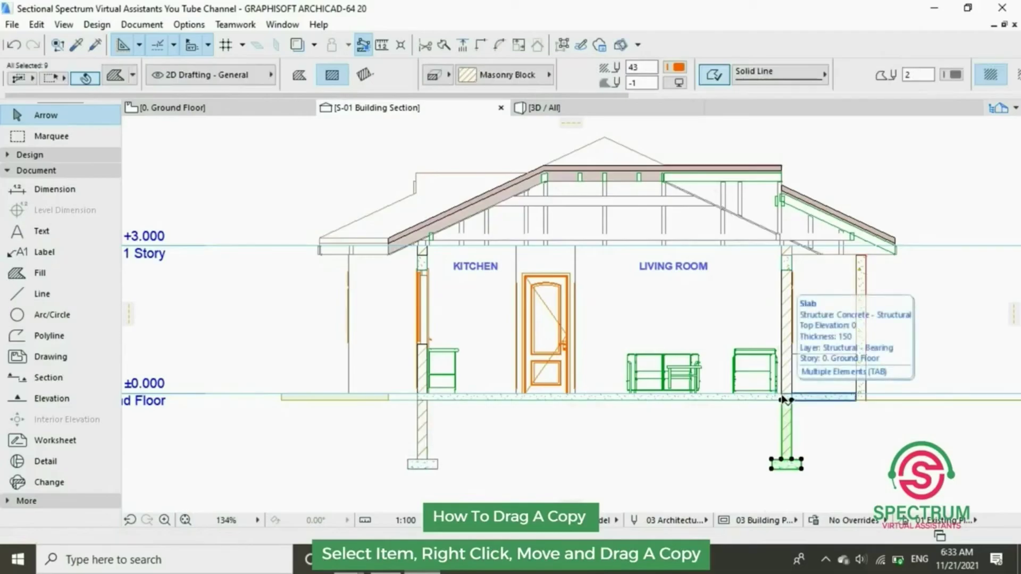
pyautogui.click(678, 427)
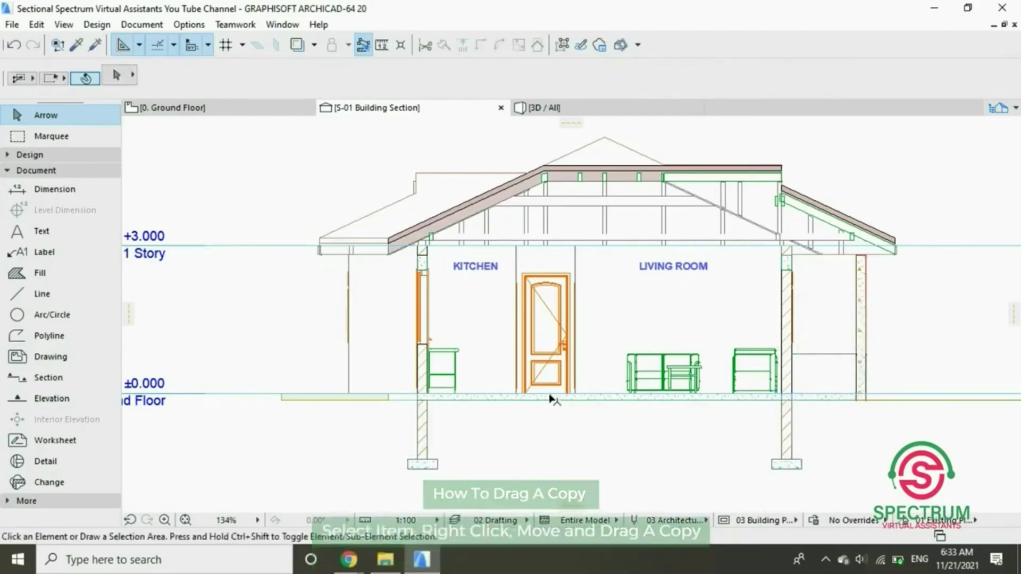
# - Draw a line at floor level, move it 250 down and extend it right
pyautogui.click(31, 294)
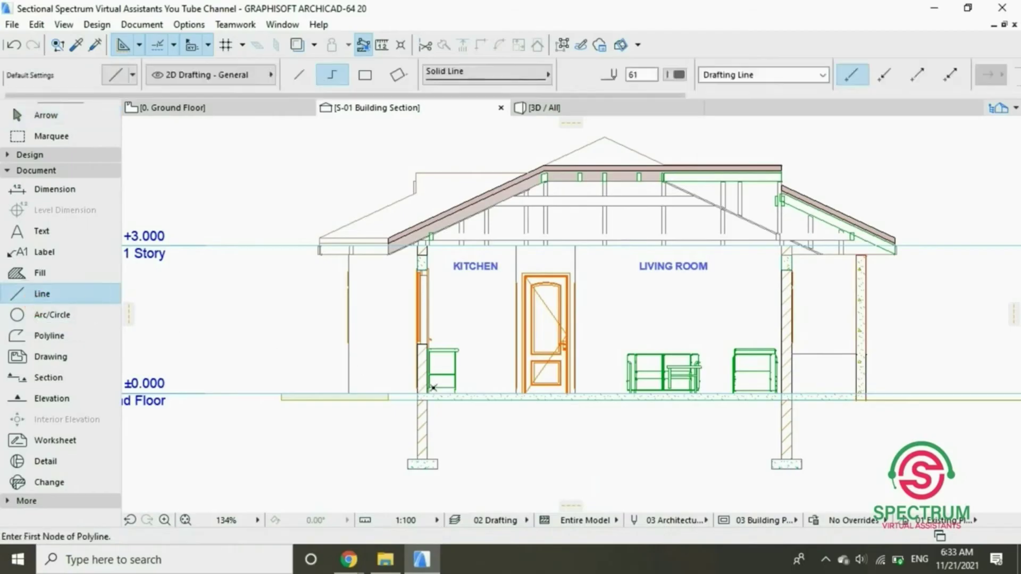
pyautogui.scroll(1, 451, 457)
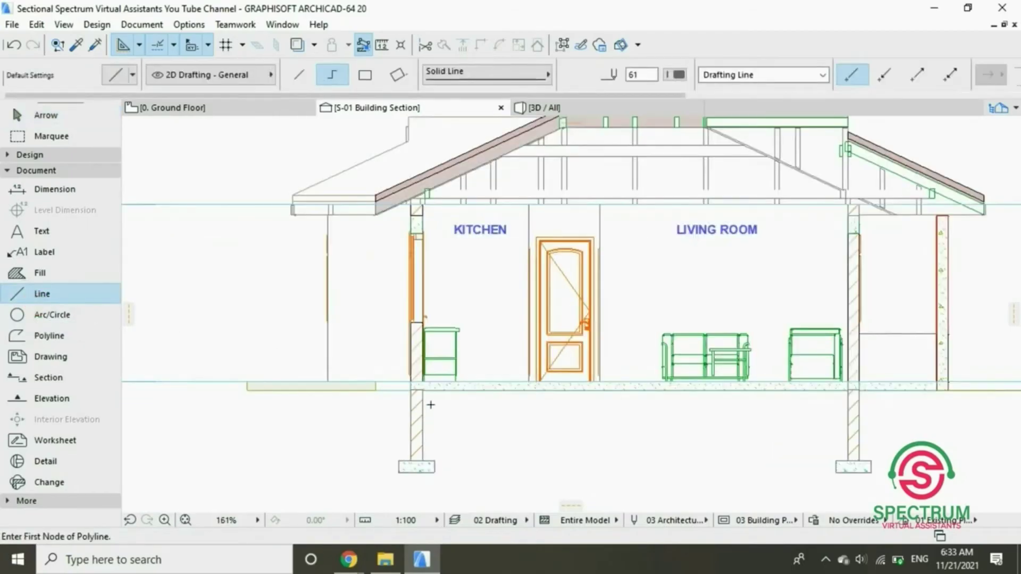
pyautogui.click(421, 390)
pyautogui.click(550, 390)
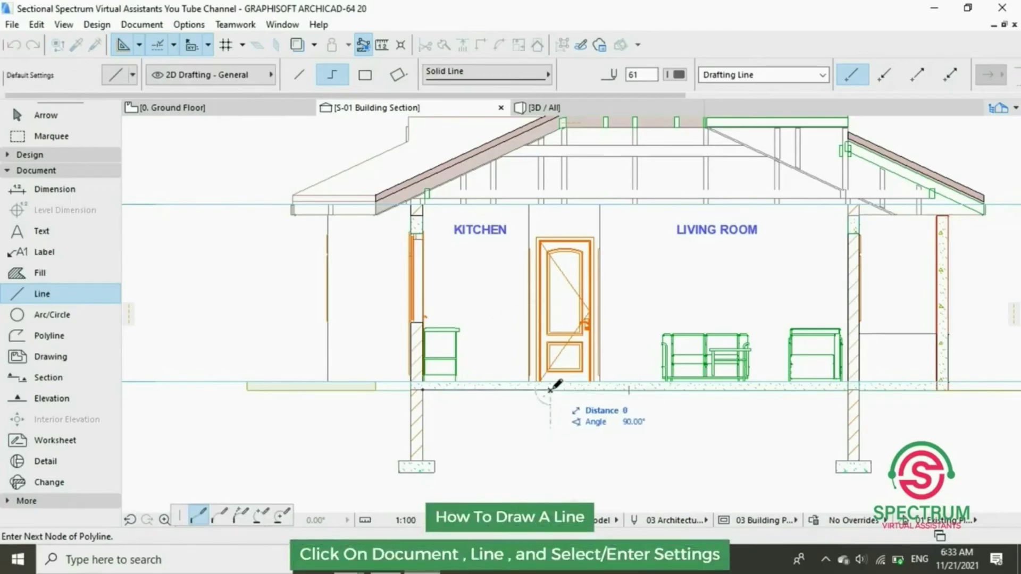
pyautogui.click(550, 389)
pyautogui.hotkey('ctrl', 'a')
pyautogui.moveTo(522, 390); pyautogui.dragTo(525, 431)
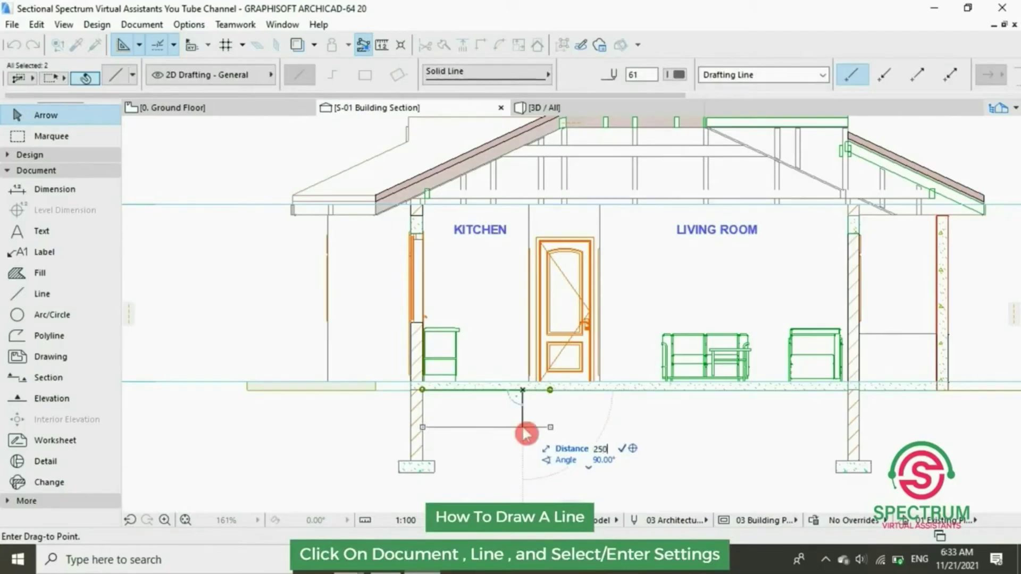
pyautogui.click(523, 405)
pyautogui.click(550, 404)
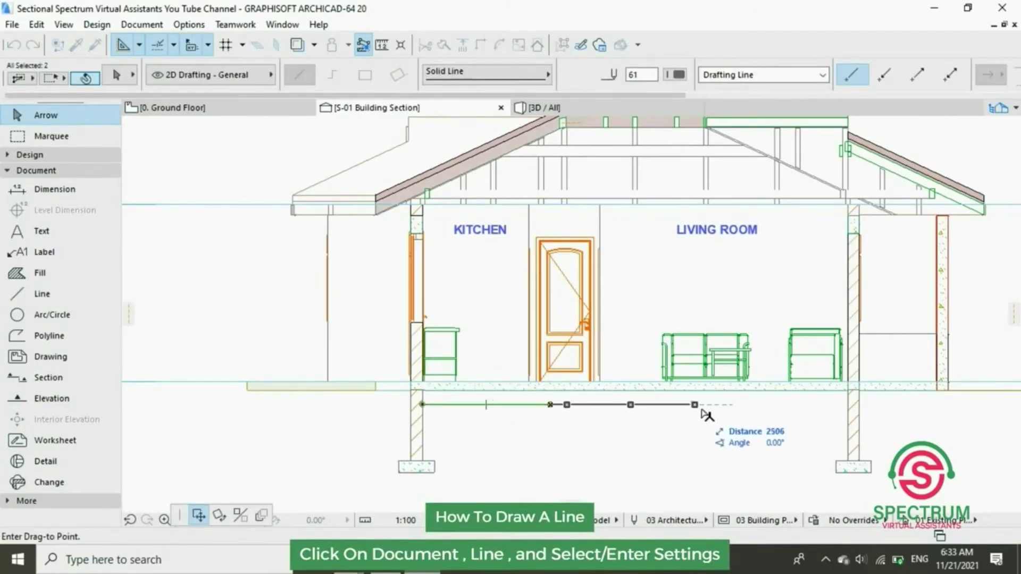
pyautogui.click(706, 405)
# - Ungroup the underfloor line and stretch its ends out to both foundation walls
pyautogui.click(580, 406)
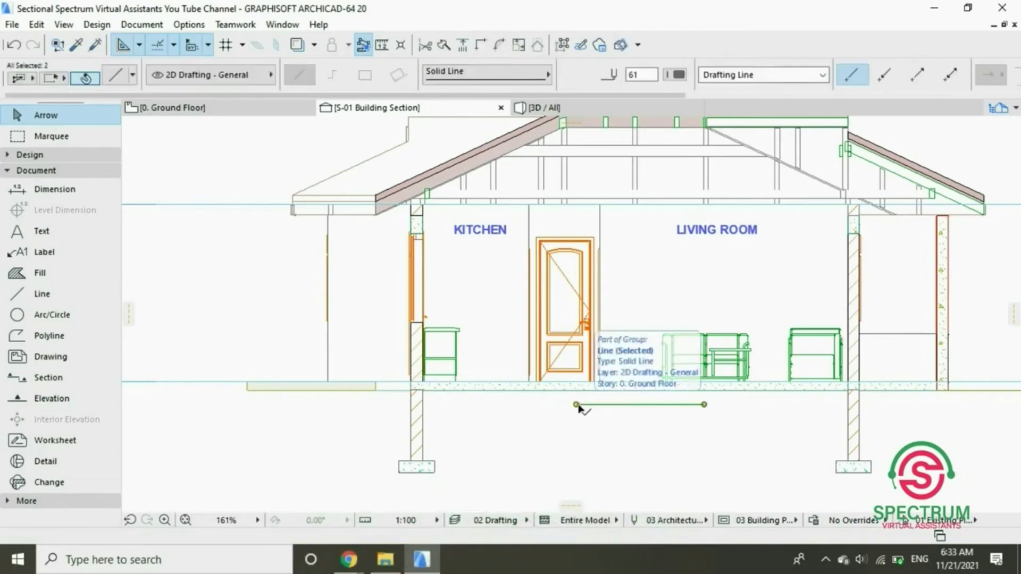
pyautogui.click(36, 24)
pyautogui.click(327, 269)
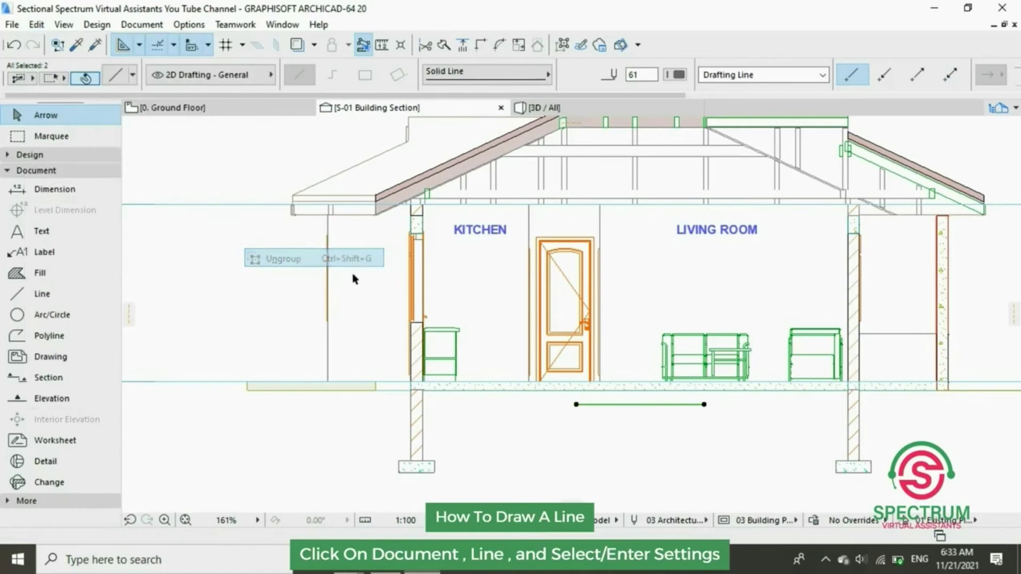
pyautogui.click(576, 405)
pyautogui.click(480, 405)
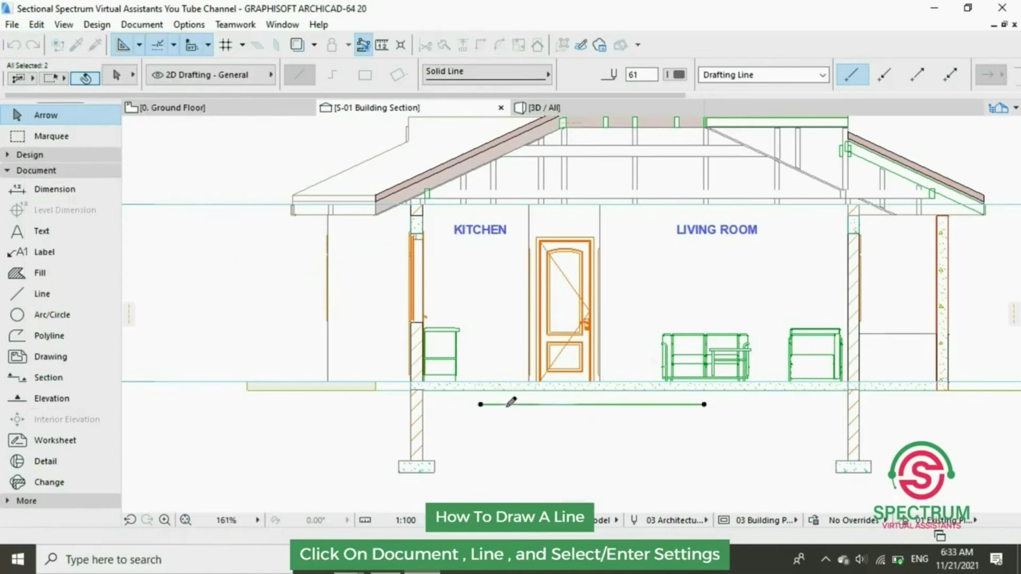
pyautogui.click(703, 404)
pyautogui.click(820, 405)
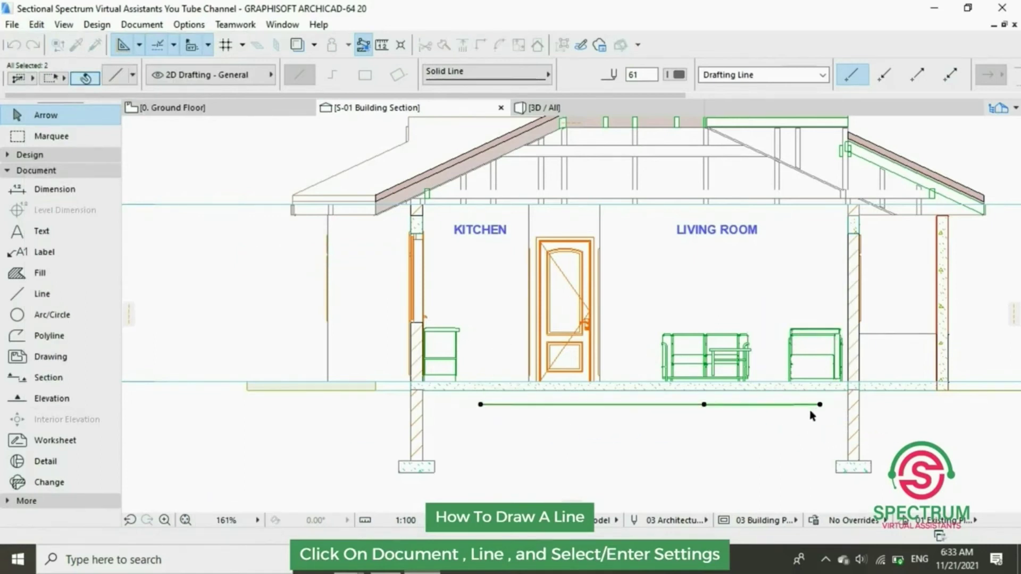
pyautogui.press('Escape')
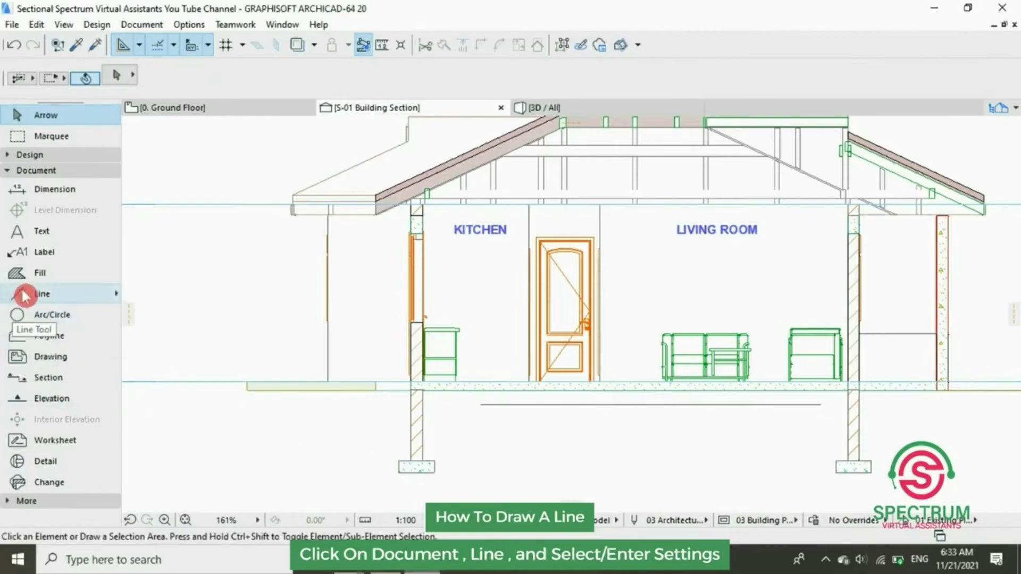
# - Draw a single sloped line from the left footing corner up to the underfloor line
pyautogui.click(28, 293)
pyautogui.click(297, 74)
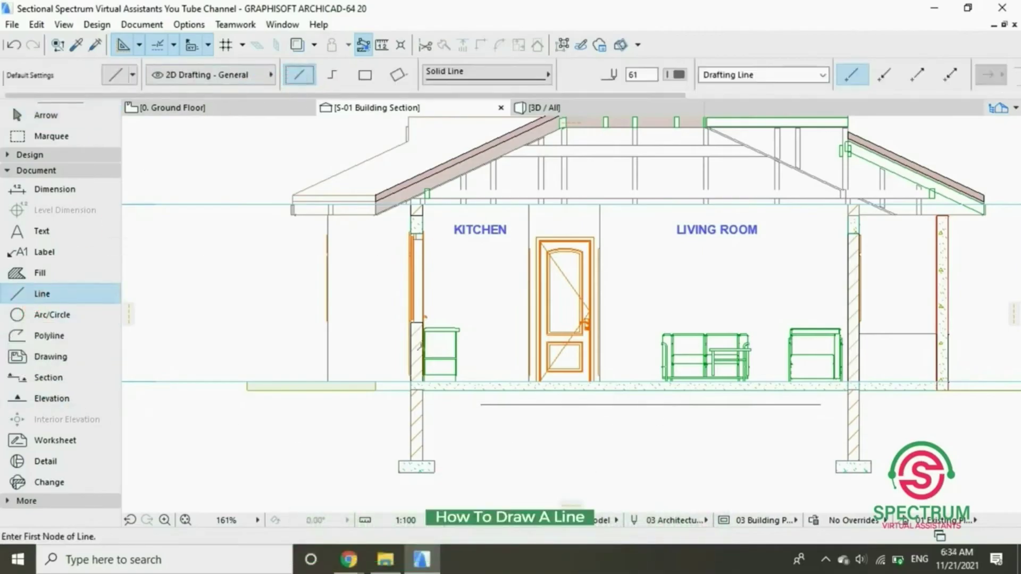
pyautogui.click(434, 461)
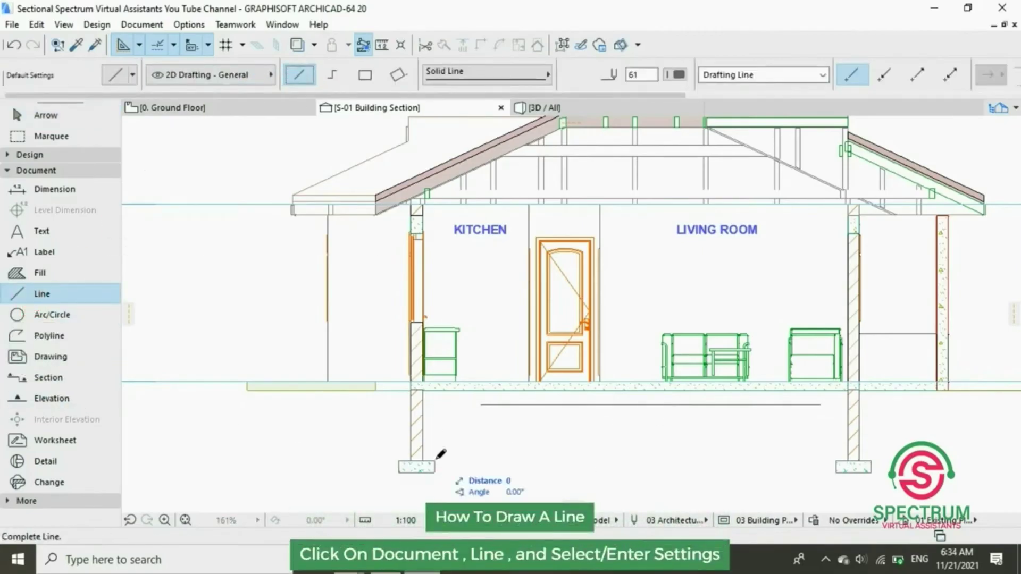
pyautogui.click(490, 405)
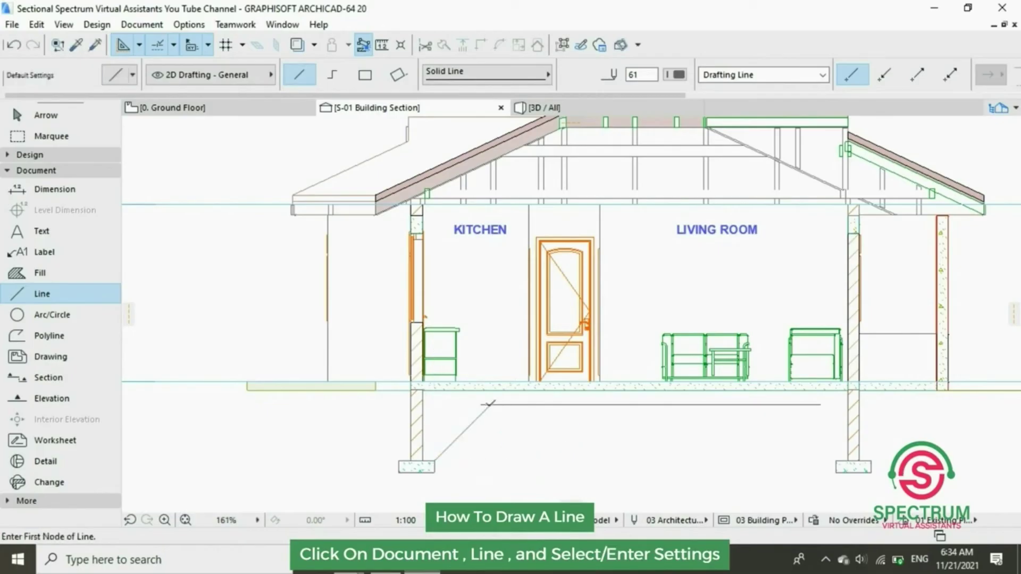
# - Mirror a copy of the sloped line about the footing corner and move it outward
pyautogui.keyDown('shift'); pyautogui.moveTo(473, 405); pyautogui.dragTo(497, 409); pyautogui.keyUp('shift')
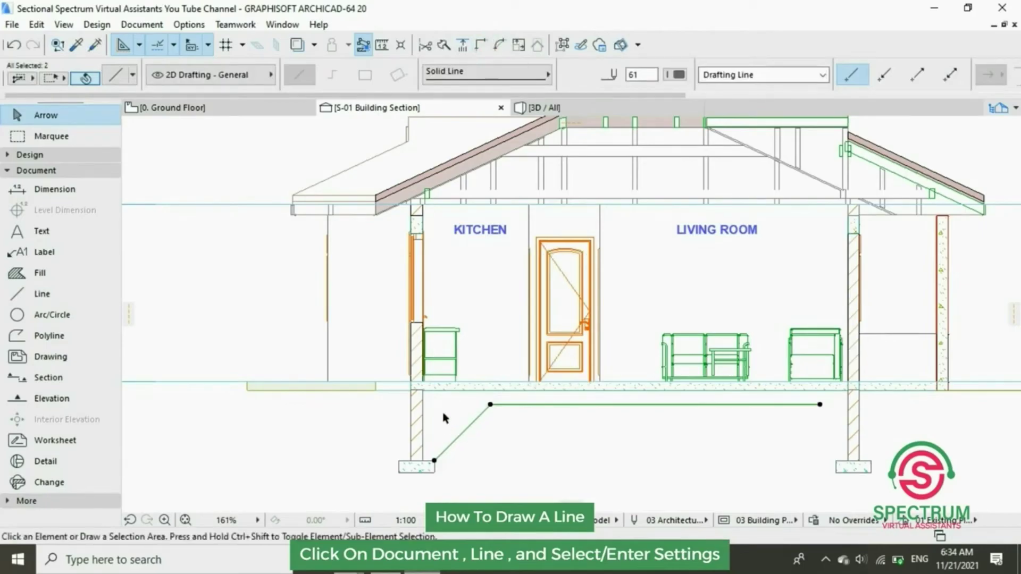
pyautogui.click(454, 439)
pyautogui.rightClick(300, 451)
pyautogui.moveTo(397, 270)
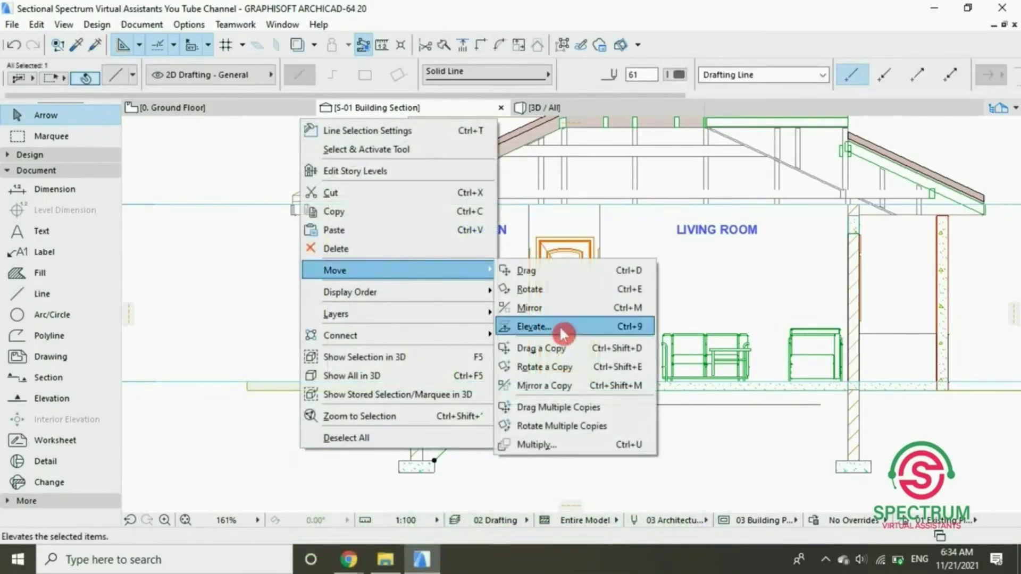
pyautogui.click(567, 383)
pyautogui.click(432, 461)
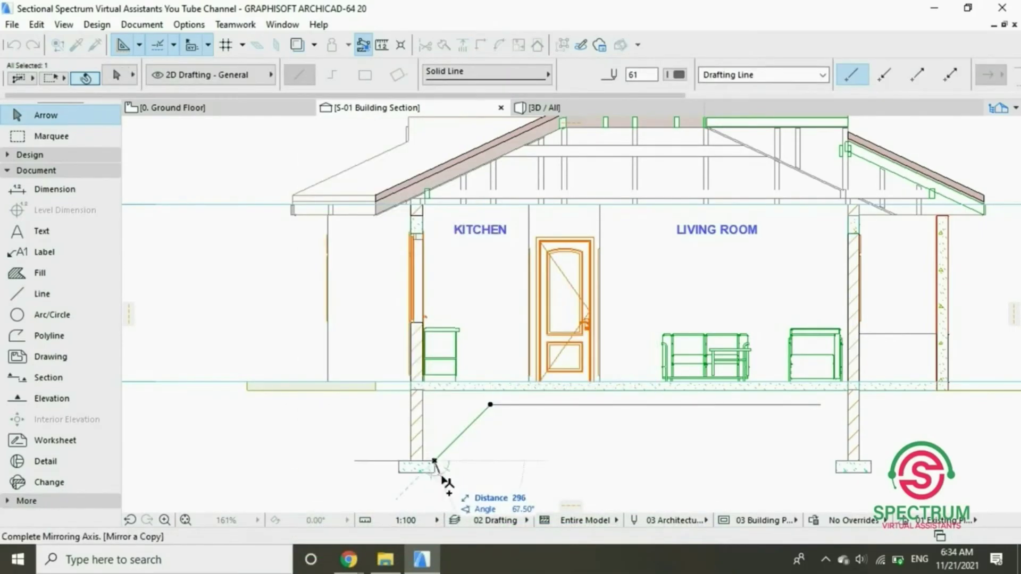
pyautogui.click(433, 472)
pyautogui.rightClick(329, 454)
pyautogui.moveTo(364, 271)
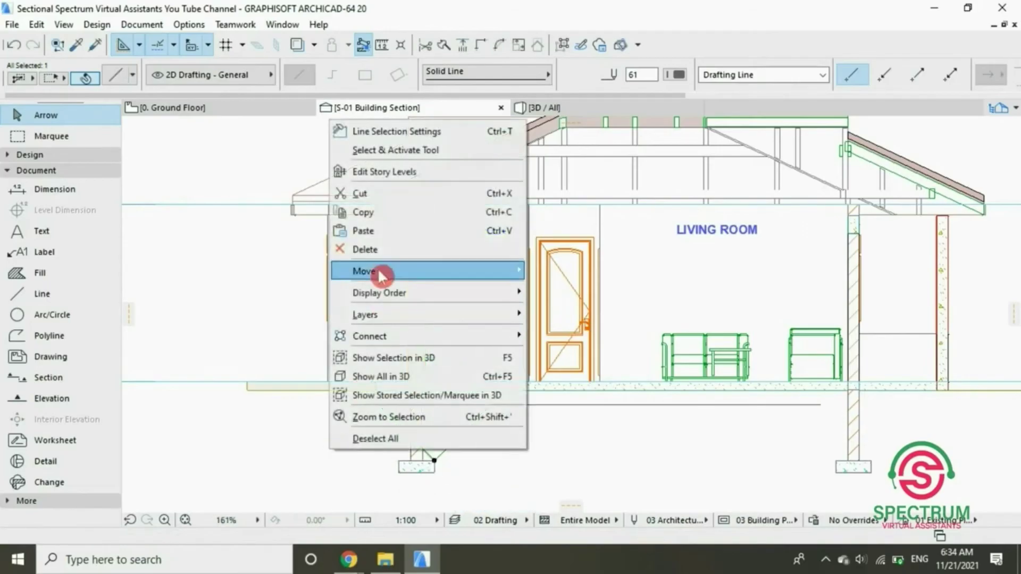
pyautogui.click(551, 274)
pyautogui.click(431, 460)
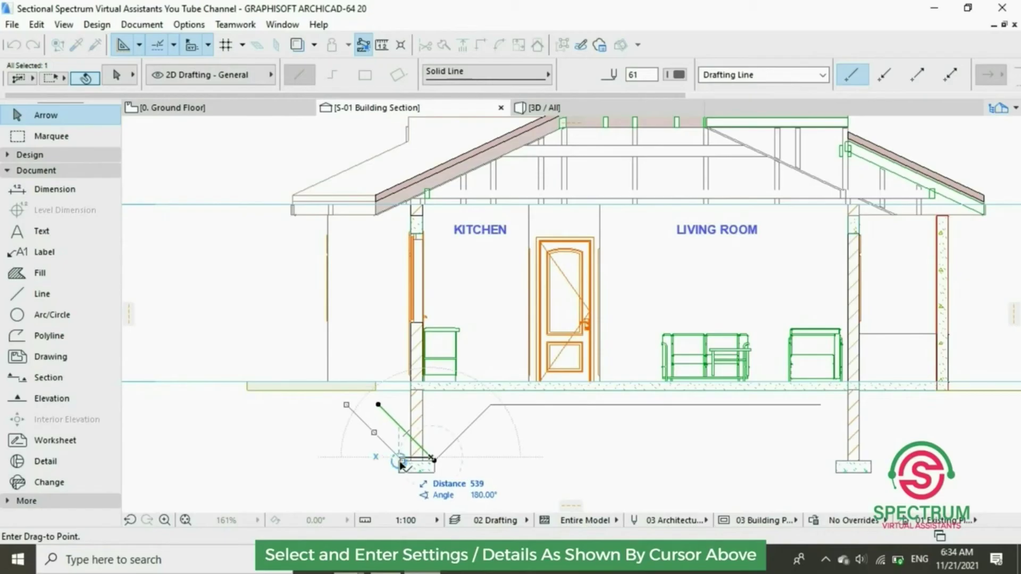
pyautogui.click(401, 464)
pyautogui.scroll(2, 378, 462)
# - Snap the copied line onto the footing's outer corner and stretch its top to the slab edge
pyautogui.rightClick(378, 463)
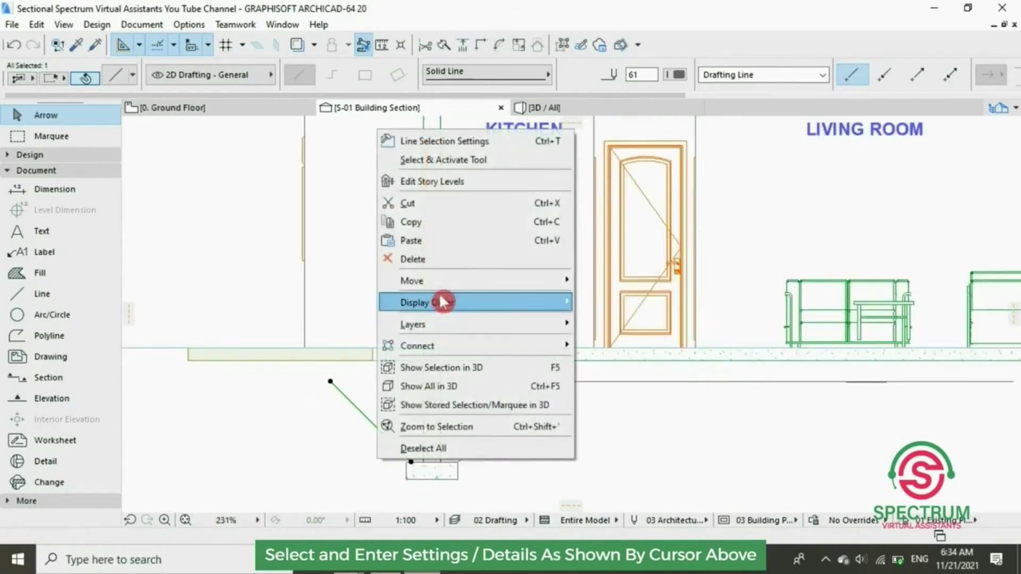
pyautogui.moveTo(447, 281)
pyautogui.click(595, 280)
pyautogui.scroll(3, 392, 455)
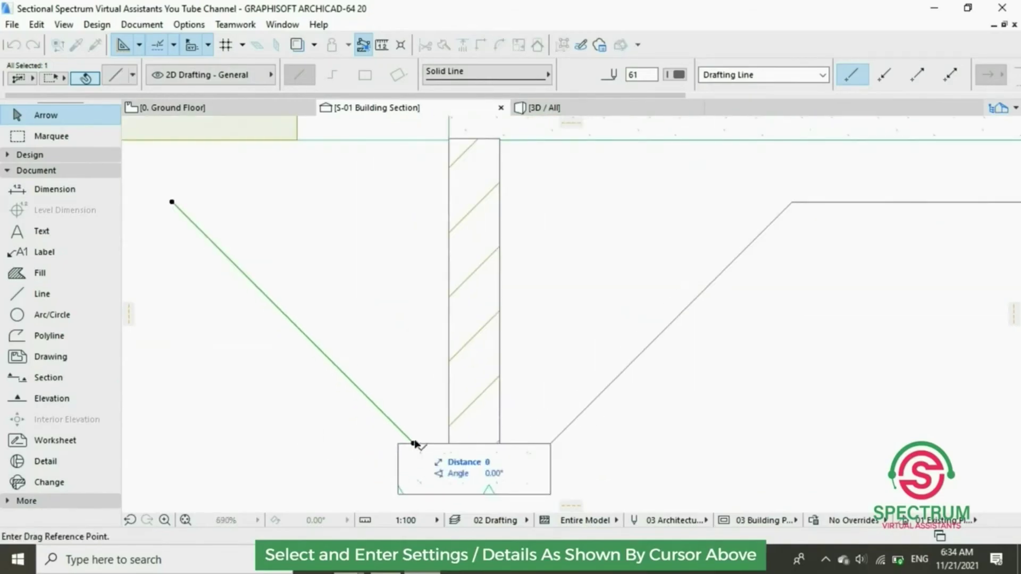
pyautogui.click(416, 445)
pyautogui.scroll(-2, 415, 447)
pyautogui.scroll(-2, 416, 447)
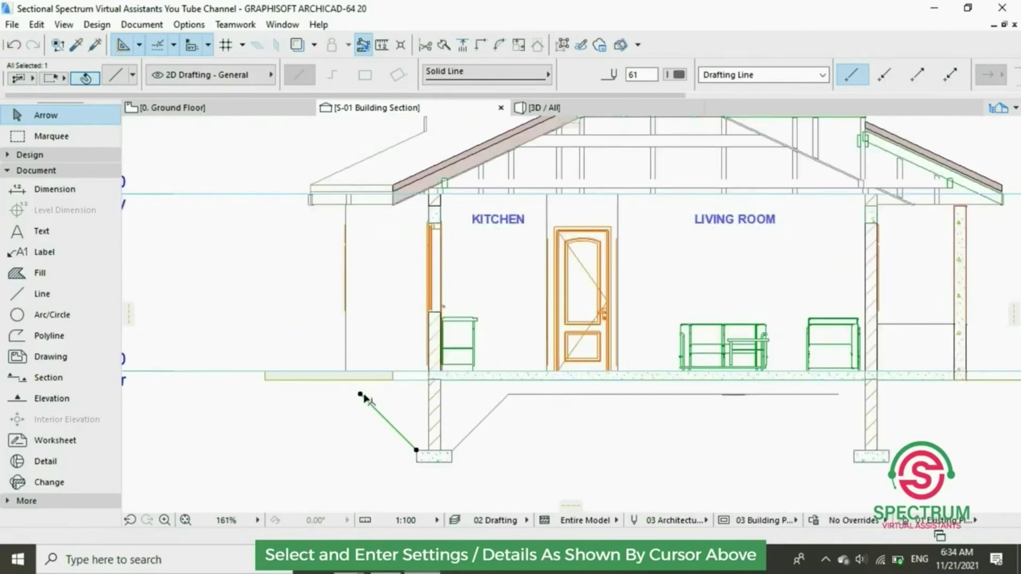
pyautogui.click(360, 394)
pyautogui.click(345, 379)
# - Mirror a copy of both sloped lines about the left footing
pyautogui.keyDown('shift'); pyautogui.click(481, 423); pyautogui.keyUp('shift')
pyautogui.rightClick(303, 435)
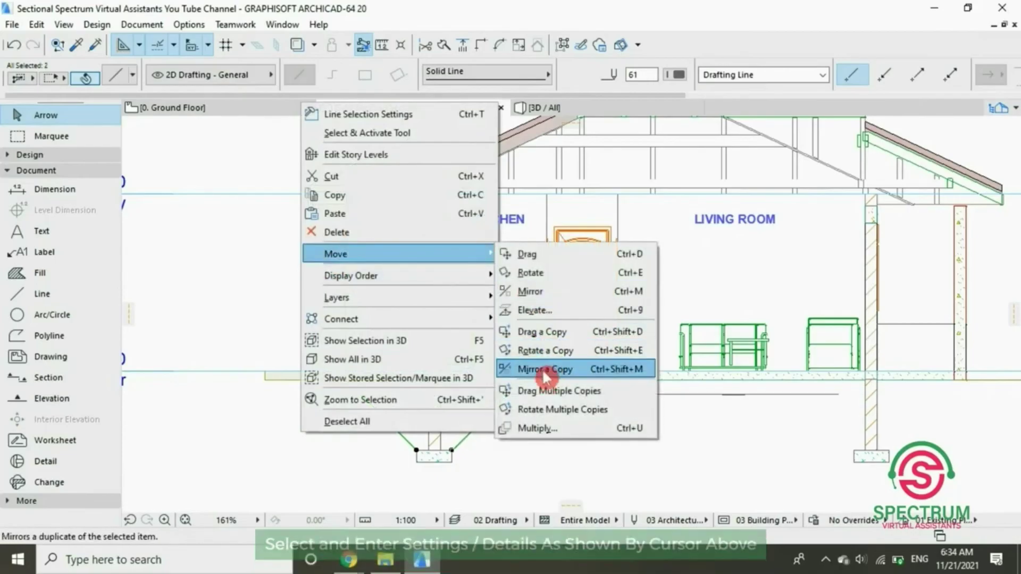
pyautogui.click(541, 369)
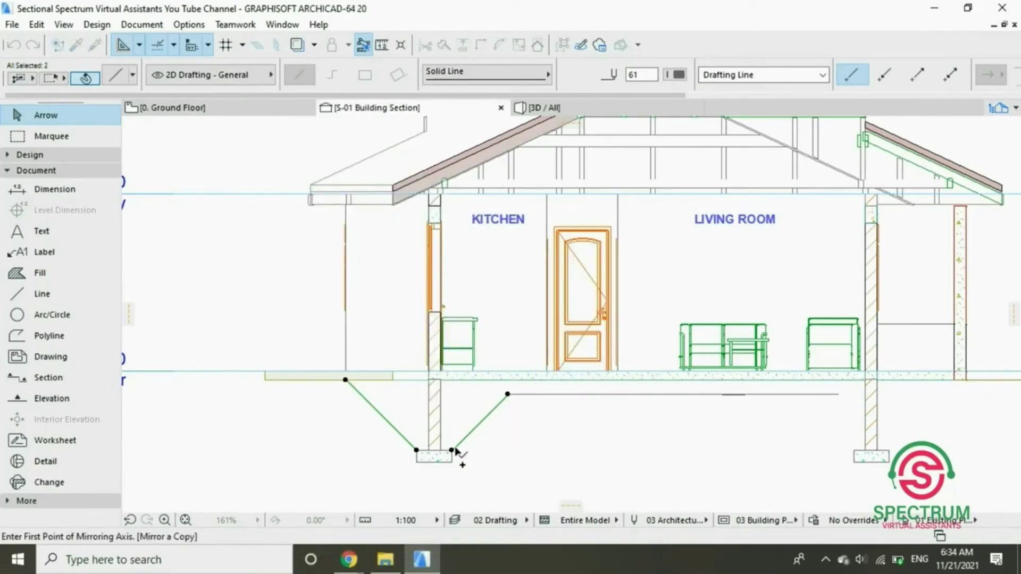
pyautogui.click(452, 451)
pyautogui.click(452, 476)
# - Move the copied sloped lines onto the right footing
pyautogui.rightClick(226, 276)
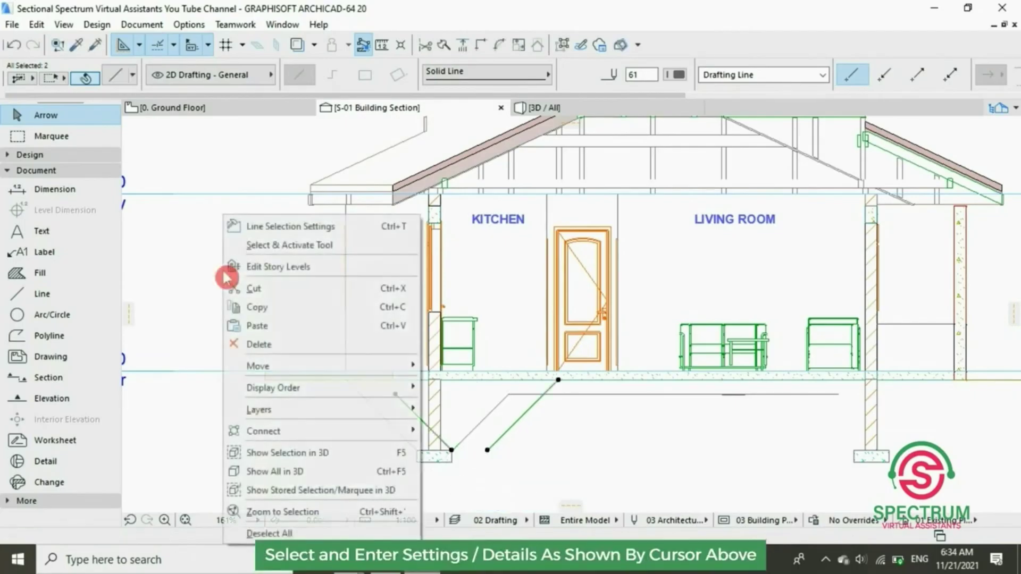
pyautogui.click(488, 368)
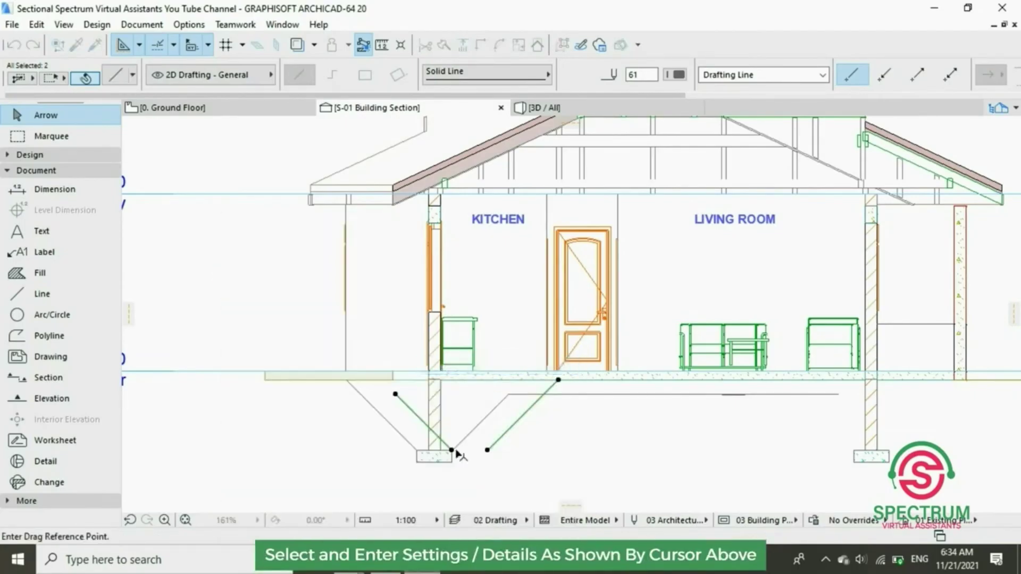
pyautogui.click(487, 451)
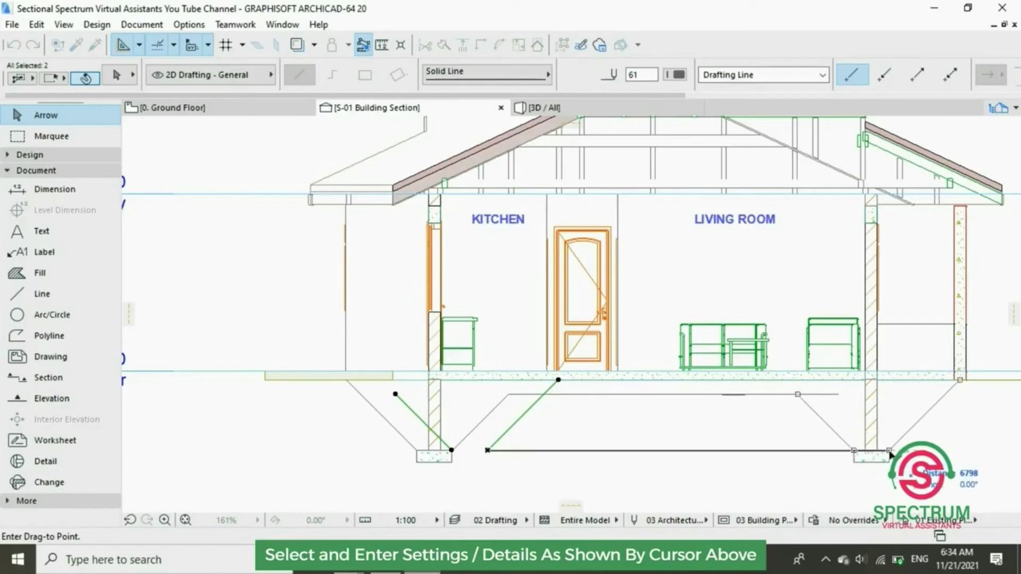
pyautogui.scroll(3, 891, 457)
pyautogui.click(886, 440)
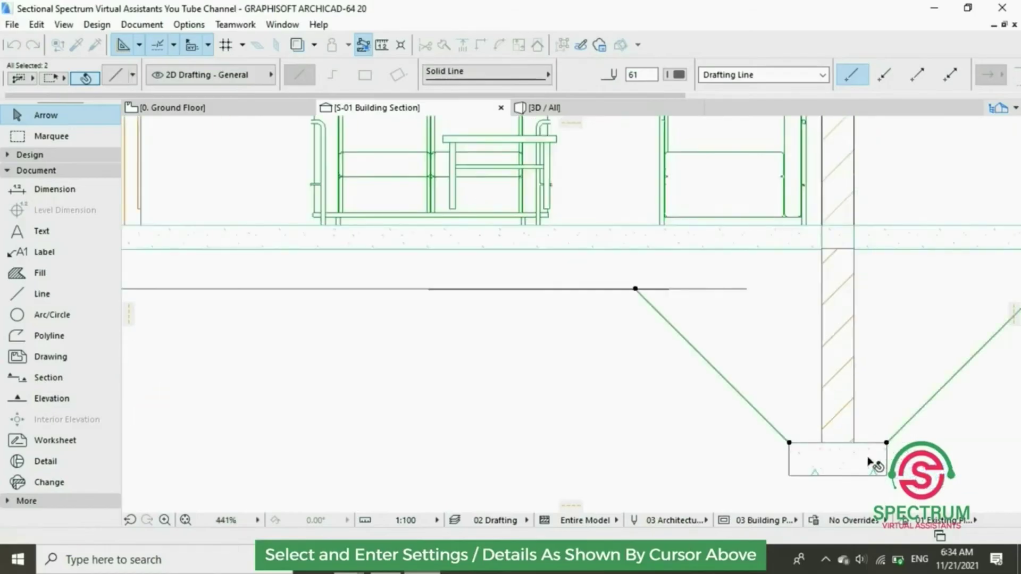
pyautogui.scroll(-2, 797, 470)
pyautogui.scroll(-2, 798, 472)
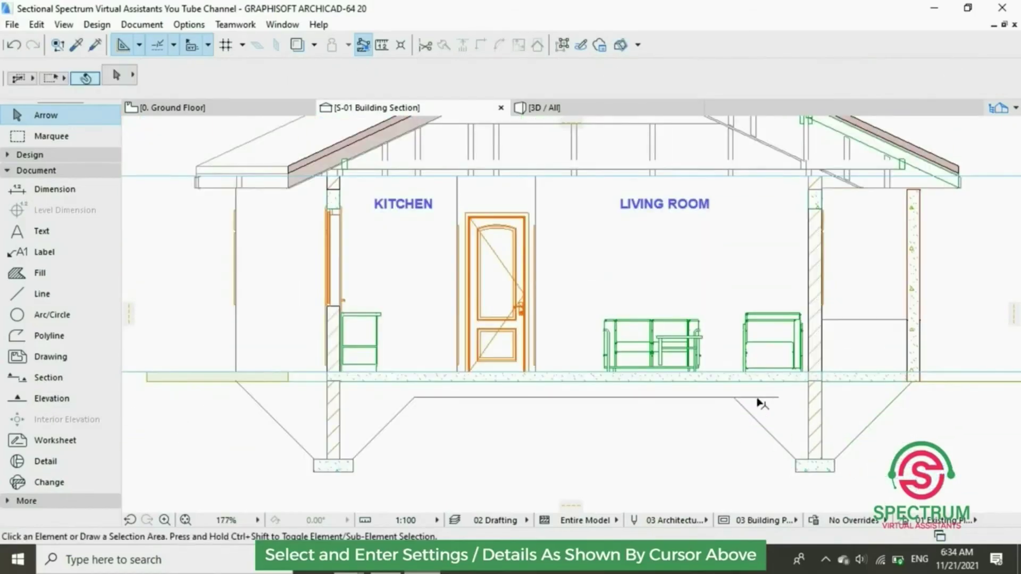
pyautogui.click(758, 398)
pyautogui.click(484, 46)
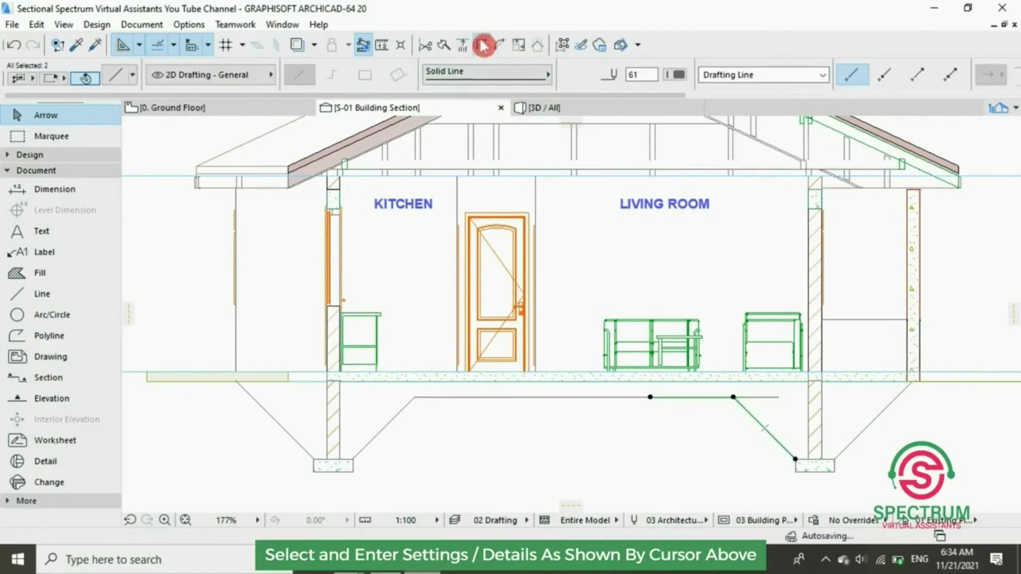
pyautogui.click(775, 397)
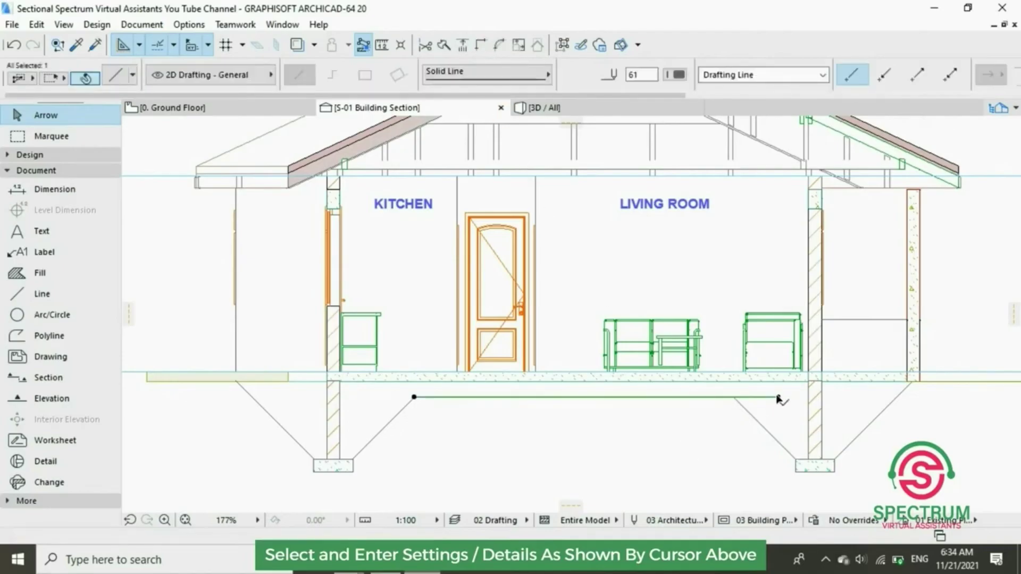
pyautogui.press('Delete')
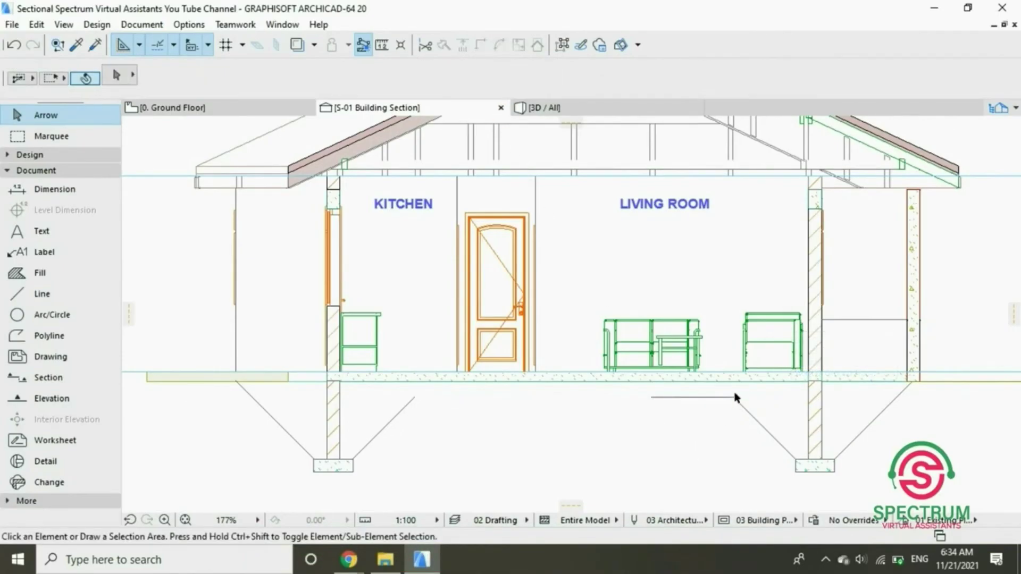
pyautogui.click(684, 393)
pyautogui.click(654, 399)
pyautogui.click(650, 397)
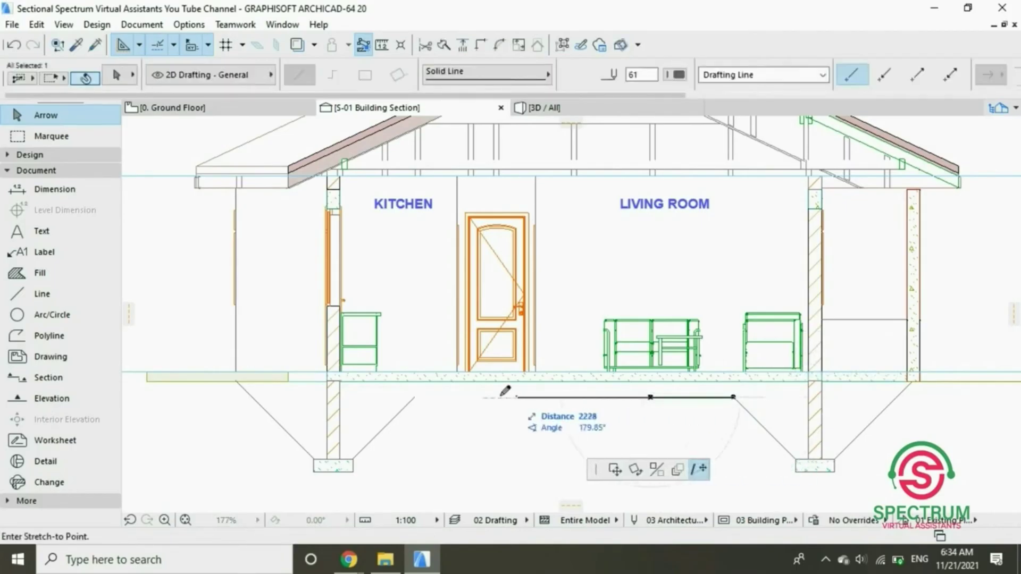
pyautogui.click(415, 397)
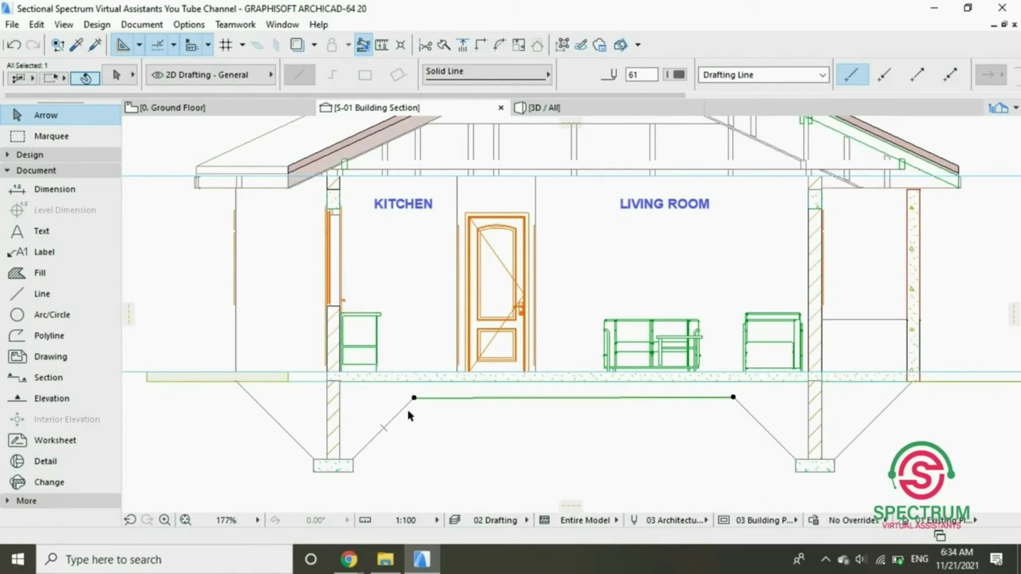
pyautogui.keyDown('shift'); pyautogui.click(407, 409); pyautogui.keyUp('shift')
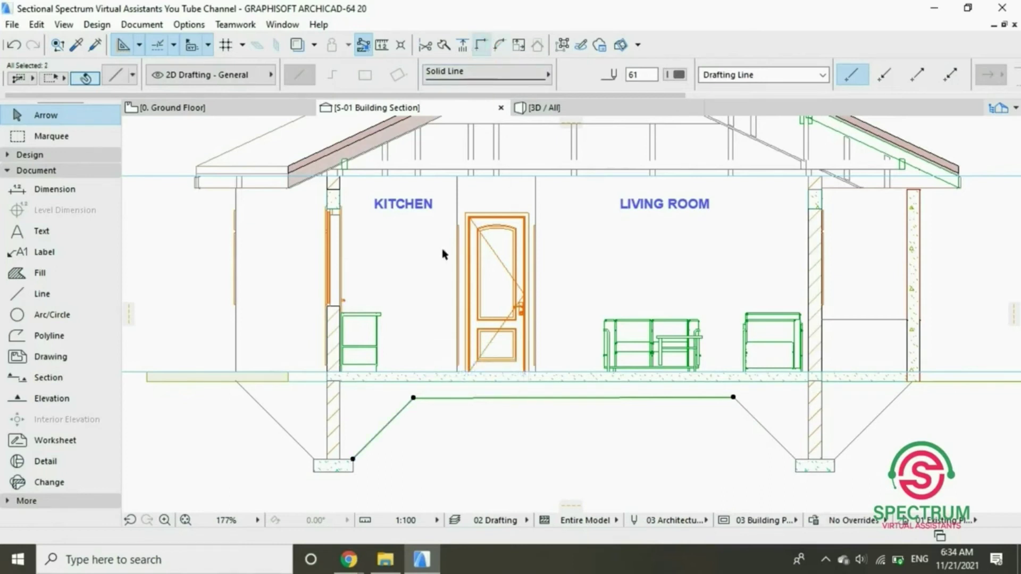
pyautogui.click(459, 455)
pyautogui.scroll(-3, 421, 431)
pyautogui.scroll(1, 371, 413)
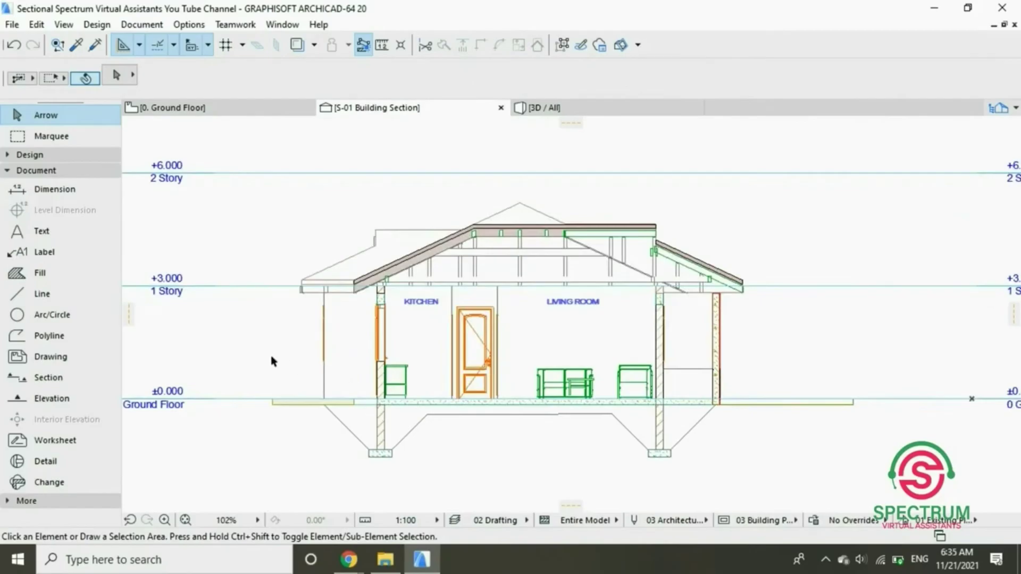
# - Outline a polygon fill from the left footing, along the floor line, to the right footing
pyautogui.click(48, 273)
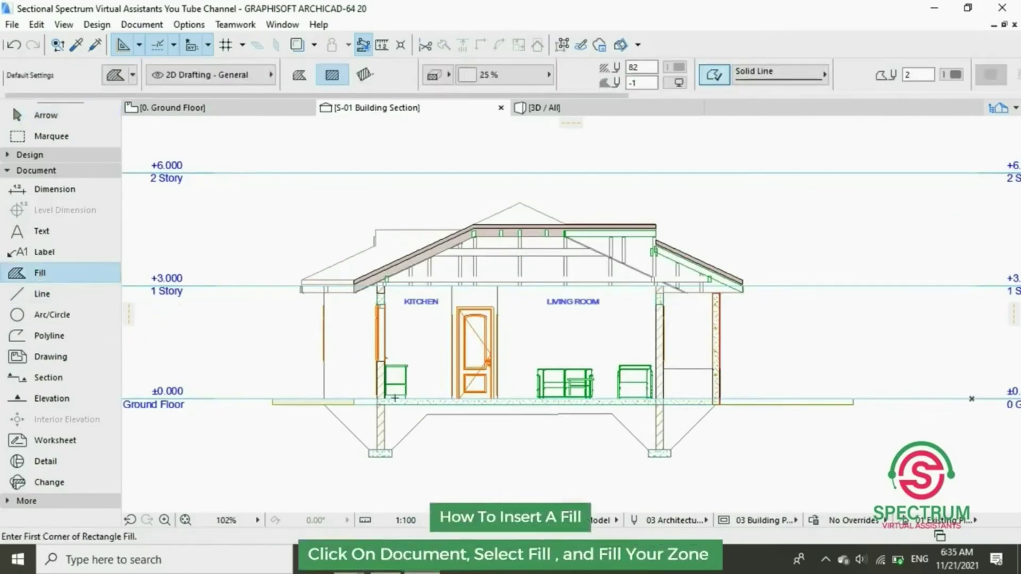
pyautogui.scroll(1, 393, 444)
pyautogui.click(382, 451)
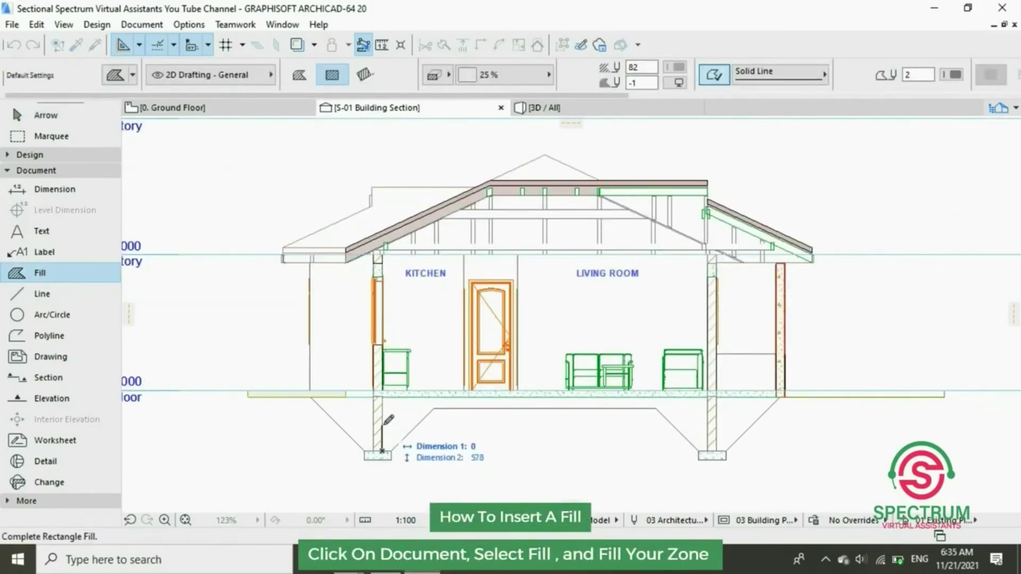
pyautogui.click(299, 74)
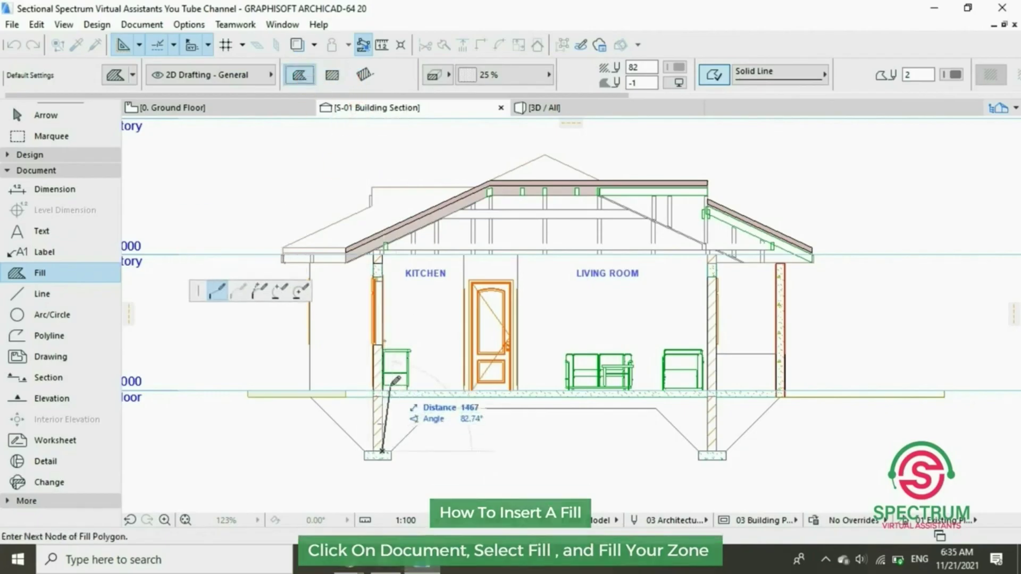
pyautogui.click(383, 392)
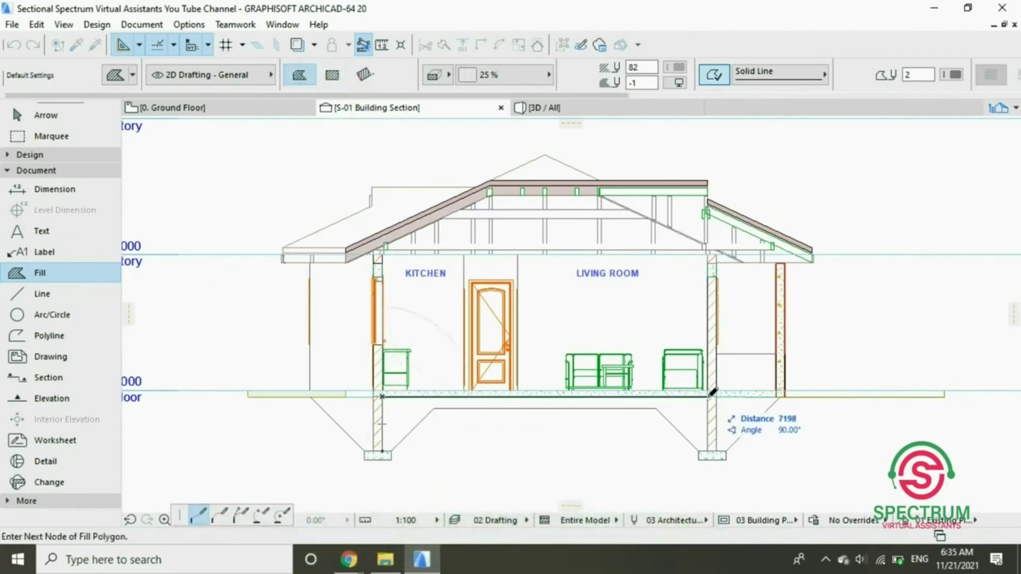
pyautogui.click(707, 392)
pyautogui.scroll(3, 707, 391)
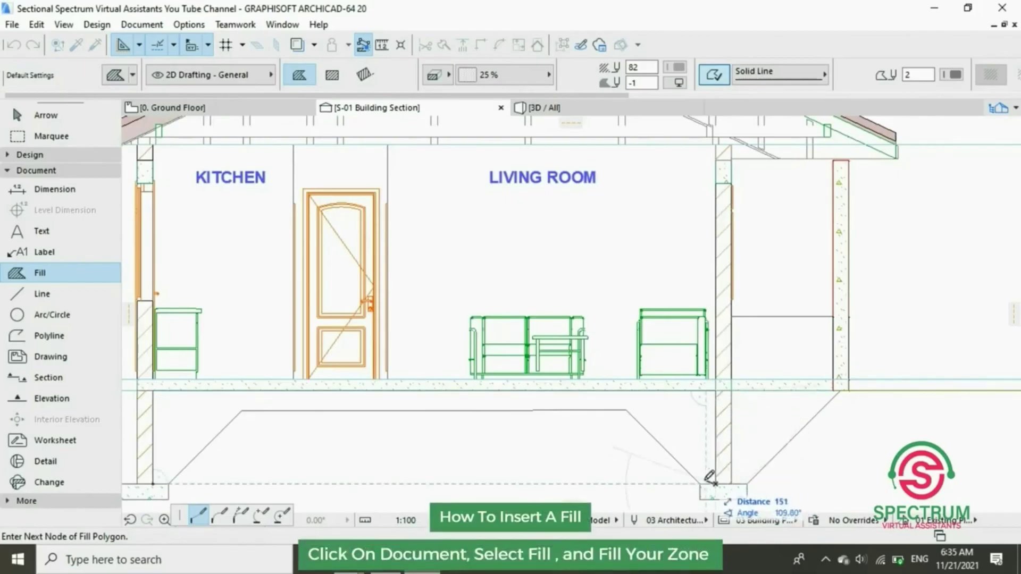
pyautogui.click(700, 482)
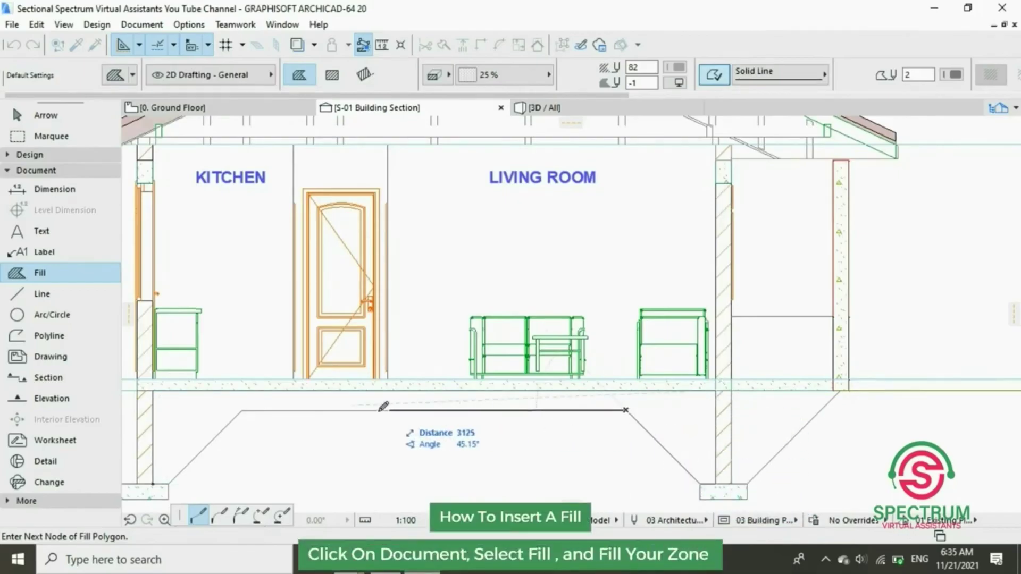
pyautogui.click(242, 410)
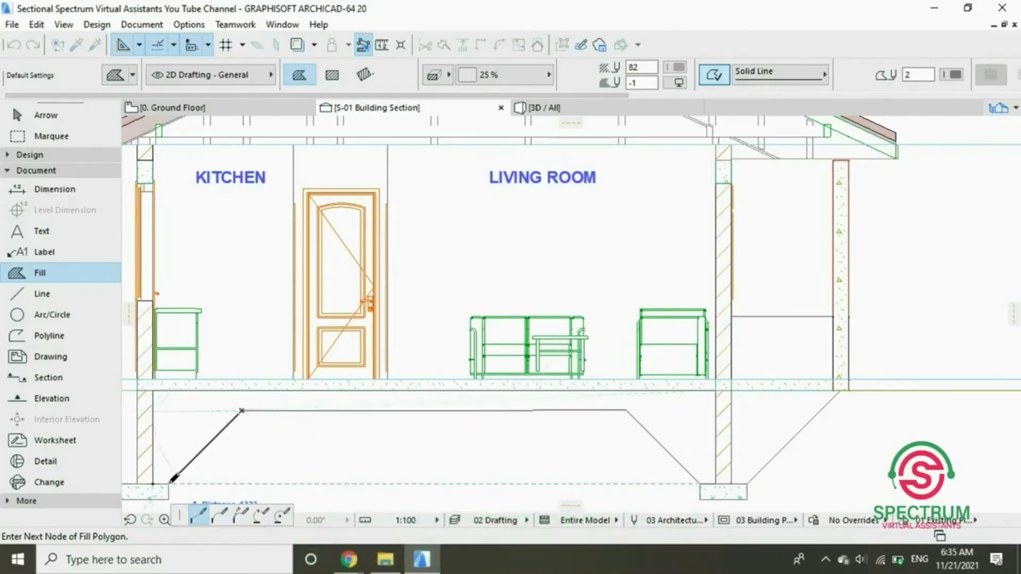
pyautogui.click(168, 483)
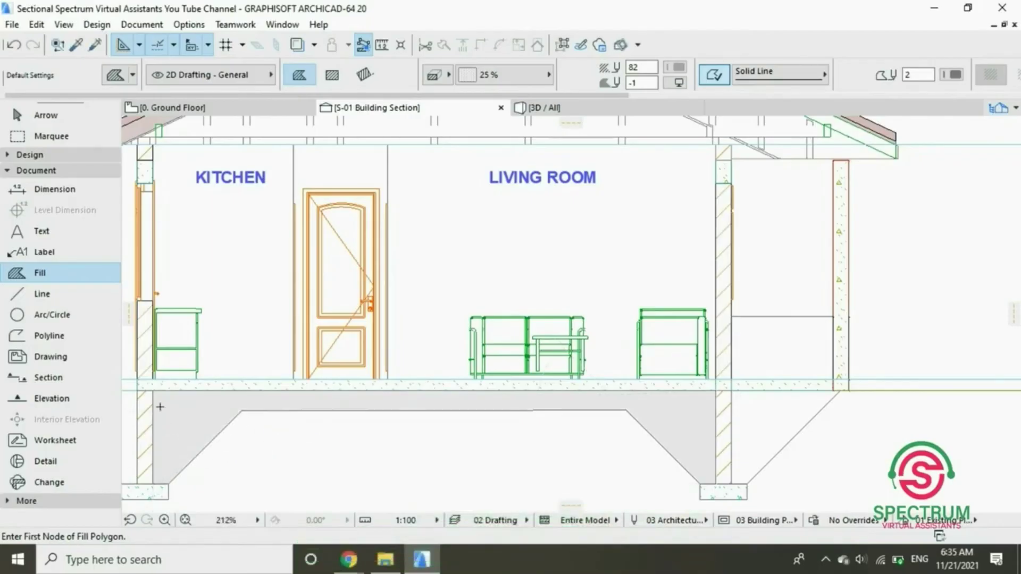
pyautogui.press('Escape')
pyautogui.click(185, 428)
# - Switch the under-slab fill to a fieldstone pattern to represent hardcore
pyautogui.rightClick(185, 429)
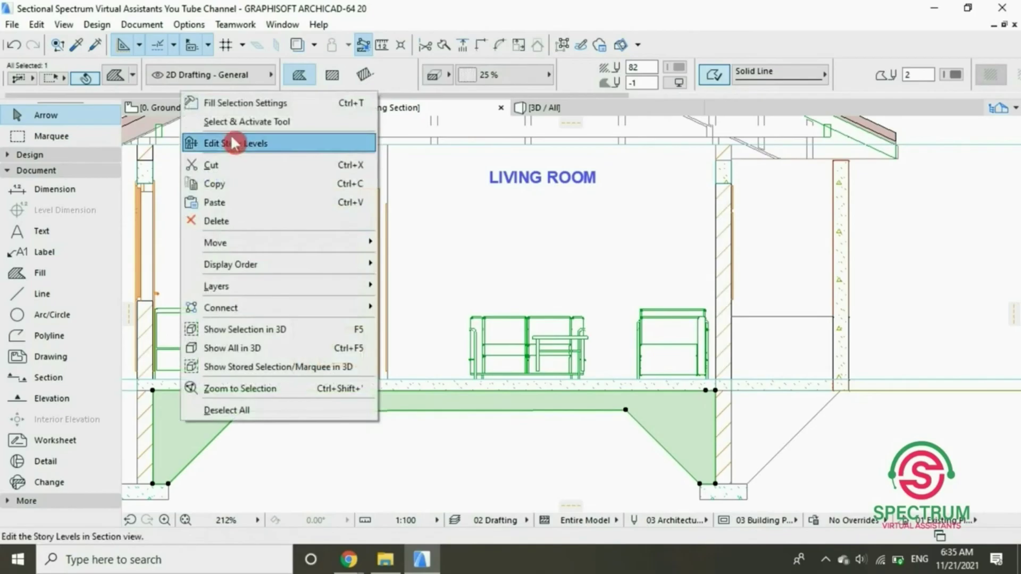
pyautogui.click(243, 102)
pyautogui.click(201, 164)
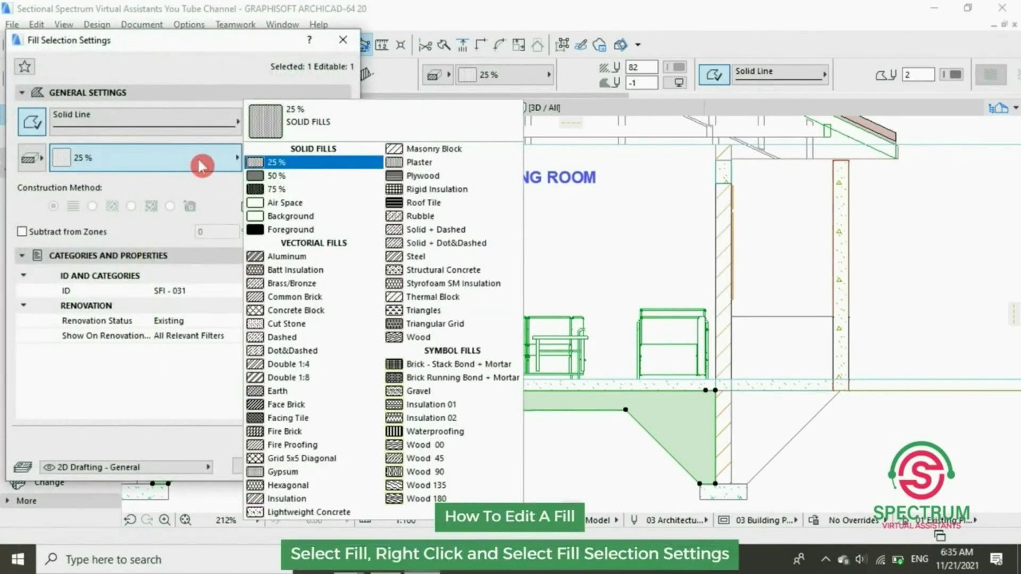
pyautogui.click(329, 50)
pyautogui.scroll(-3, 510, 411)
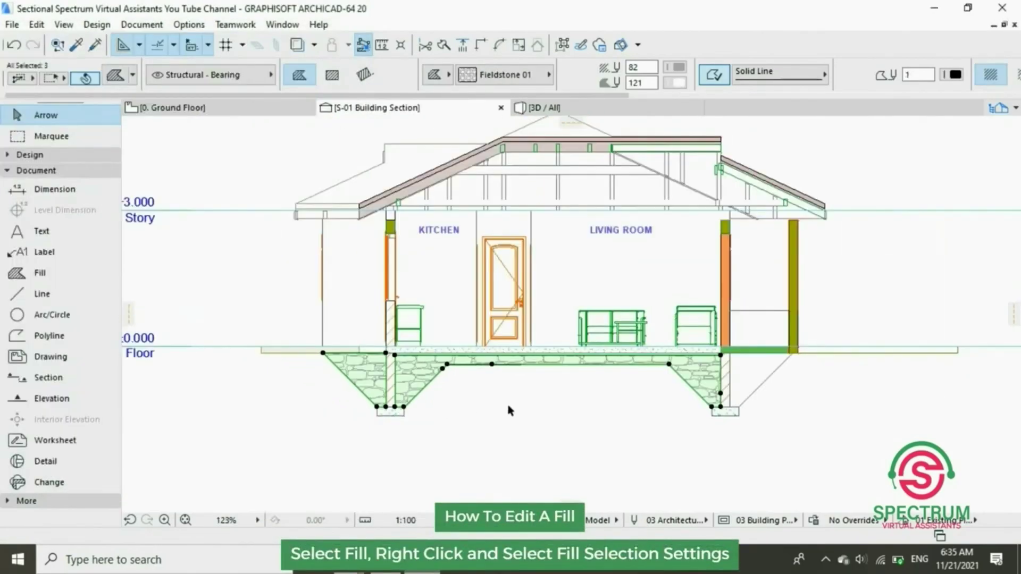
pyautogui.click(44, 272)
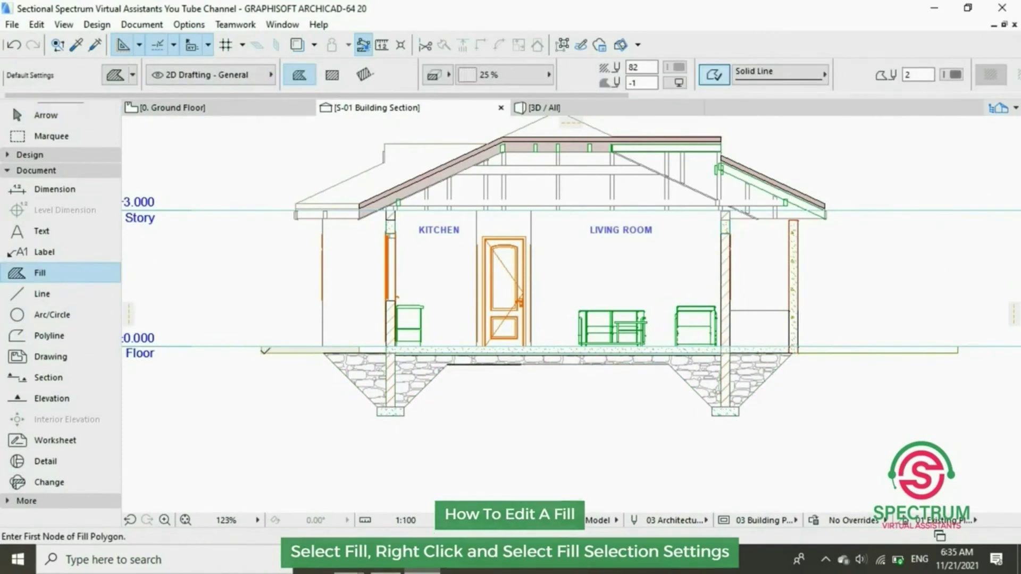
# - Outline an irregular ground polygon below the floor line around both footings, then select it
pyautogui.click(261, 351)
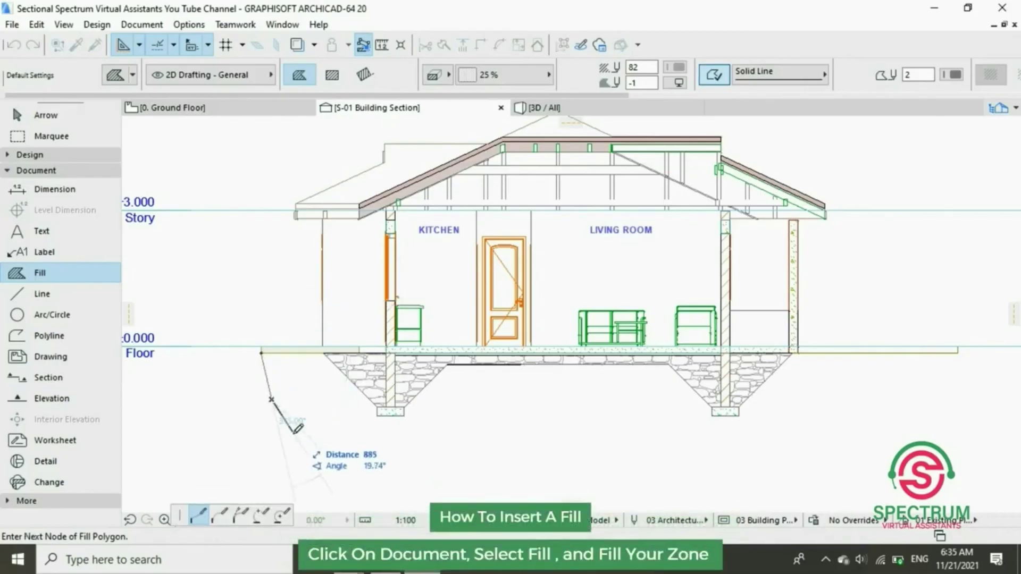
pyautogui.click(323, 455)
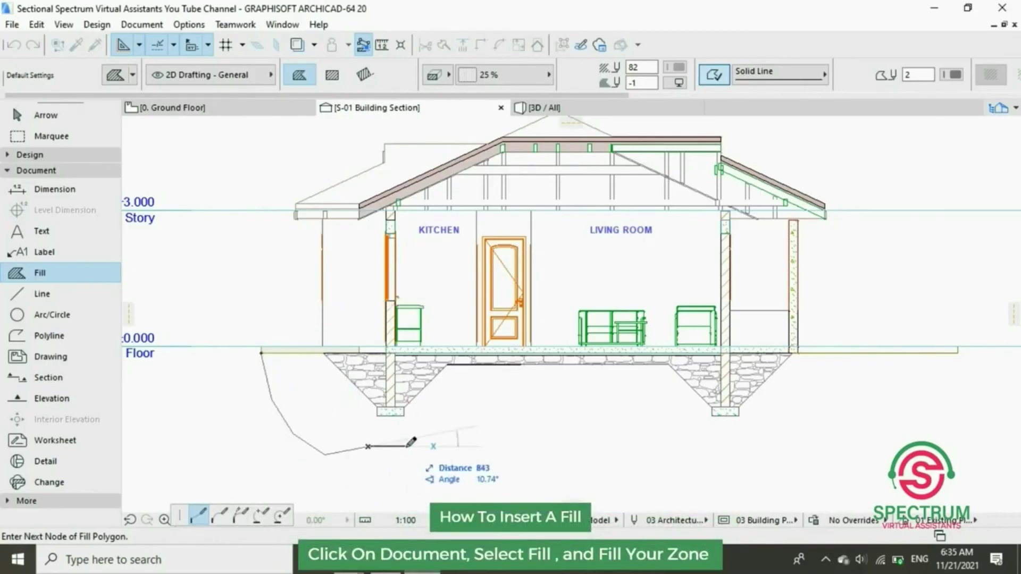
pyautogui.click(444, 451)
pyautogui.click(494, 440)
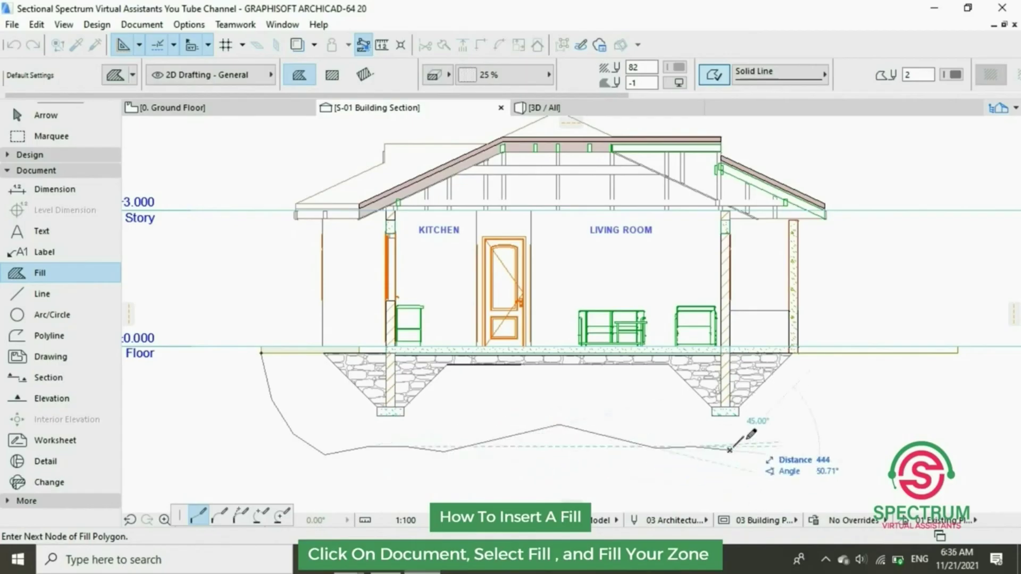
pyautogui.click(814, 433)
pyautogui.click(845, 396)
pyautogui.click(934, 379)
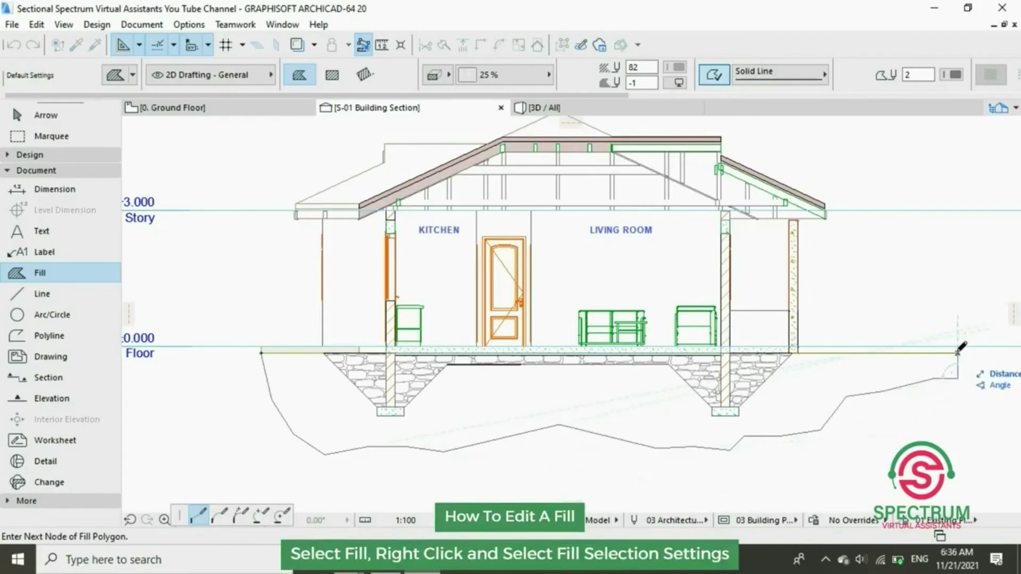
pyautogui.doubleClick(960, 348)
pyautogui.press('Escape')
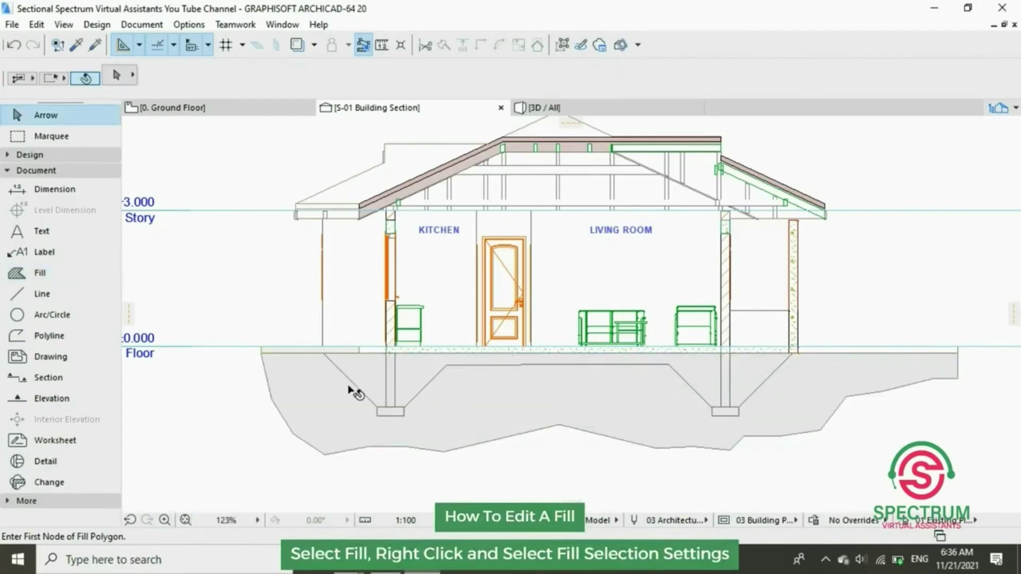
pyautogui.click(318, 394)
pyautogui.rightClick(318, 394)
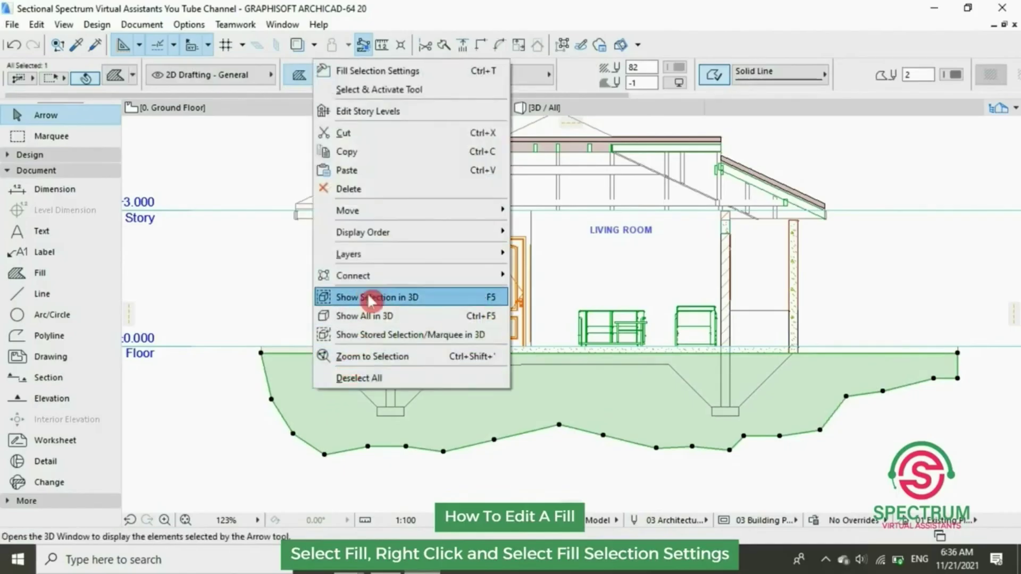
pyautogui.moveTo(410, 232)
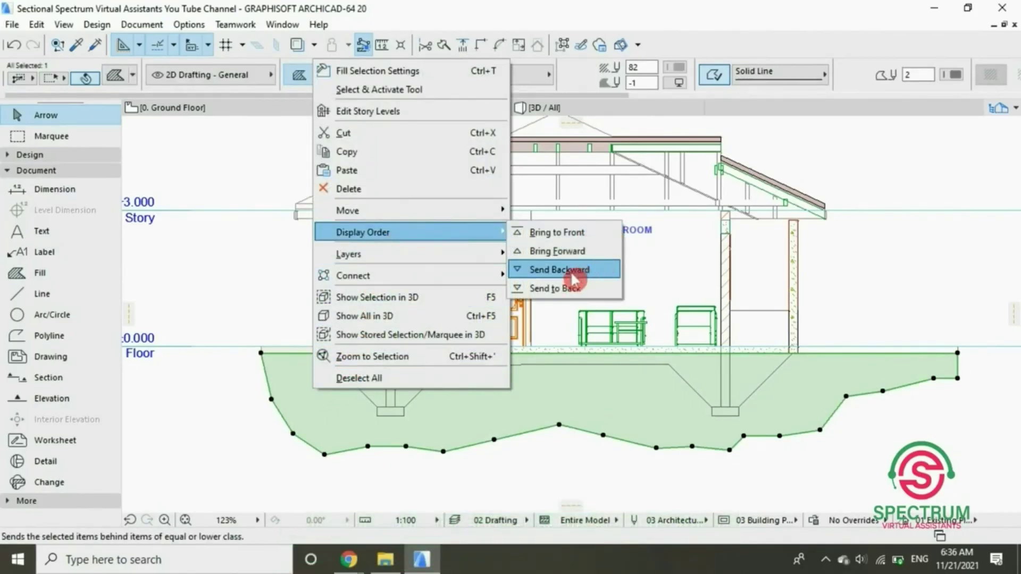
# - Send the ground fill backward so it sits behind the foundations
pyautogui.click(566, 272)
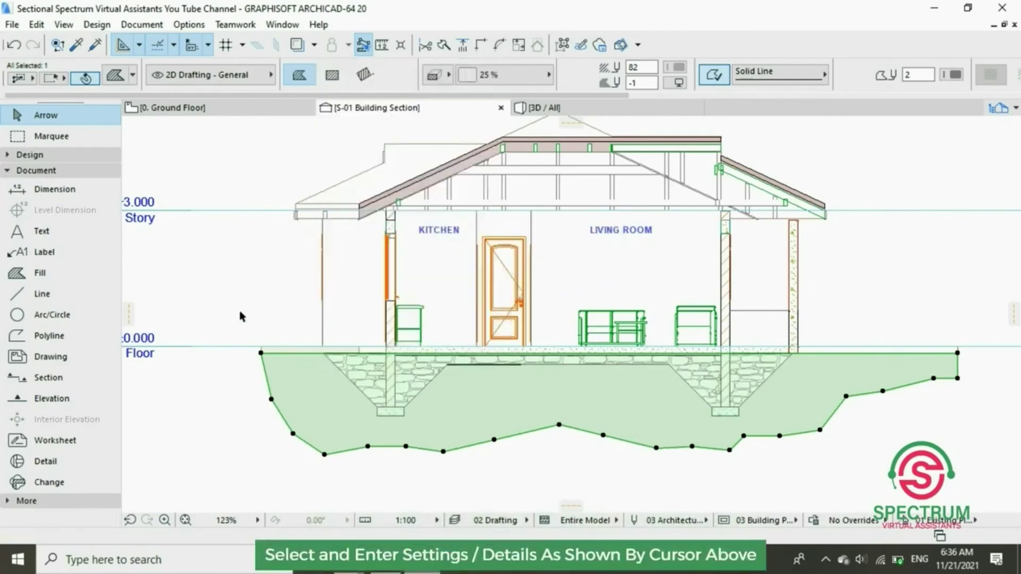
pyautogui.press('Escape')
pyautogui.click(308, 394)
# - Apply the Earth hatch pattern to the ground fill
pyautogui.rightClick(309, 394)
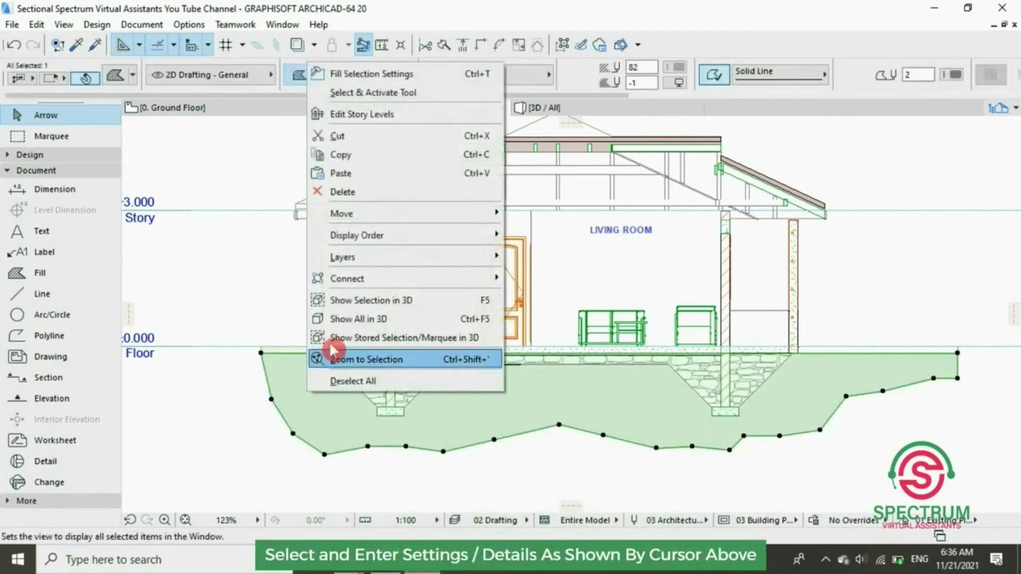
pyautogui.click(375, 74)
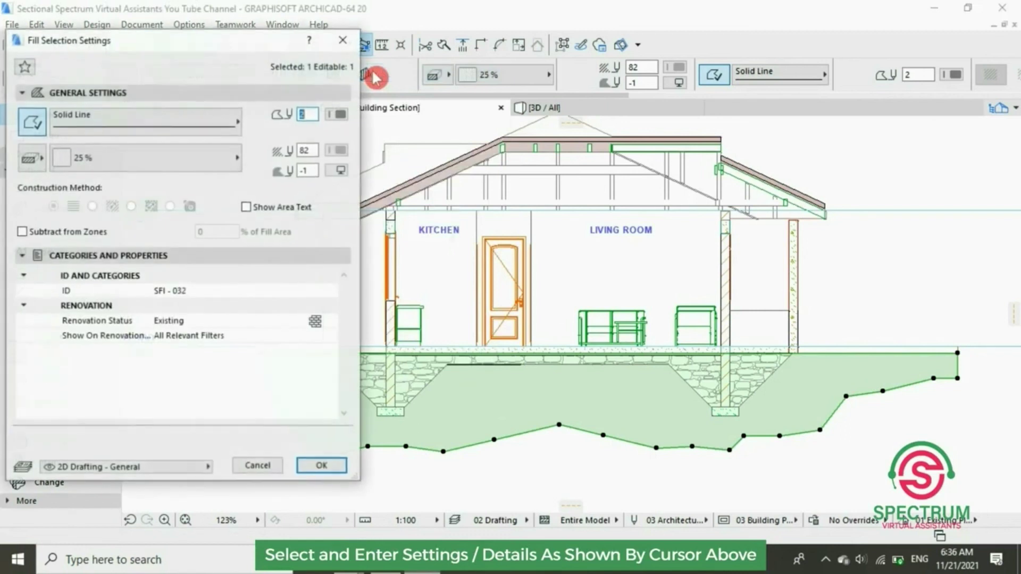
pyautogui.click(179, 159)
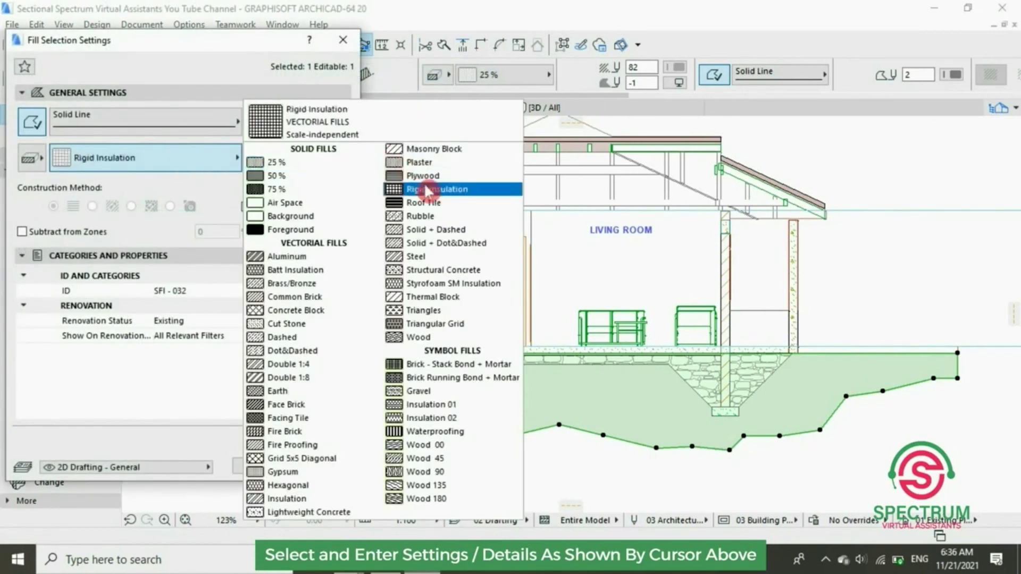
pyautogui.click(284, 393)
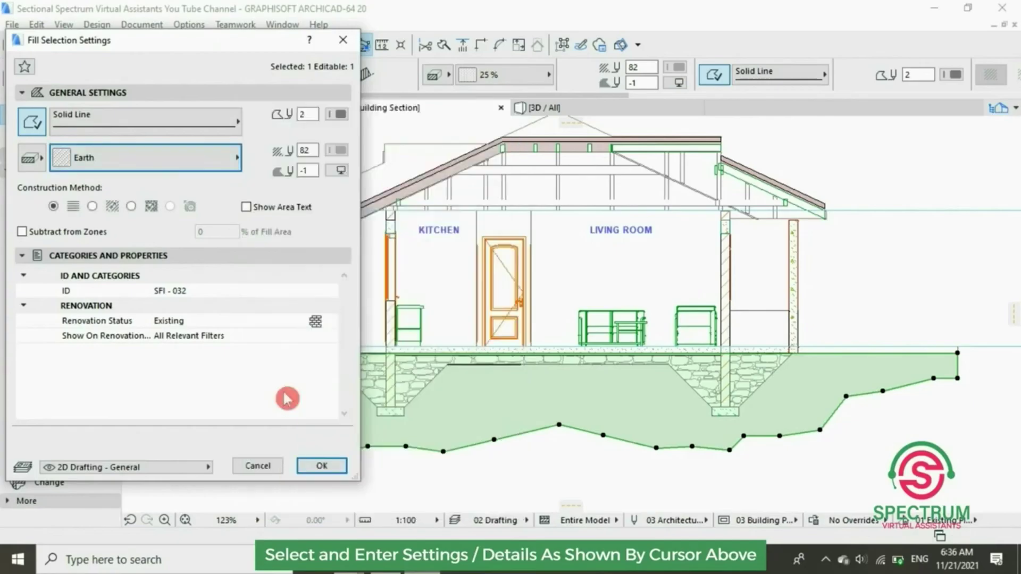
pyautogui.click(318, 463)
# - Deselect the ground fill and bring the documentation tools back into view
pyautogui.click(240, 455)
pyautogui.scroll(-3, 244, 460)
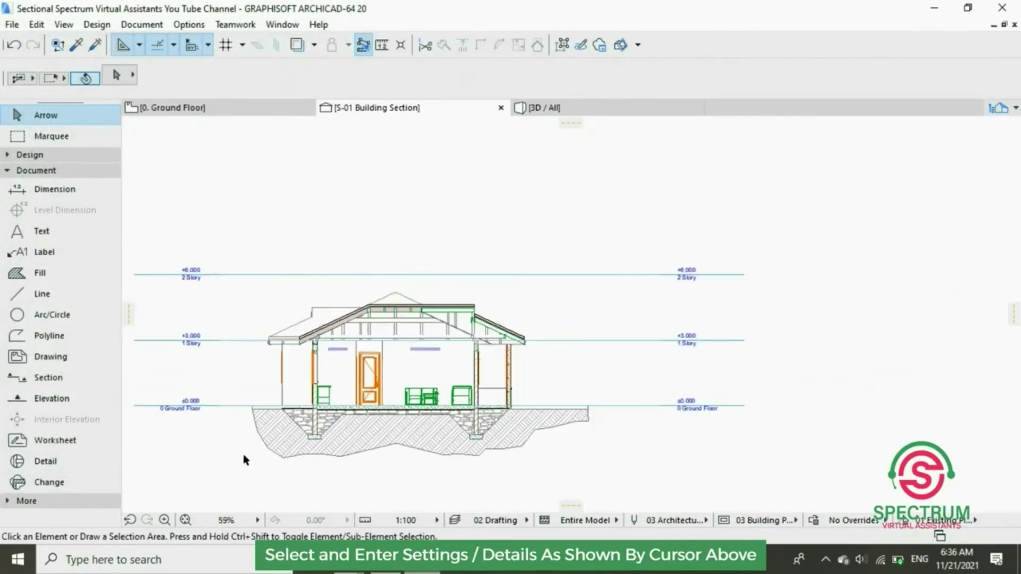
pyautogui.scroll(2, 252, 368)
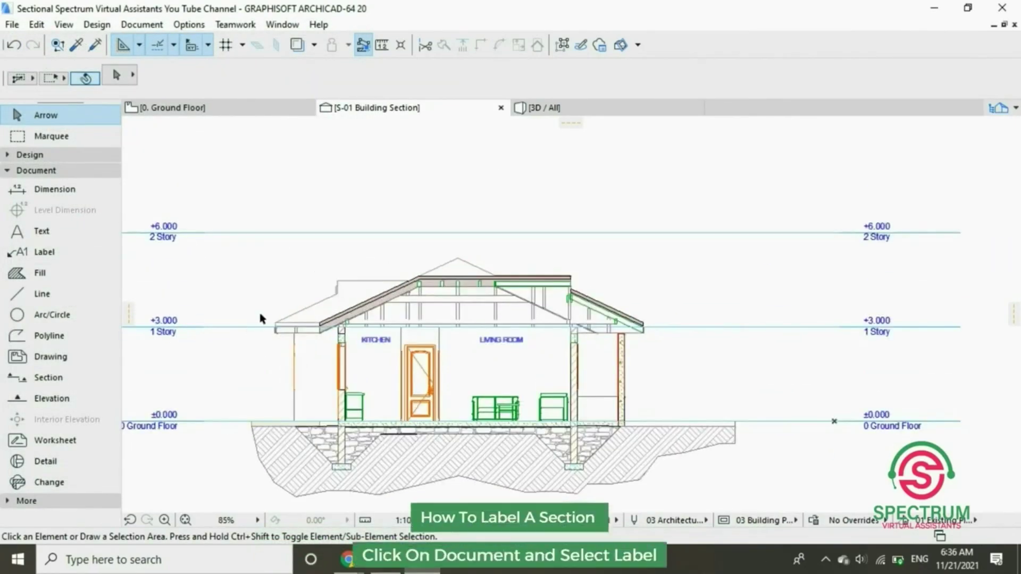
pyautogui.click(56, 173)
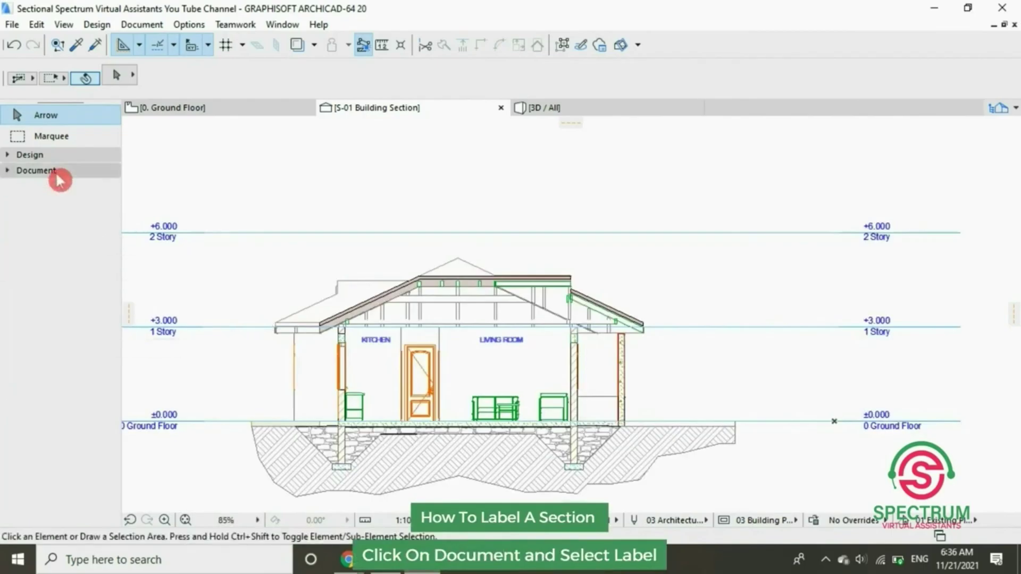
pyautogui.click(58, 175)
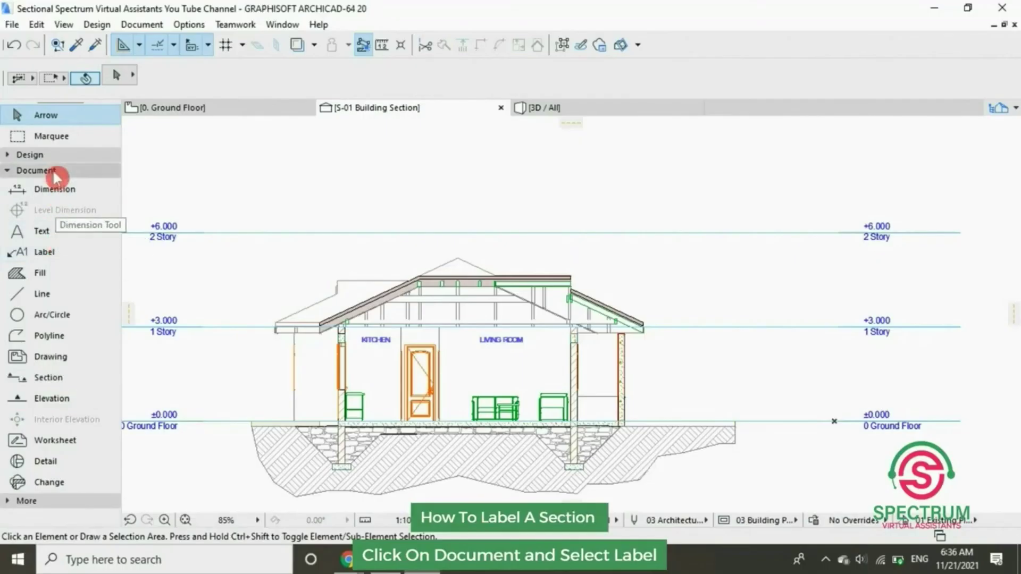
pyautogui.click(56, 173)
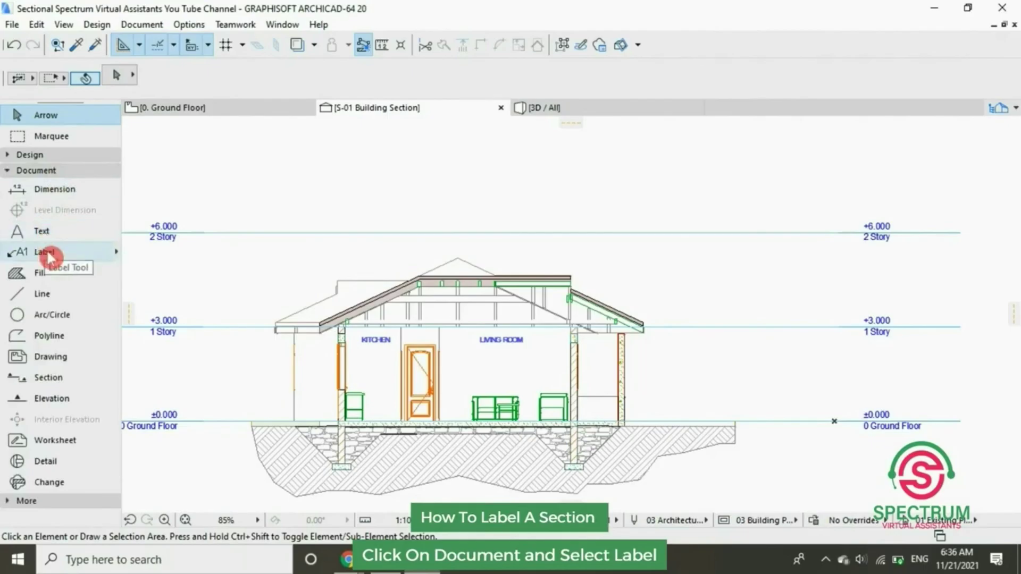
# - Place an SW - 001 label on the wall beside the living room and select it
pyautogui.click(24, 257)
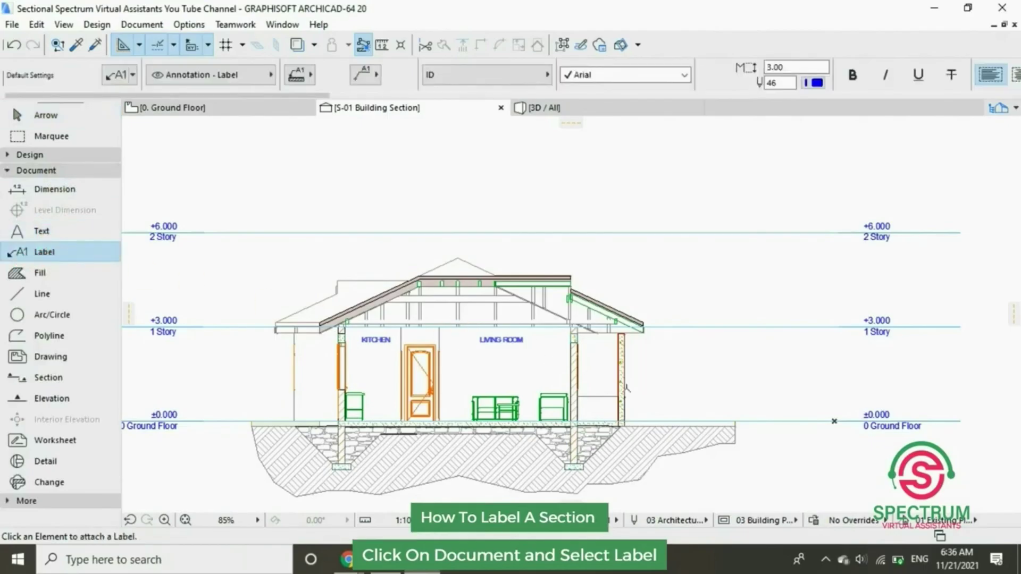
pyautogui.scroll(3, 627, 389)
pyautogui.click(535, 378)
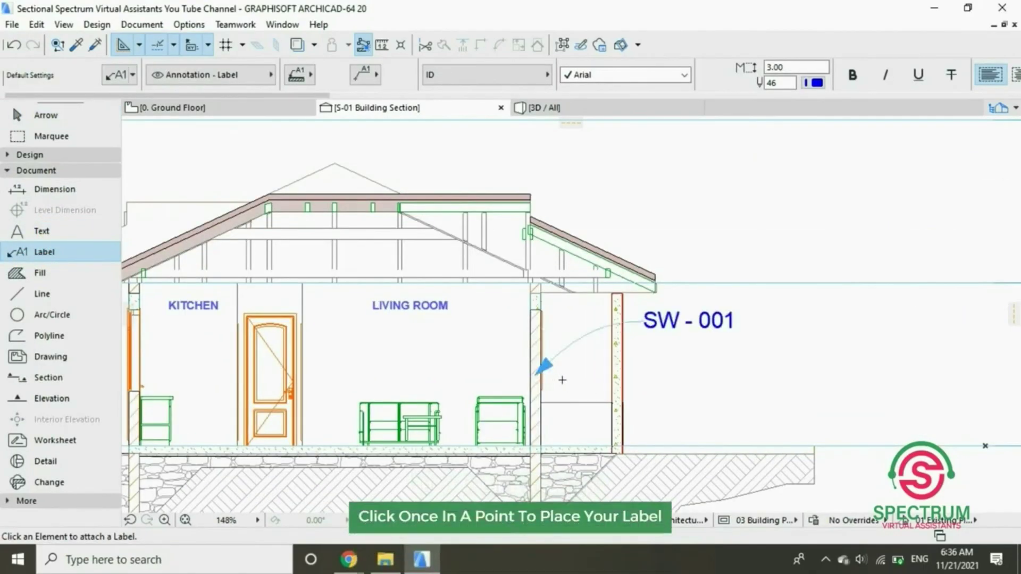
pyautogui.press('Escape')
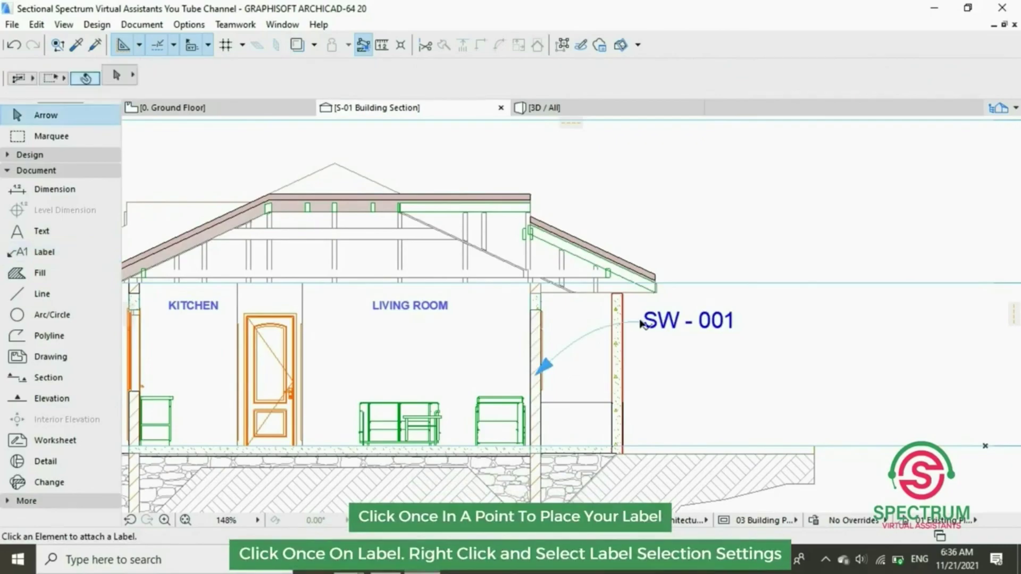
pyautogui.click(643, 323)
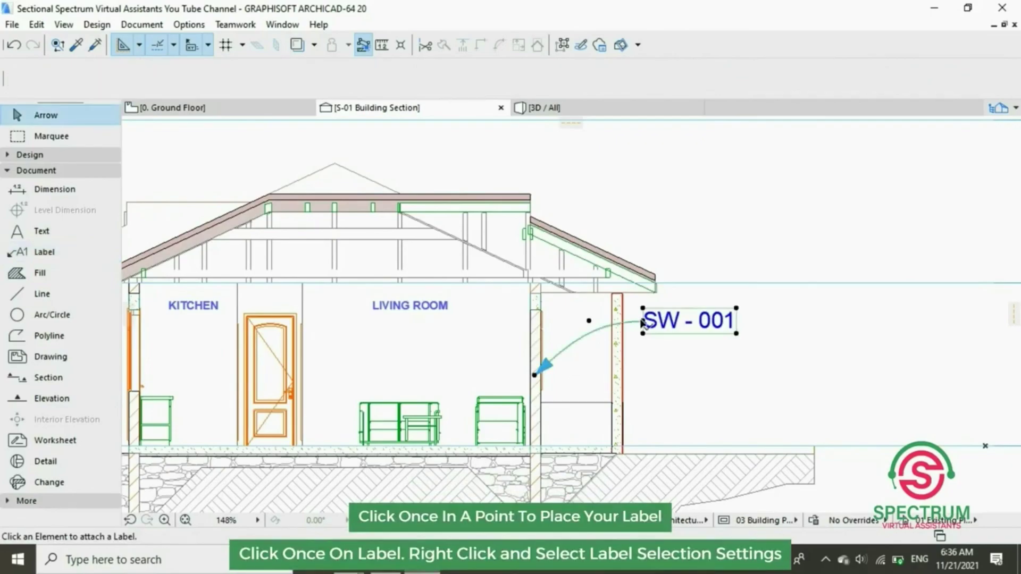
# - Give the SW - 001 label a solid, straight angled leader ending in a filled dot
pyautogui.rightClick(676, 330)
pyautogui.click(696, 204)
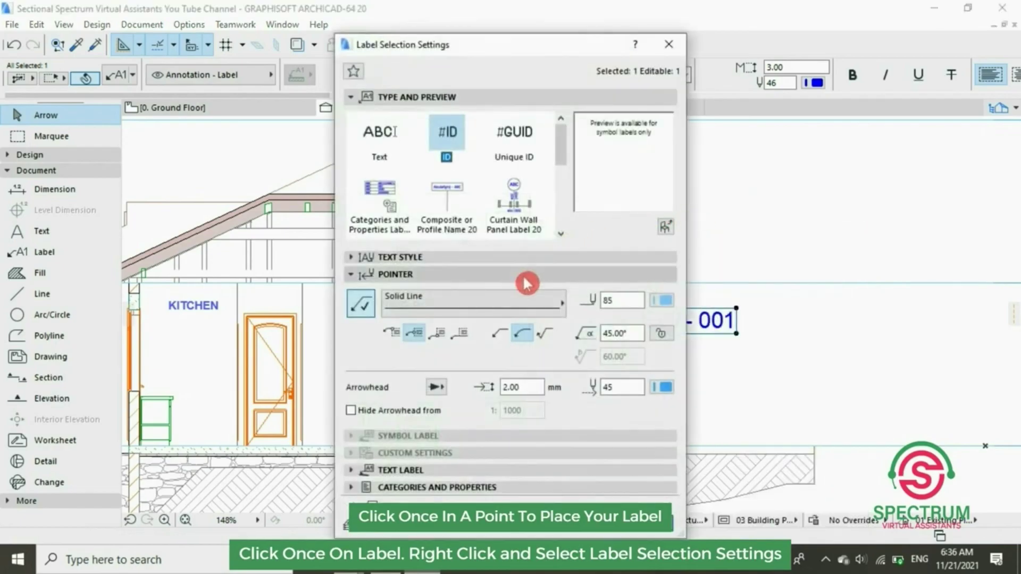
pyautogui.click(524, 277)
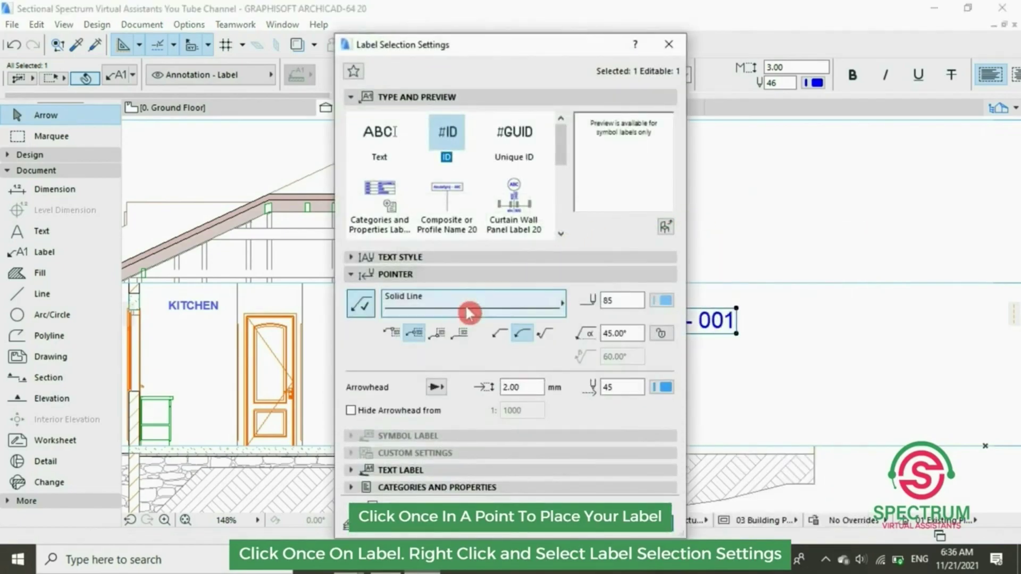
pyautogui.click(468, 312)
pyautogui.click(589, 240)
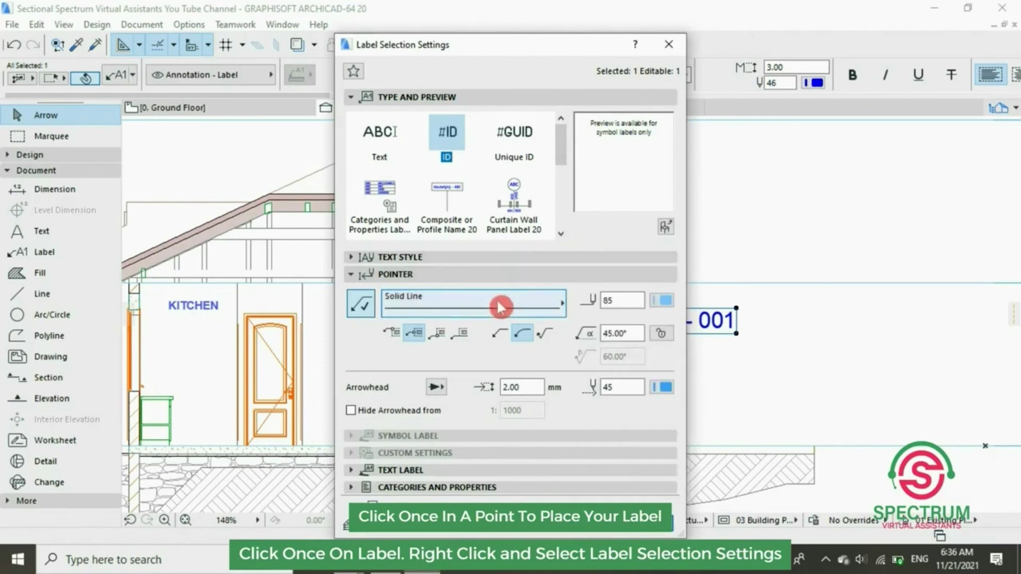
pyautogui.click(500, 335)
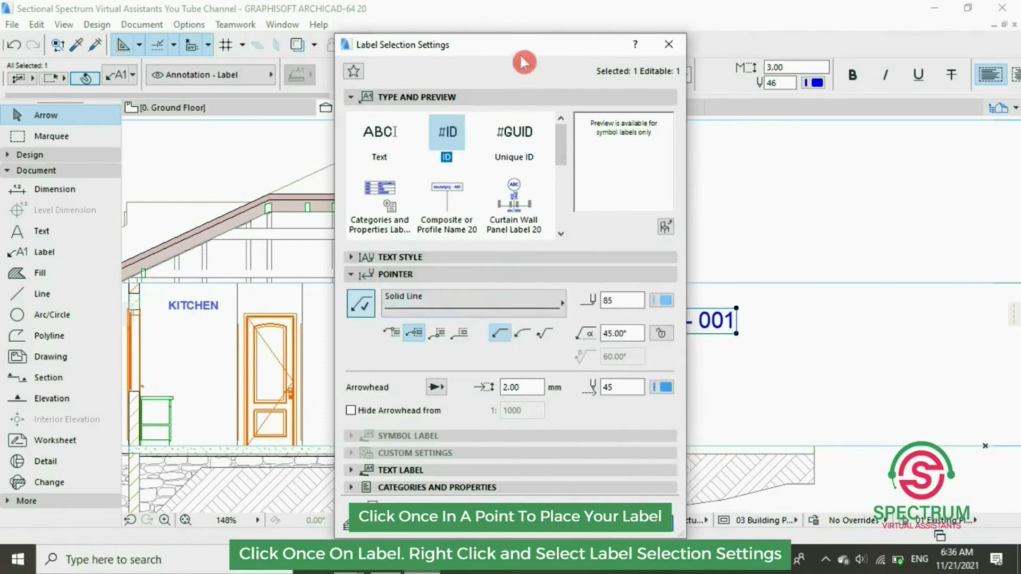
pyautogui.moveTo(524, 62); pyautogui.dragTo(332, 77)
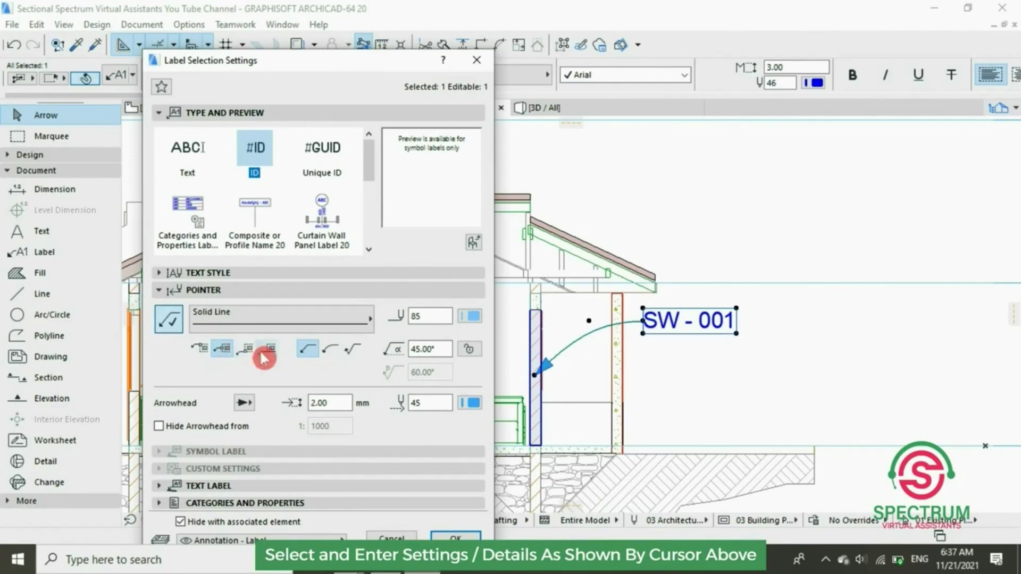
pyautogui.click(244, 408)
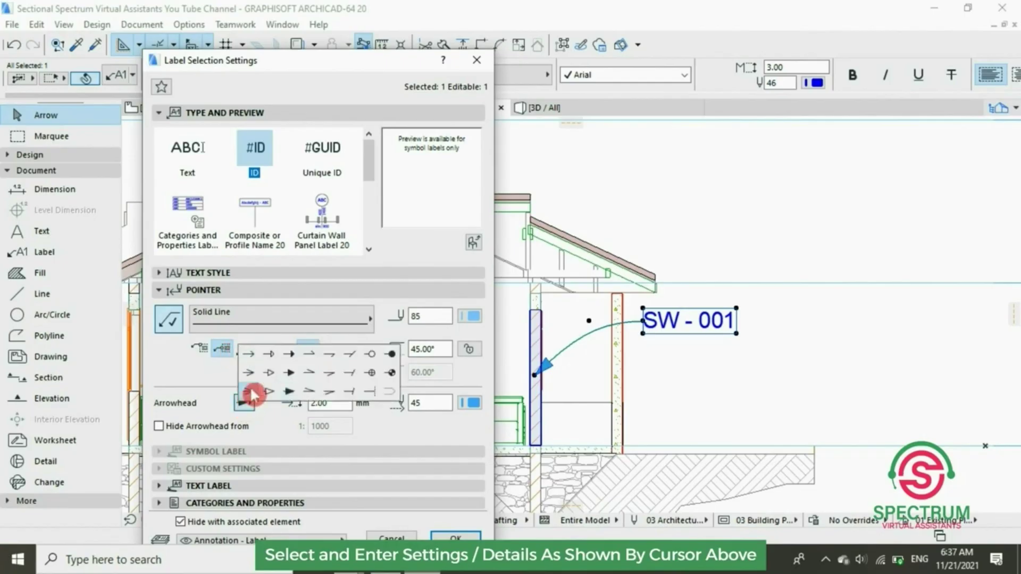
pyautogui.click(388, 360)
# - Apply the label settings and replace the SW - 001 text with the pasted wall specifications
pyautogui.click(456, 537)
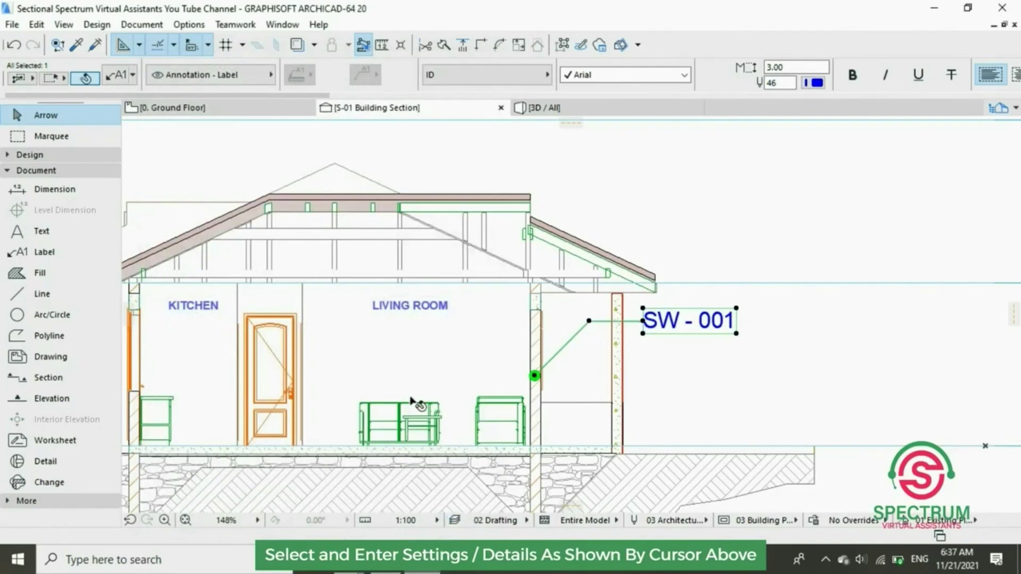
pyautogui.scroll(-3, 500, 324)
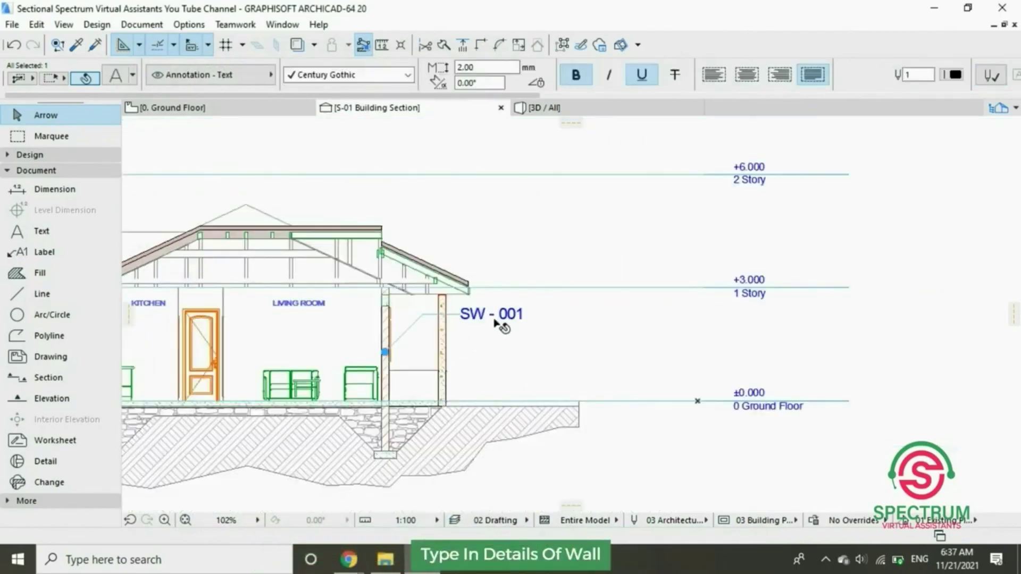
pyautogui.scroll(3, 500, 324)
pyautogui.doubleClick(538, 317)
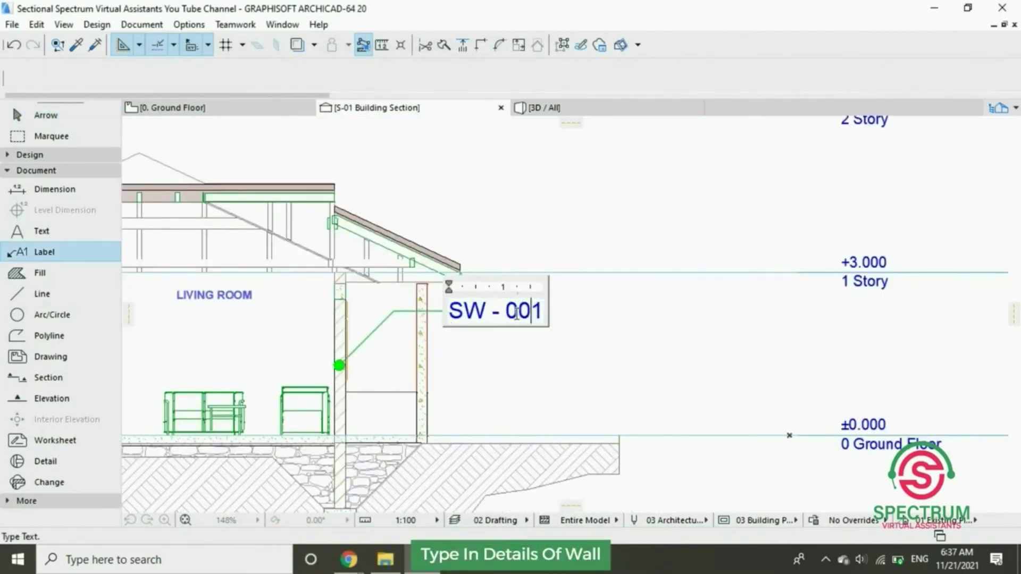
pyautogui.moveTo(454, 310); pyautogui.dragTo(542, 311)
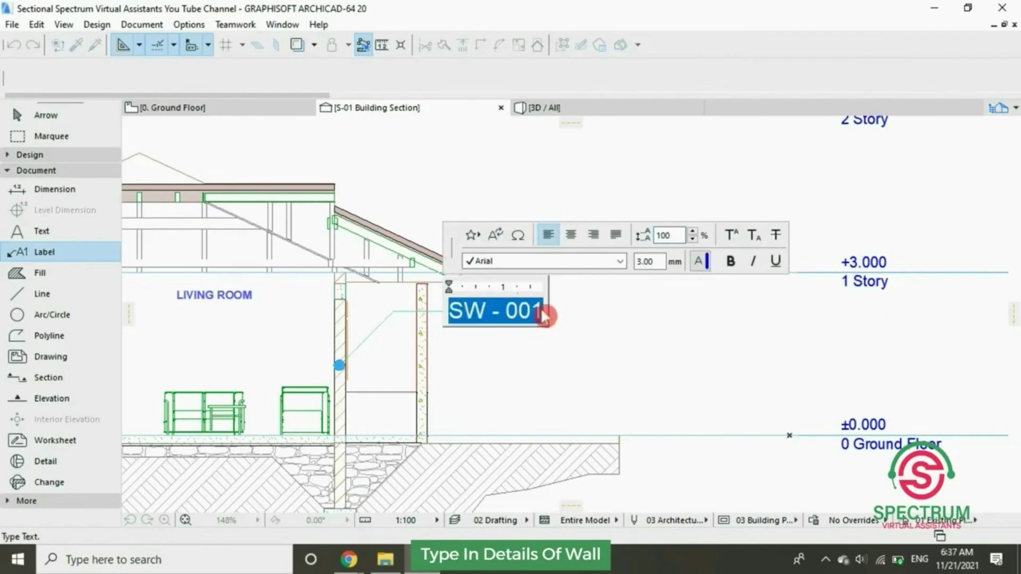
pyautogui.hotkey('ctrl', 'v')
pyautogui.click(449, 353)
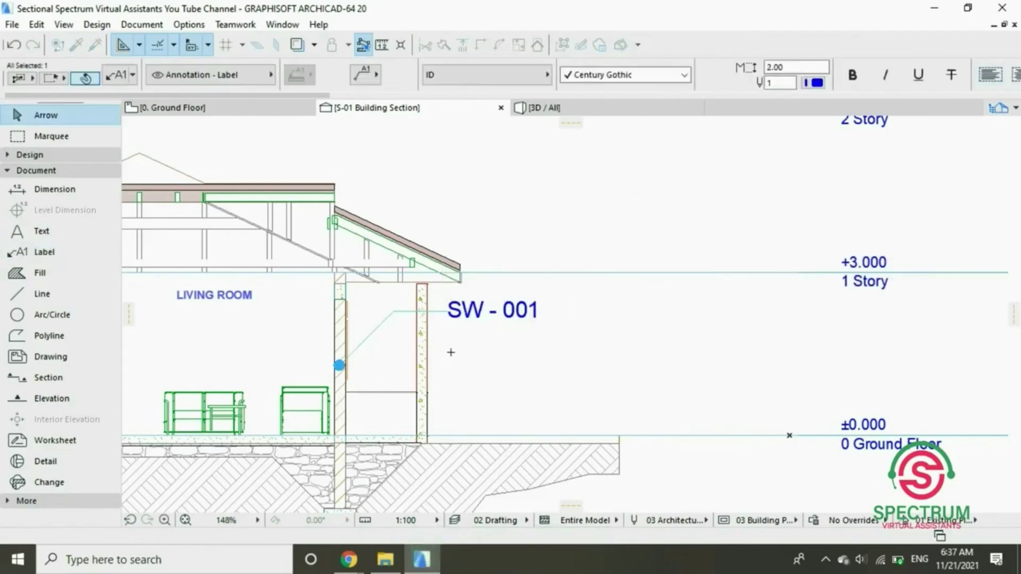
pyautogui.scroll(-2, 610, 374)
# - Widen the wall specification text box and move it further right beside the section
pyautogui.click(645, 452)
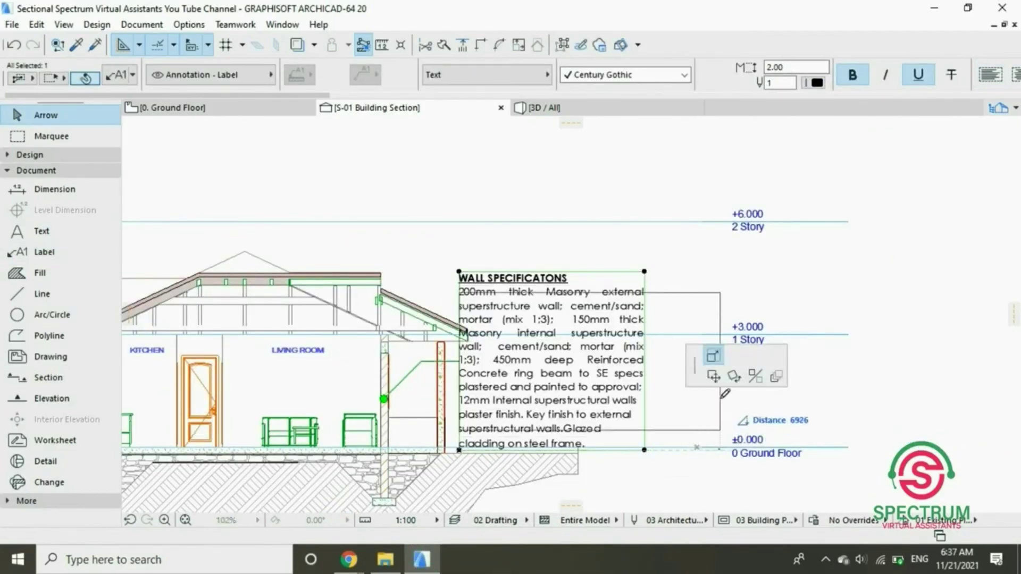
pyautogui.click(718, 369)
pyautogui.click(730, 431)
pyautogui.click(580, 378)
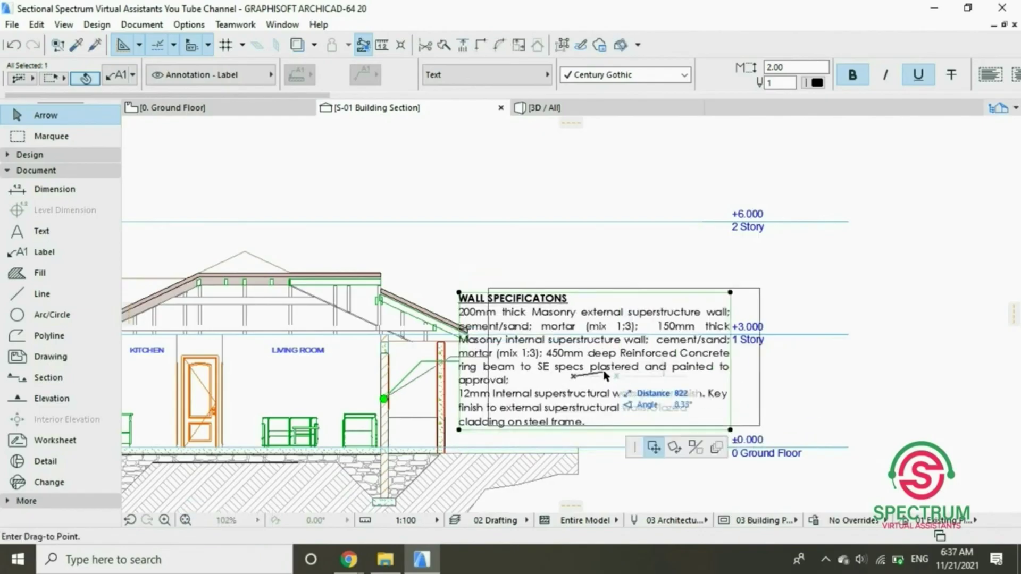
pyautogui.click(665, 374)
pyautogui.click(524, 288)
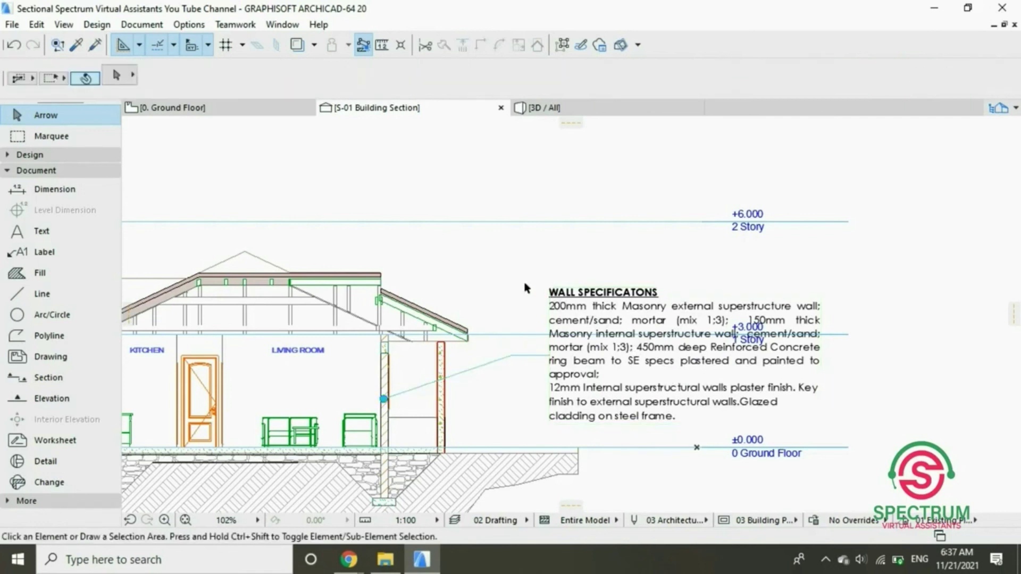
pyautogui.hscroll(-1, 519, 346)
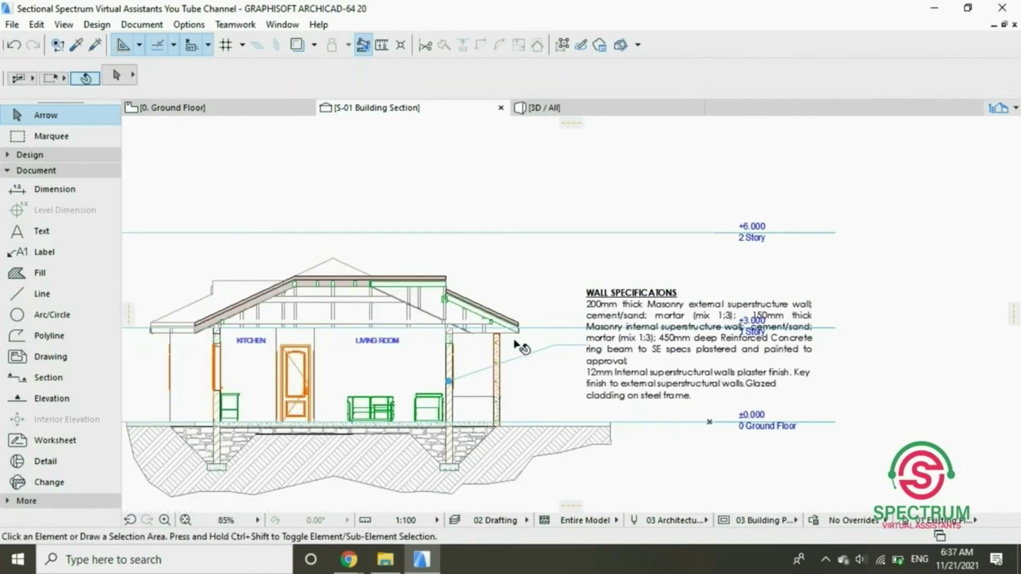
pyautogui.hscroll(-1, 557, 311)
# - Hide story level lines, then select all roof, foundation, wall and structure labels to check them
pyautogui.rightClick(659, 249)
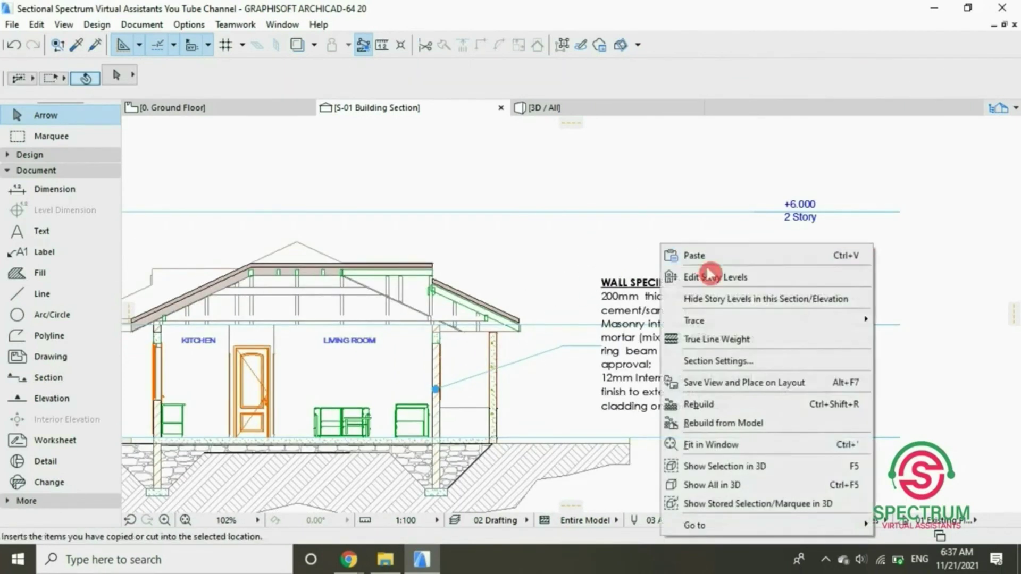
pyautogui.click(726, 298)
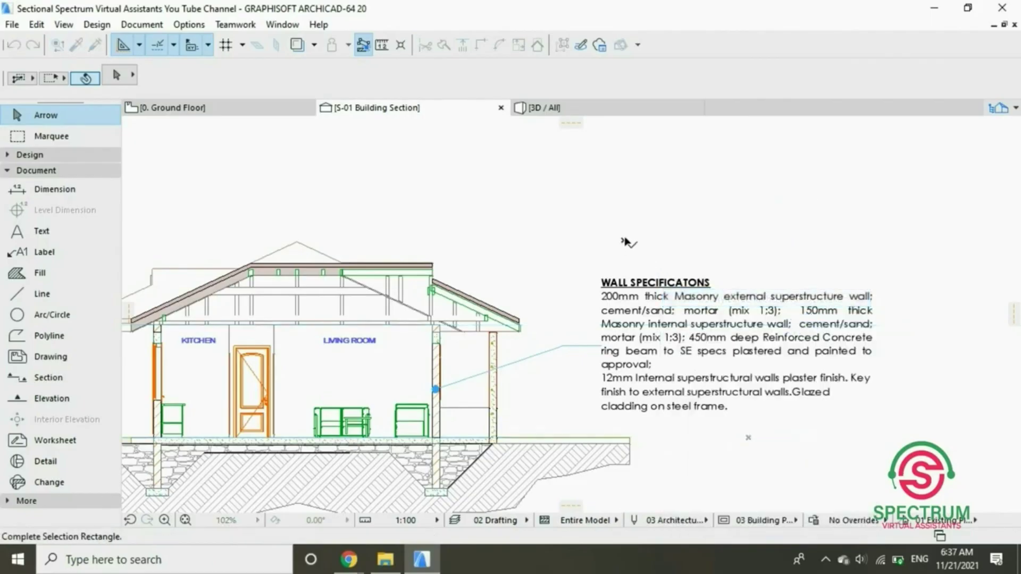
pyautogui.click(636, 343)
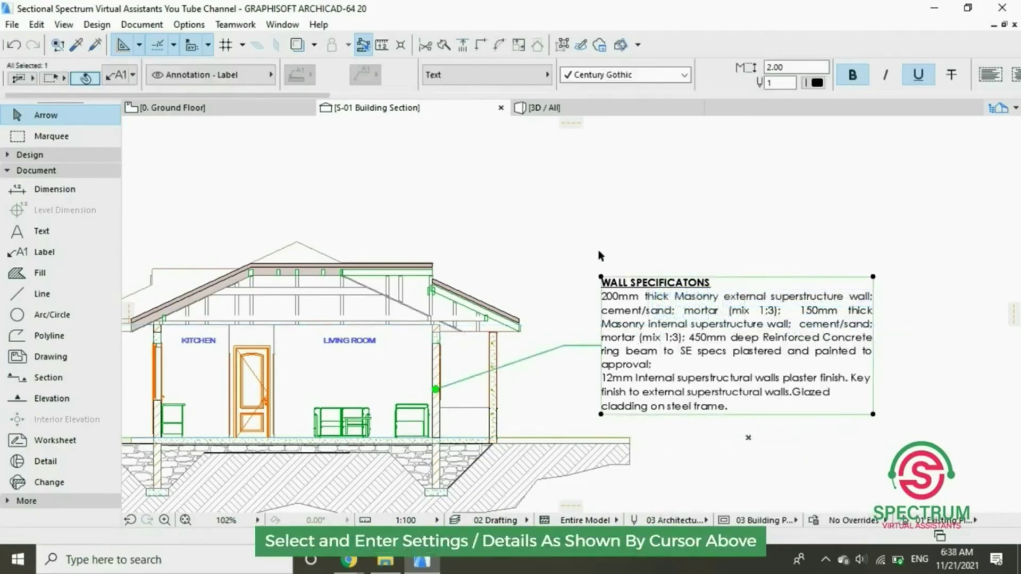
pyautogui.scroll(-2, 602, 252)
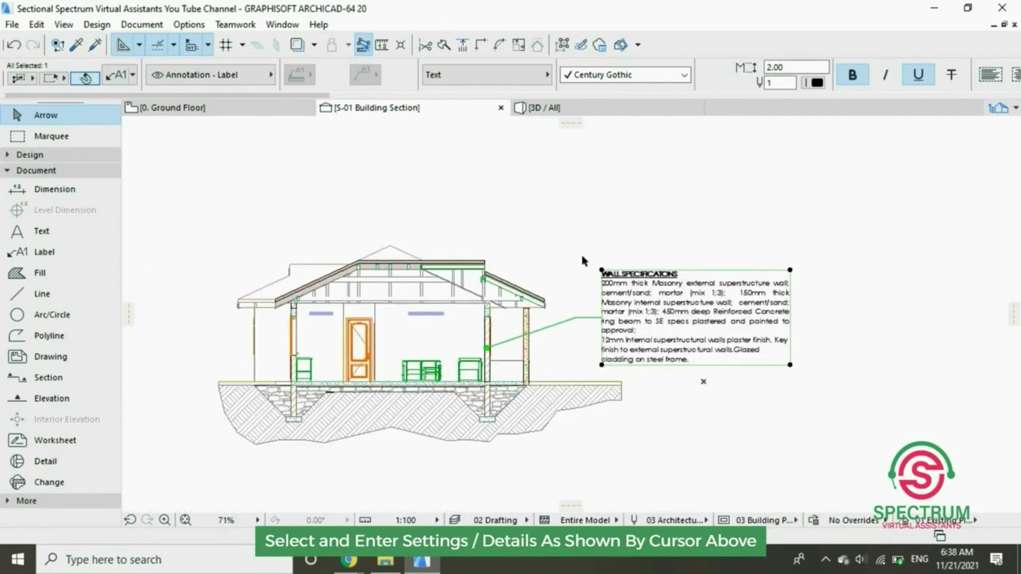
pyautogui.hotkey('ctrl', 'a')
pyautogui.scroll(5, 558, 232)
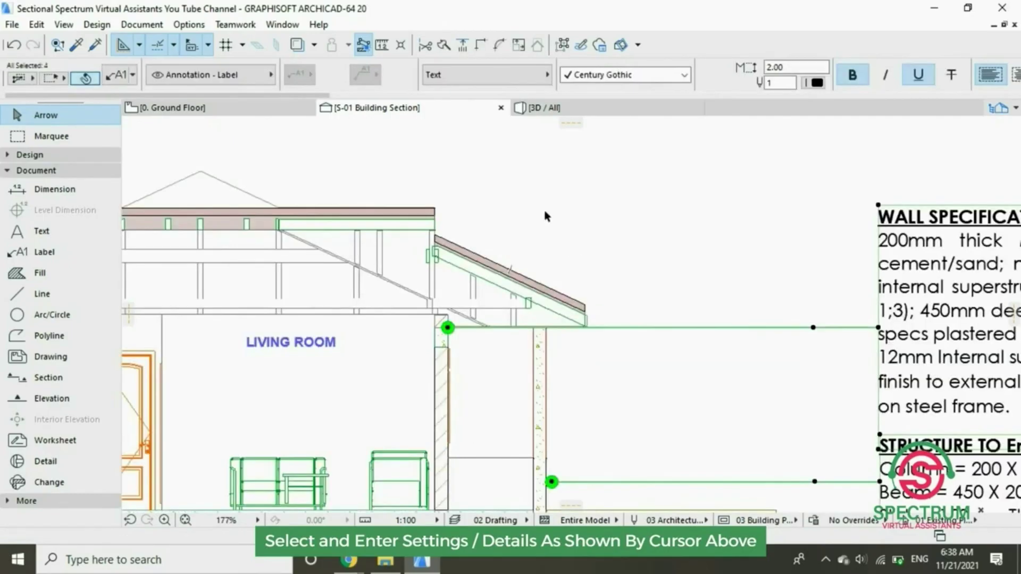
pyautogui.click(544, 216)
pyautogui.scroll(-3, 575, 271)
pyautogui.scroll(-3, 618, 349)
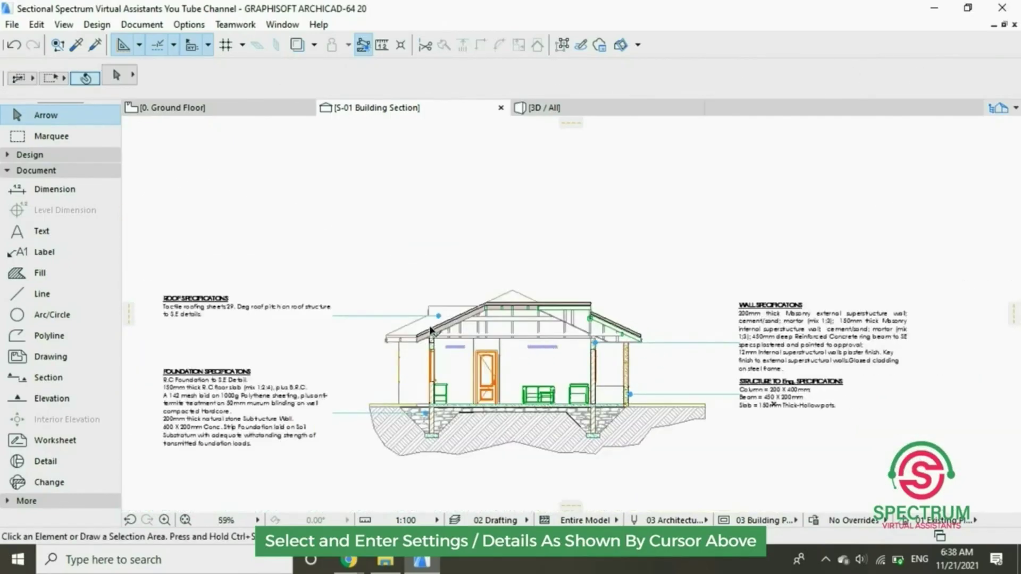
pyautogui.scroll(1, 470, 433)
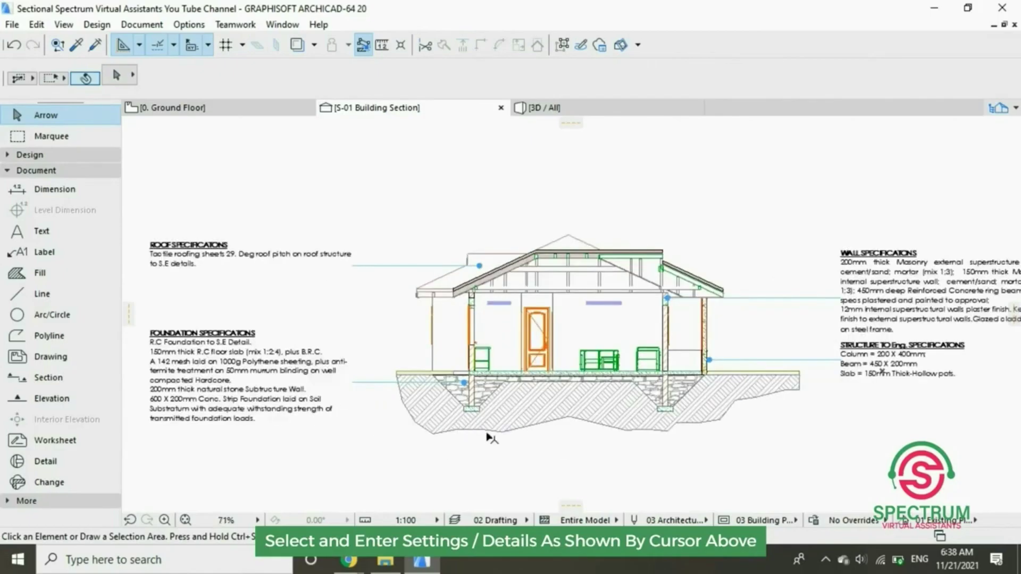
pyautogui.scroll(1, 659, 446)
pyautogui.scroll(1, 648, 443)
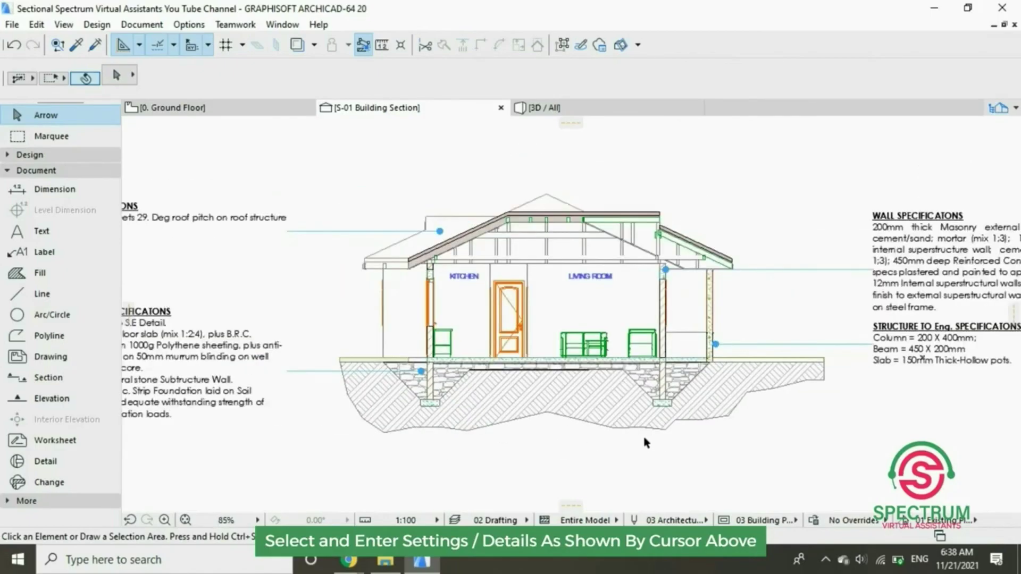
pyautogui.scroll(-1, 645, 442)
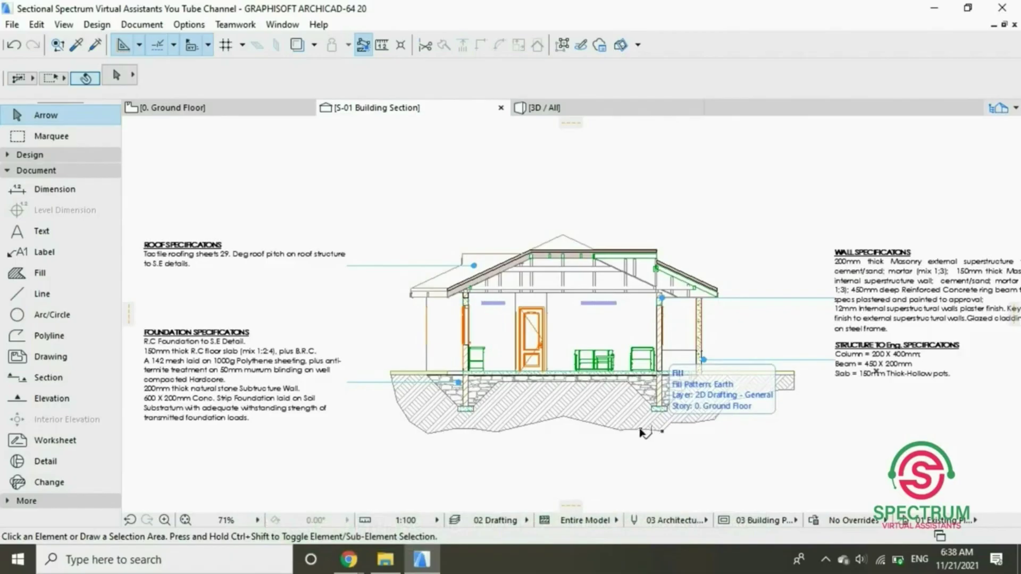